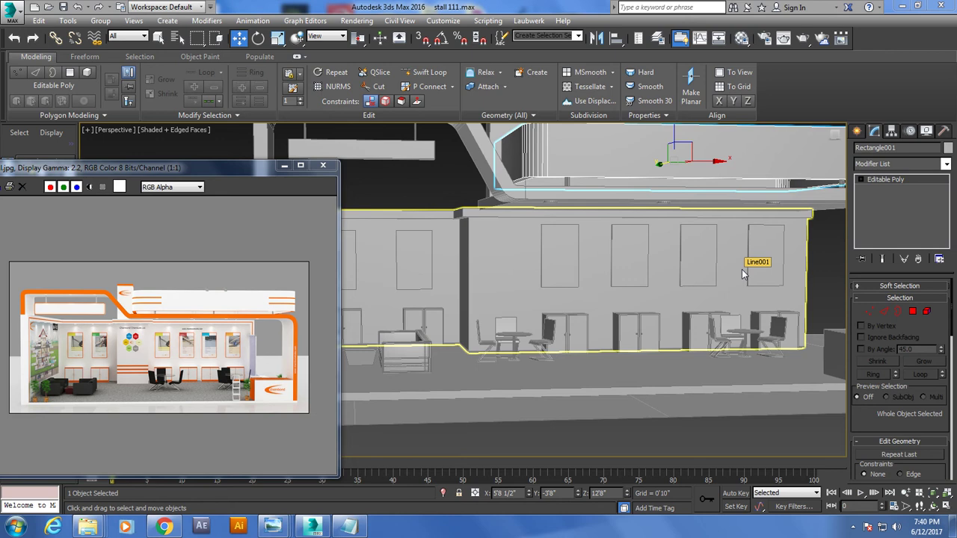
Change the Notepad tutorial title from Part 2 to Part 3 and minimize Notepad.
click(348, 526)
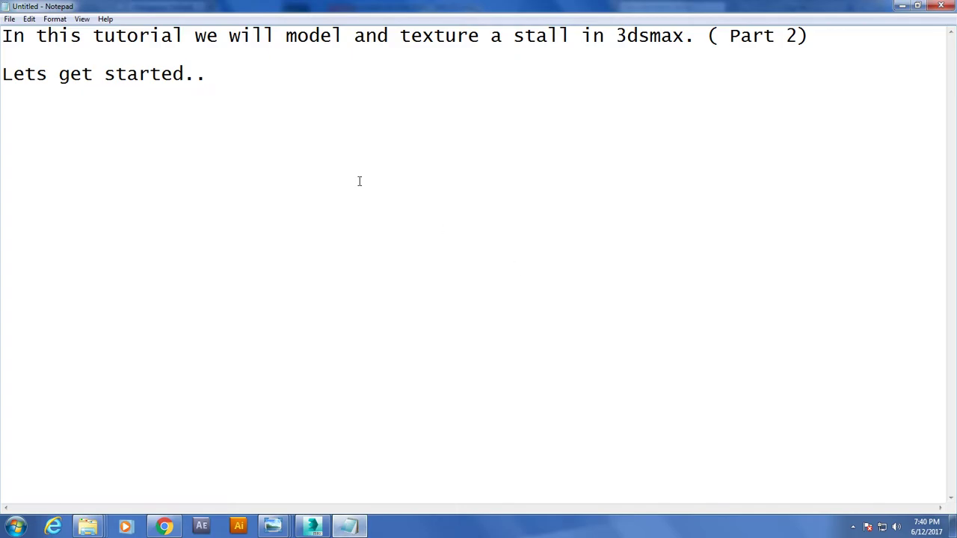
key(BackSpace)
text(3)
key(Return)
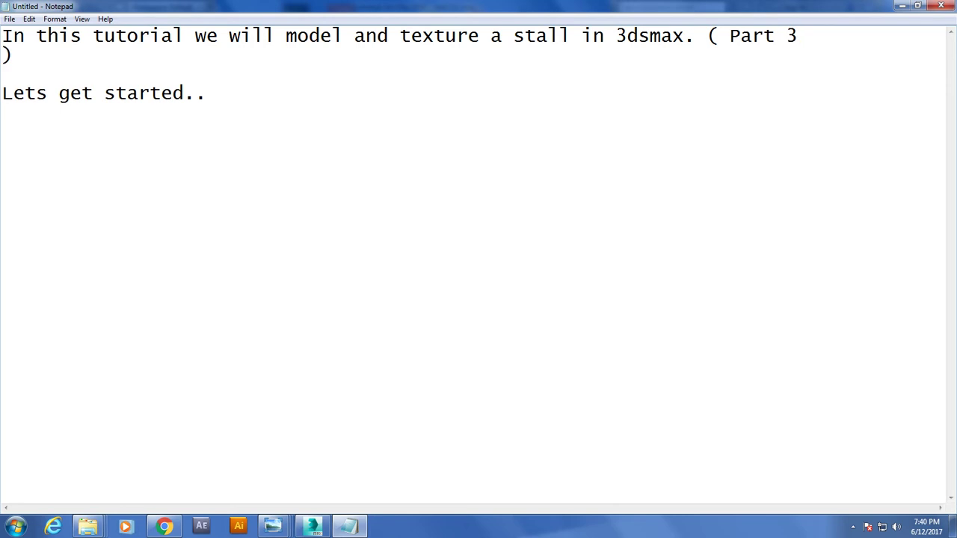
key(ctrl+z)
text(3)
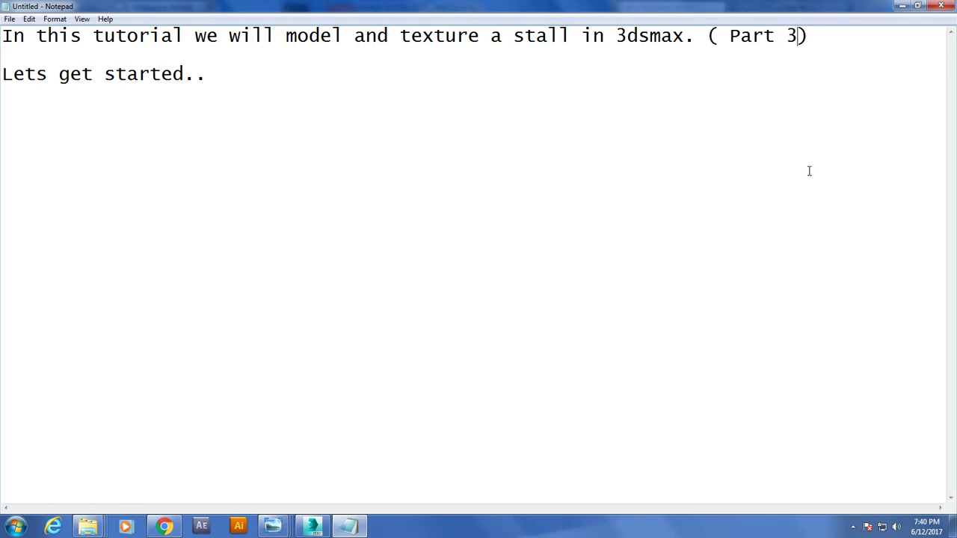
click(902, 6)
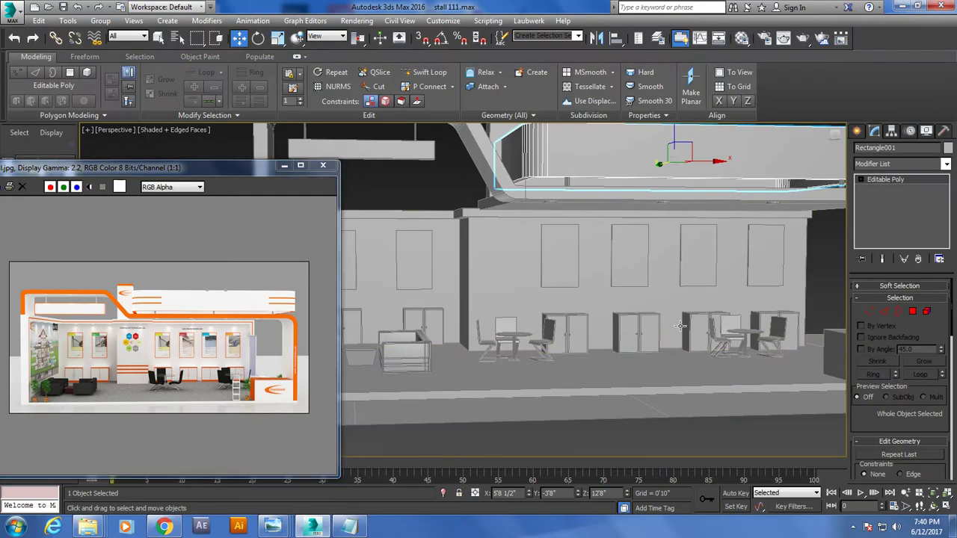
Zoom and orbit into the stall interior and select the wall outline Line001.
scroll(677, 320, down, 5)
mouse_move(676, 320)
alt+middle_down()
mouse_move(692, 306)
mouse_move(444, 277)
alt+middle_up()
scroll(515, 312, up, 3)
mouse_move(515, 311)
middle_down()
mouse_move(614, 344)
mouse_move(583, 387)
mouse_move(690, 385)
mouse_move(667, 345)
middle_up()
scroll(616, 346, up, 2)
scroll(616, 346, up, 2)
click(657, 236)
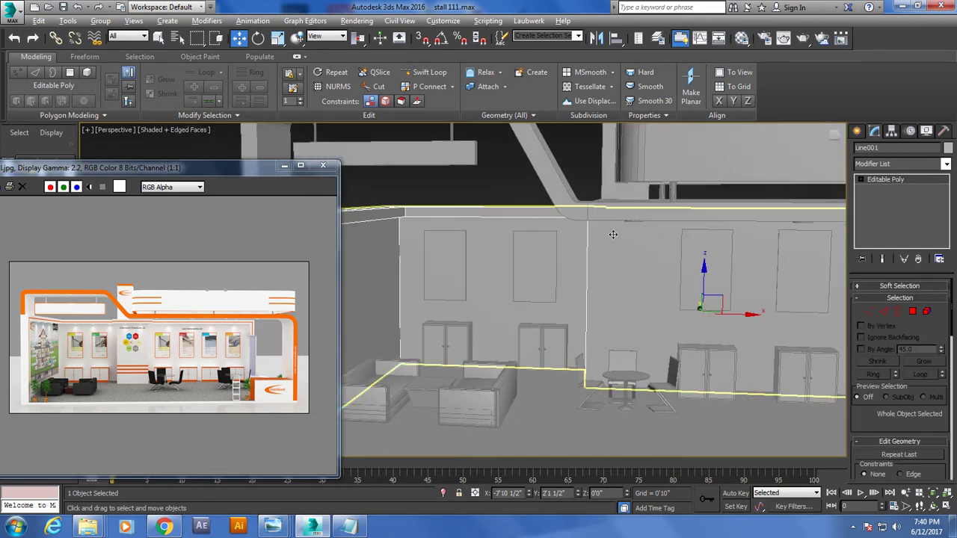
scroll(609, 221, down, 1)
scroll(617, 218, down, 1)
scroll(626, 235, down, 2)
scroll(635, 264, down, 2)
alt+middle_drag(625, 255, 636, 252)
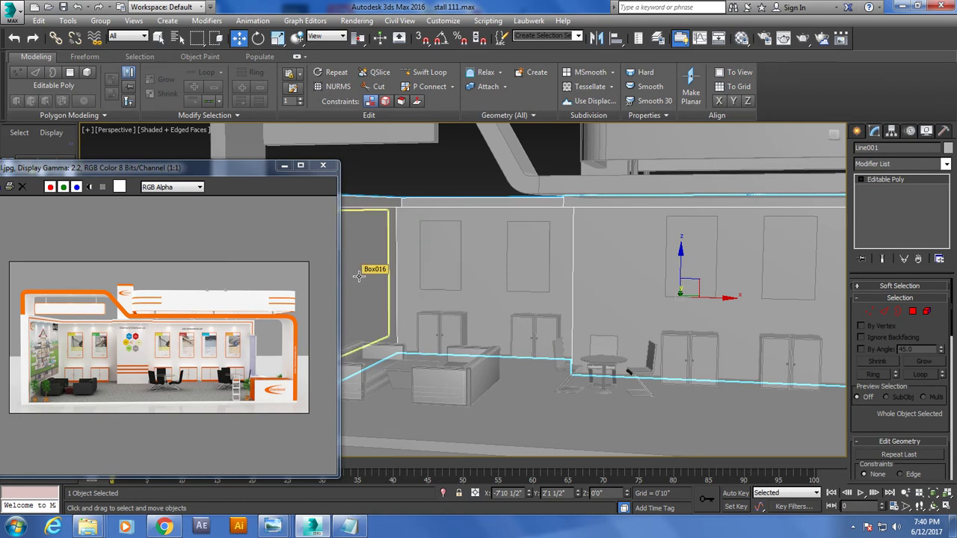
Start inserting edge loops on the wall, then cancel back to moving objects.
click(430, 71)
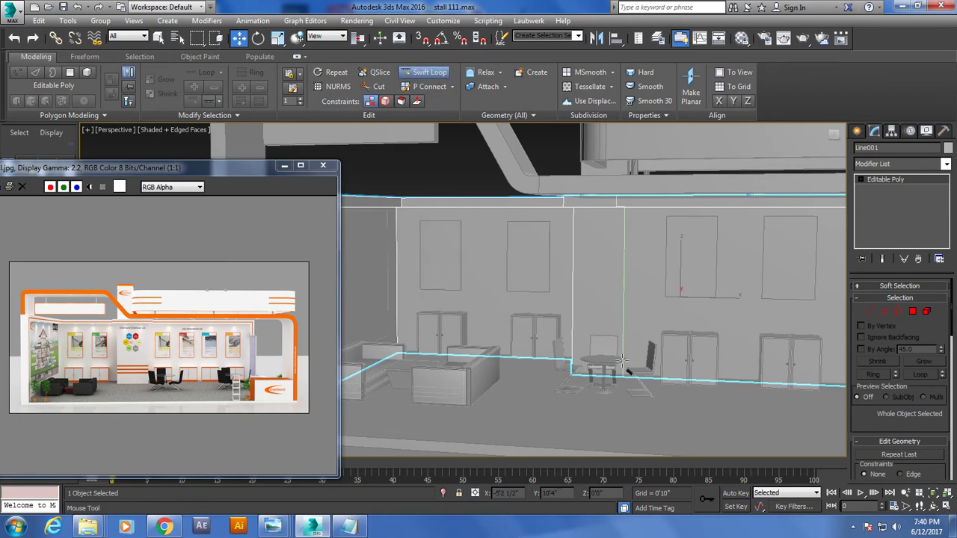
alt+middle_drag(587, 293, 562, 308)
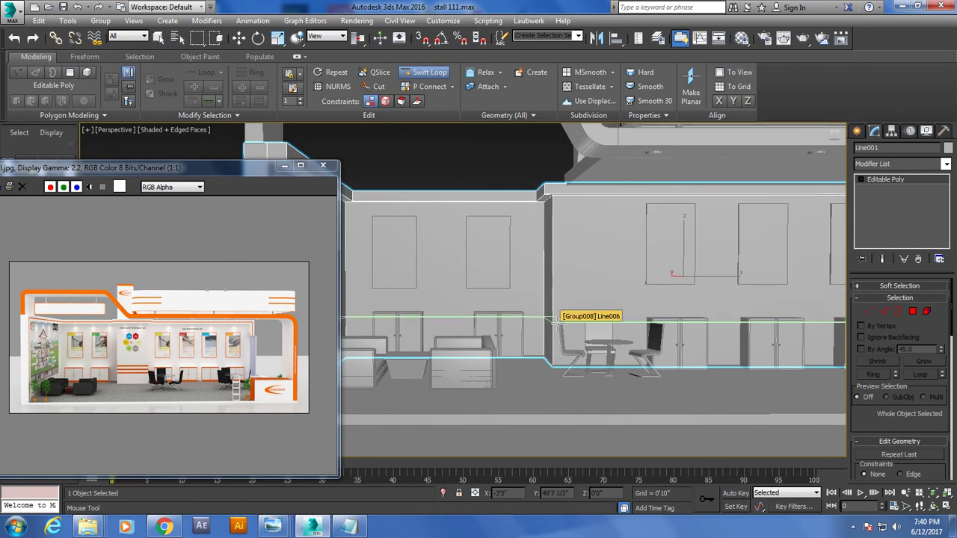
mouse_move(620, 321)
alt+middle_down()
mouse_move(649, 316)
mouse_move(651, 302)
mouse_move(517, 165)
mouse_move(554, 187)
alt+middle_up()
key(w)
Select the curved header beam Line002 and pick a front polygon at Polygon level.
click(521, 185)
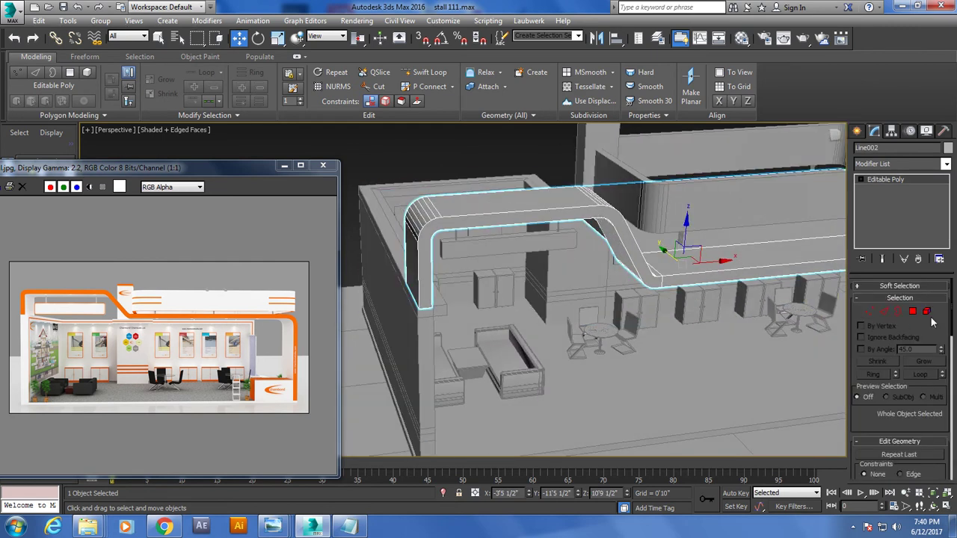
key(4)
click(425, 277)
mouse_move(612, 260)
alt+middle_down()
mouse_move(575, 258)
mouse_move(619, 266)
alt+middle_up()
Add more beam faces and the vertical post faces to the header band selection.
ctrl+click(620, 281)
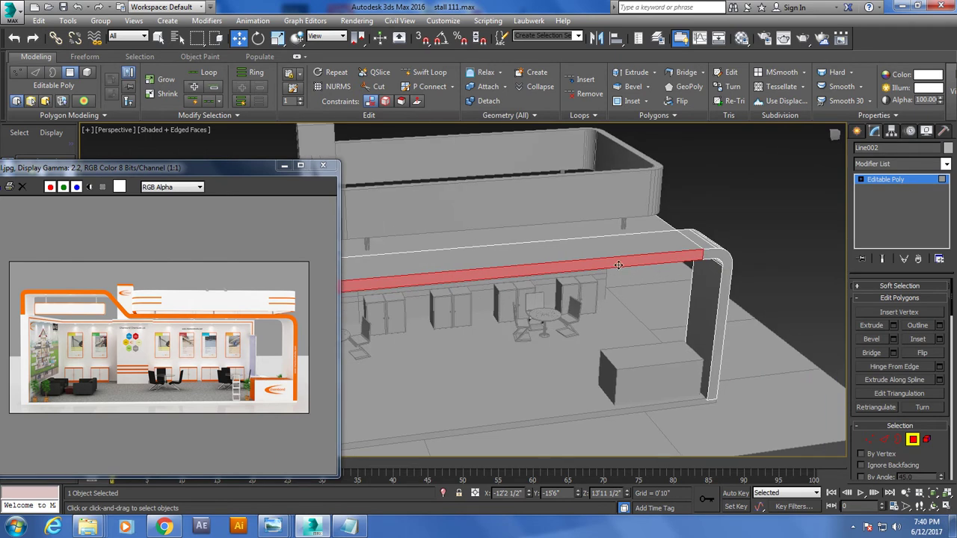
ctrl+click(718, 252)
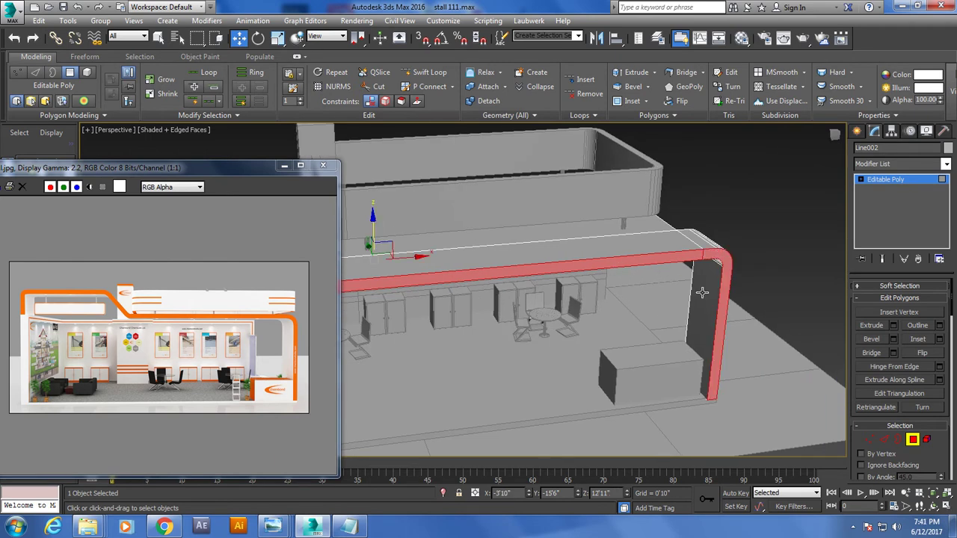
alt+middle_drag(702, 292, 463, 214)
Switch the renderer to NVIDIA mental ray in Render Setup.
key(m)
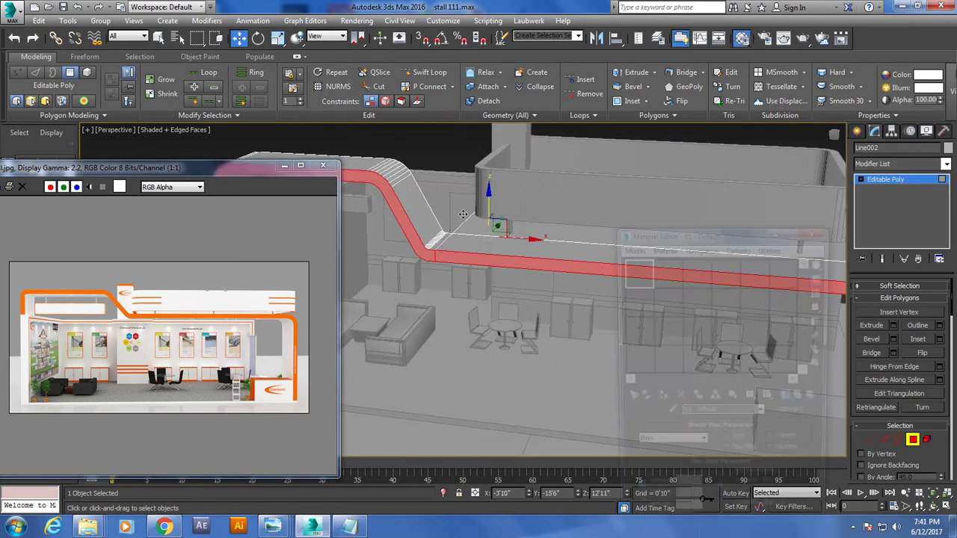
click(357, 20)
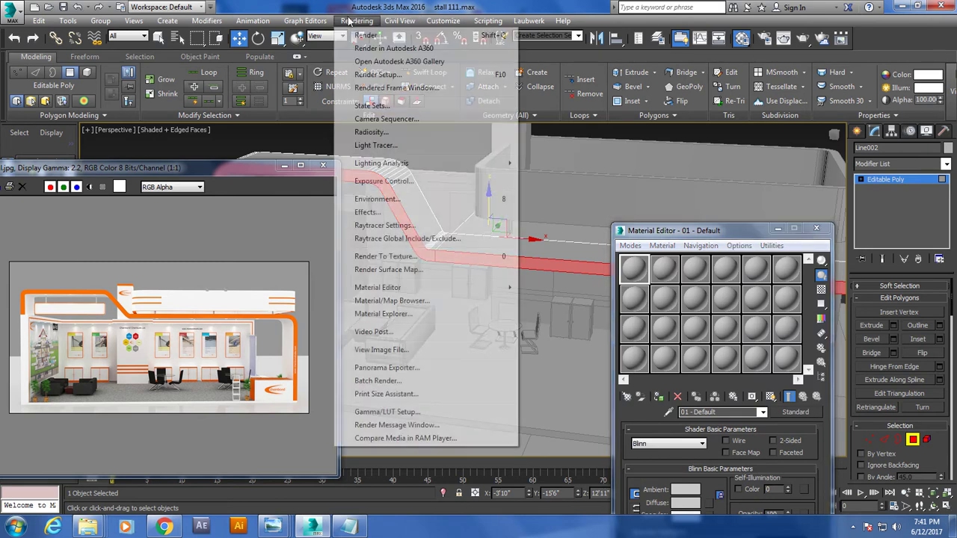
click(398, 75)
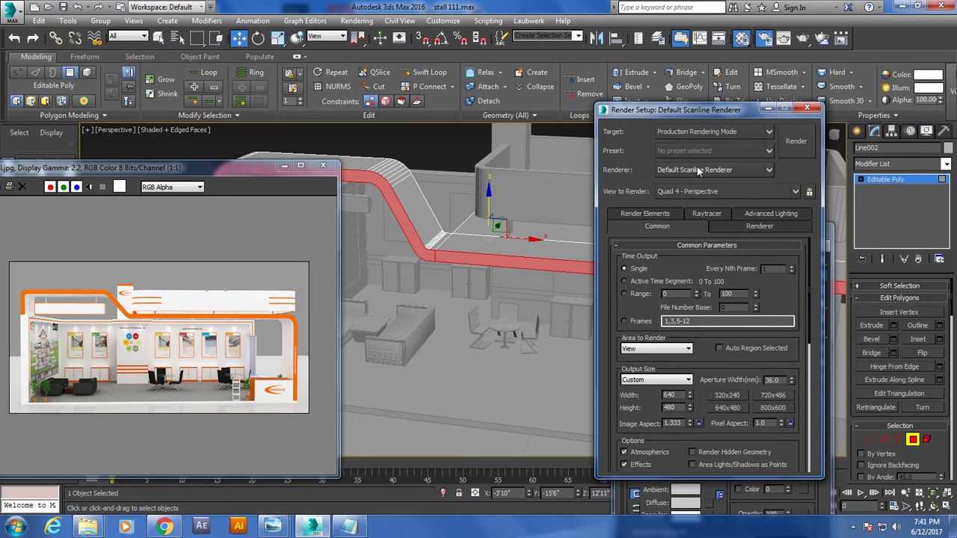
click(723, 170)
click(714, 198)
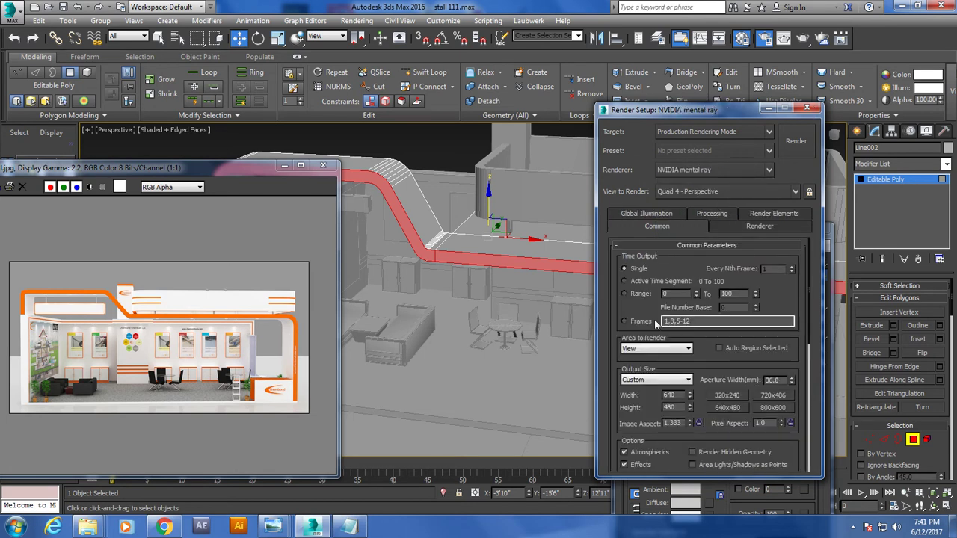
click(807, 108)
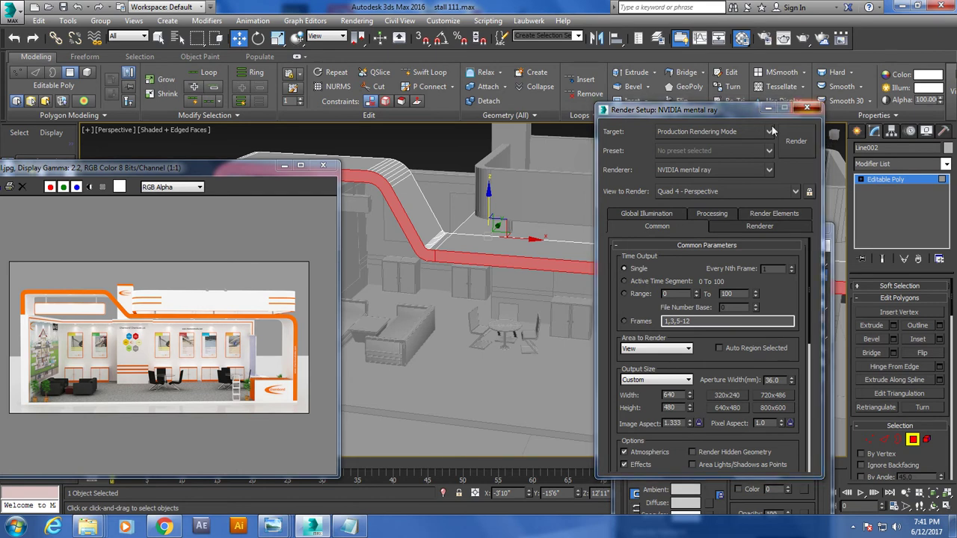
key(m)
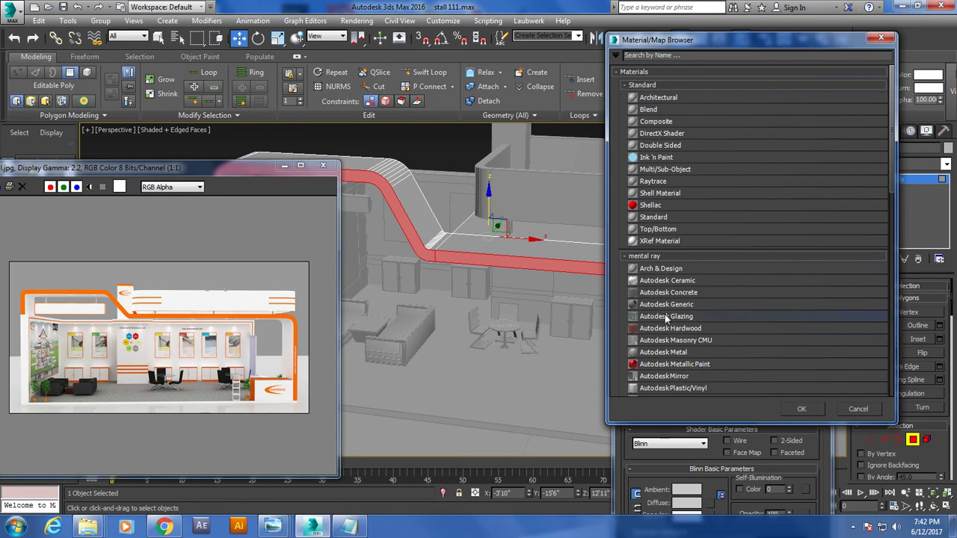
Assign the band faces an Arch & Design Matte Finish material with orange diffuse sampled from the reference.
double_click(661, 268)
click(811, 441)
click(759, 213)
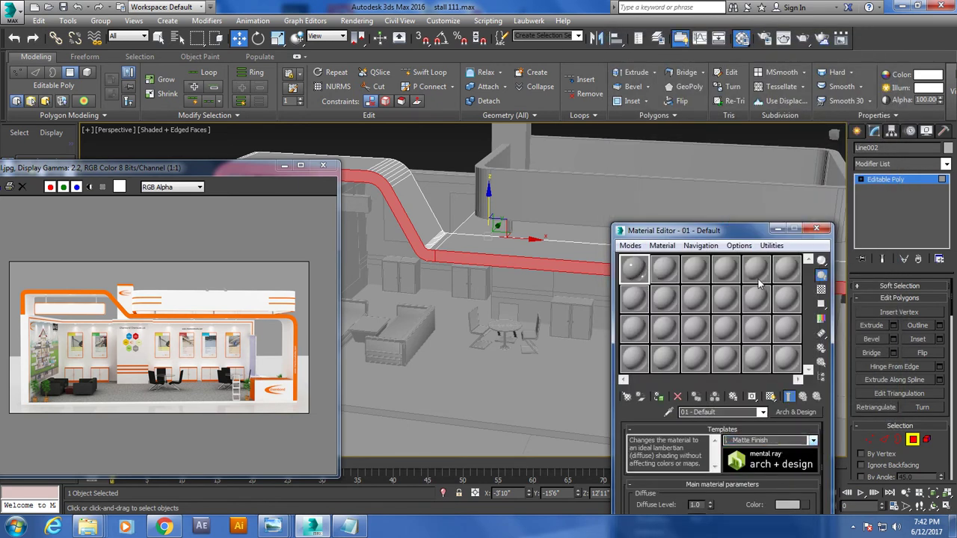
drag(723, 237, 703, 134)
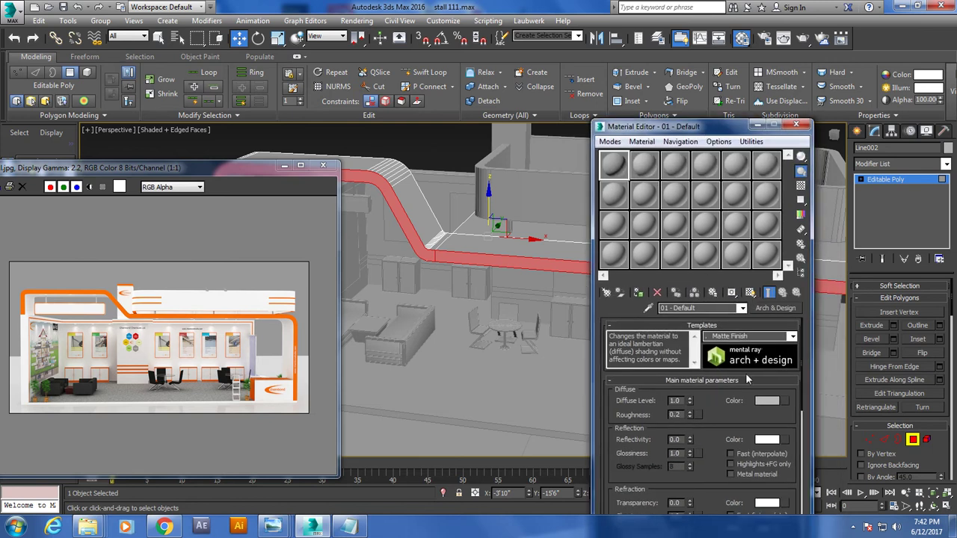
click(767, 401)
click(250, 177)
click(288, 317)
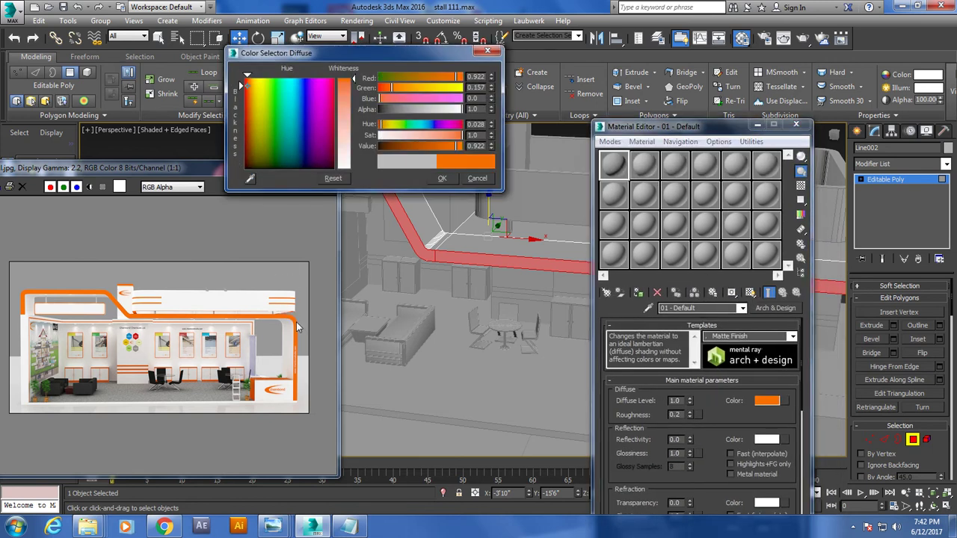
click(442, 178)
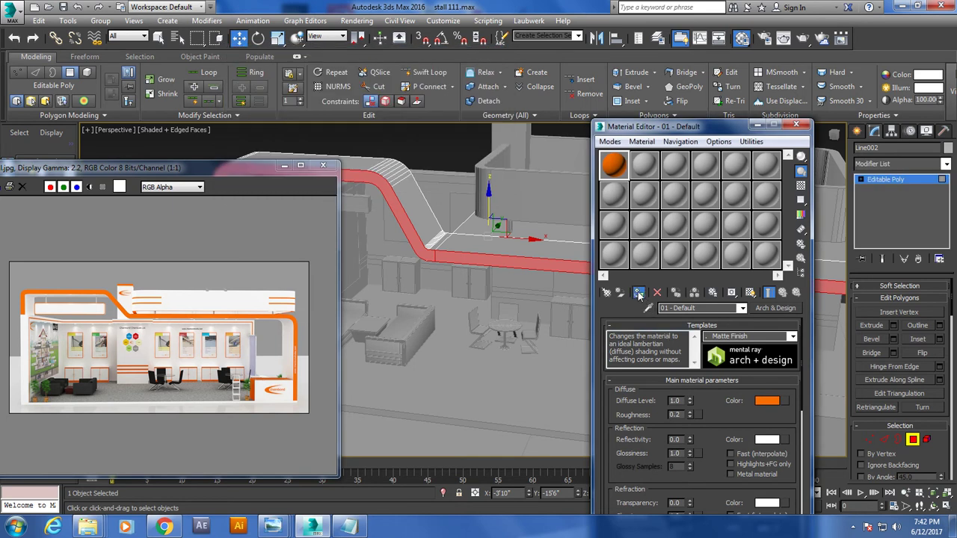
click(638, 293)
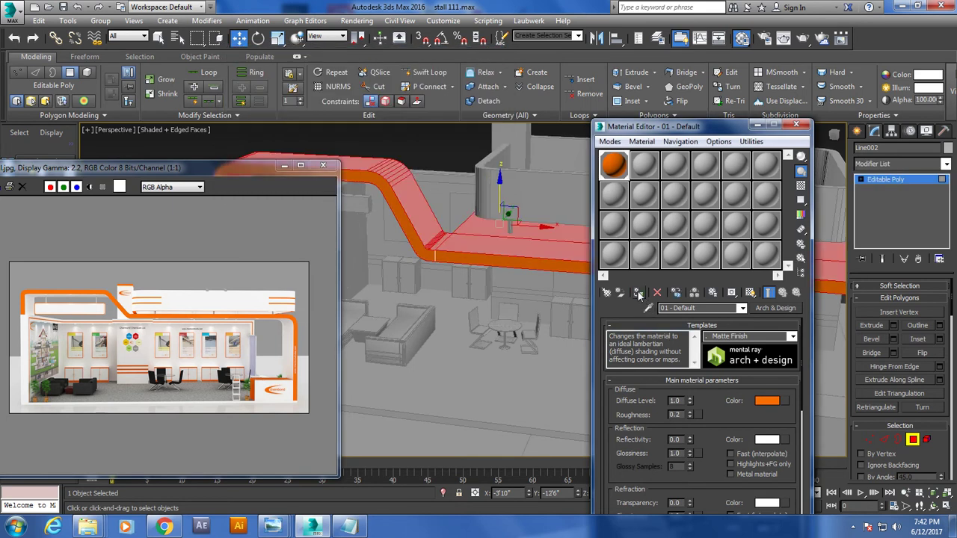
click(646, 176)
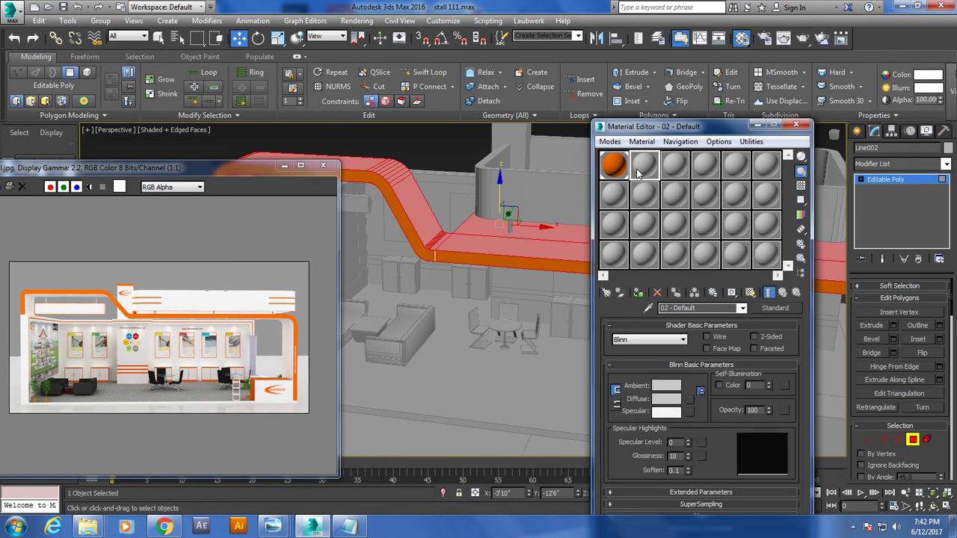
Create a white Arch & Design Glossy Finish material in slot 02 and assign it to the selected faces.
click(772, 309)
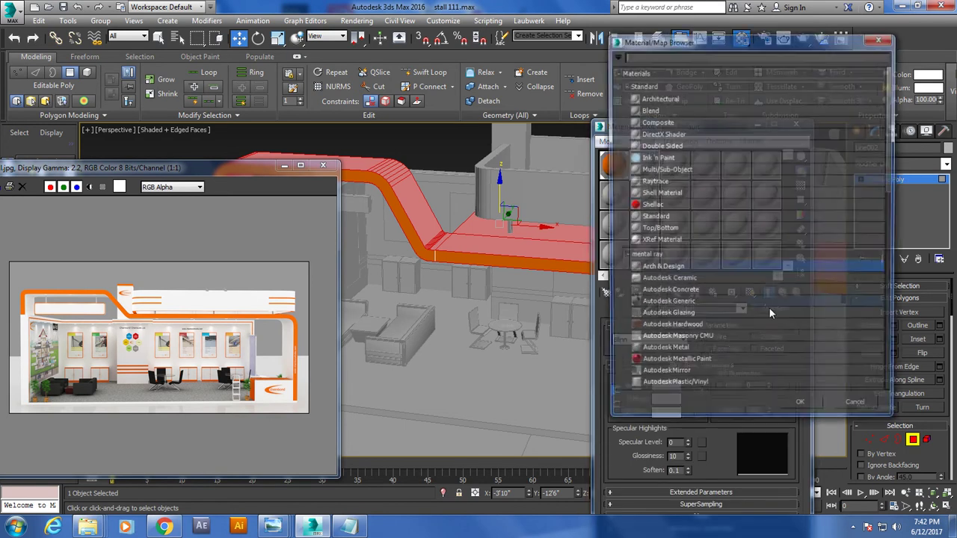
double_click(677, 268)
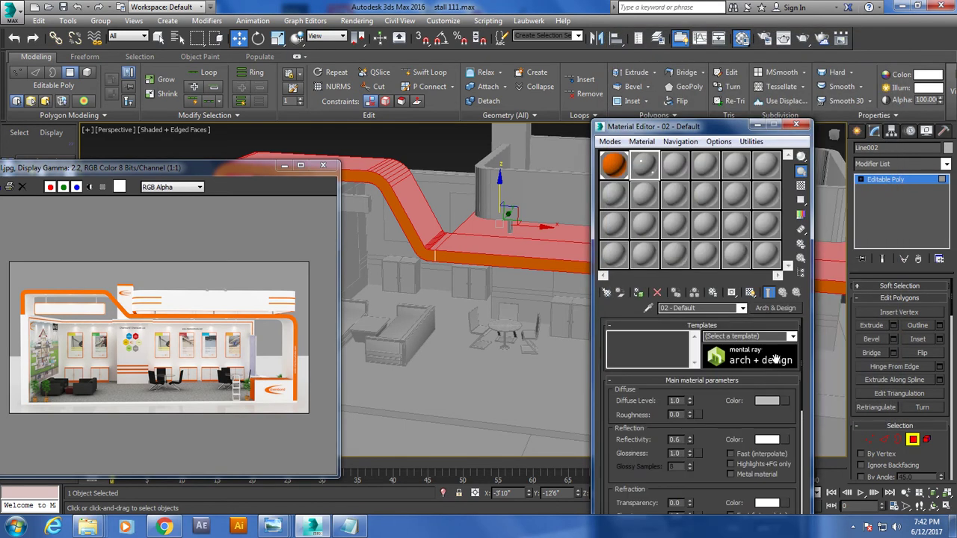
click(791, 336)
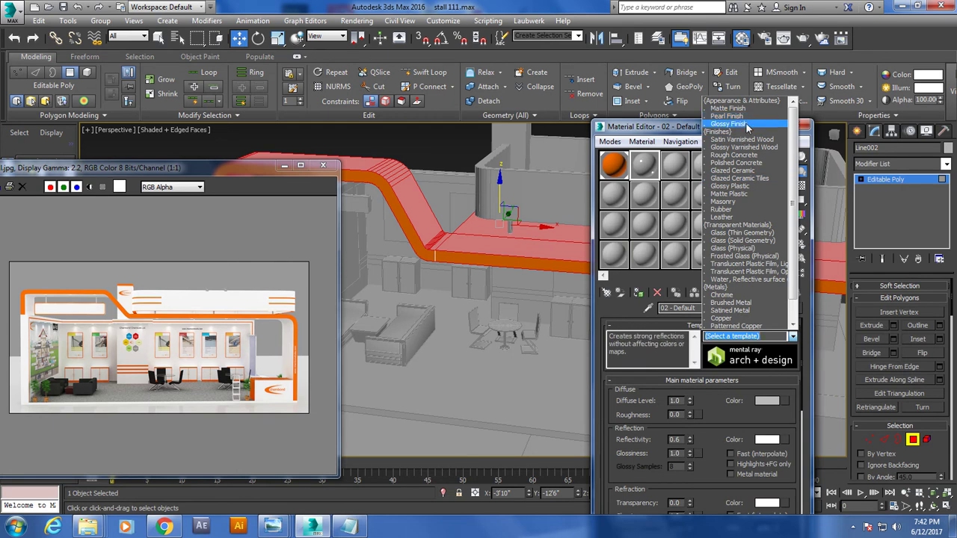
click(746, 124)
drag(690, 440, 690, 453)
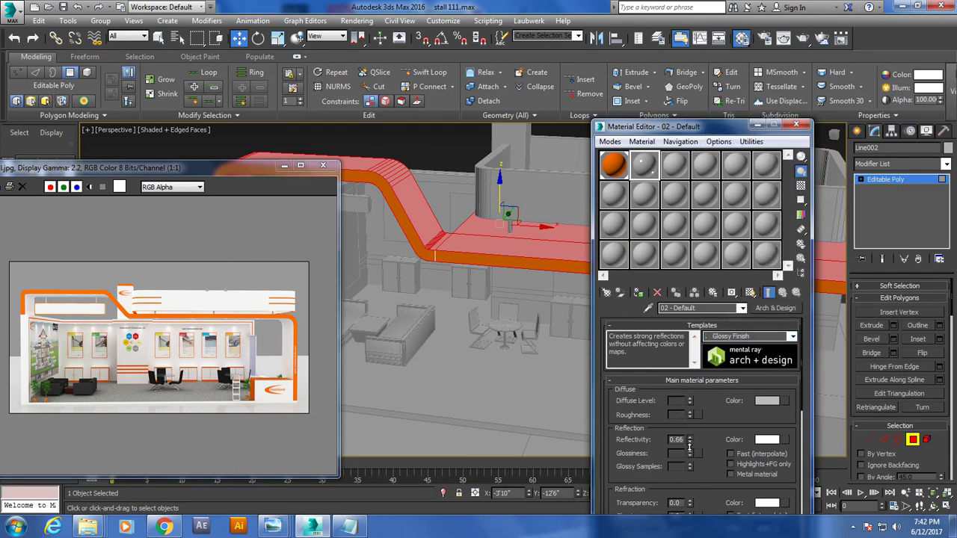
click(769, 403)
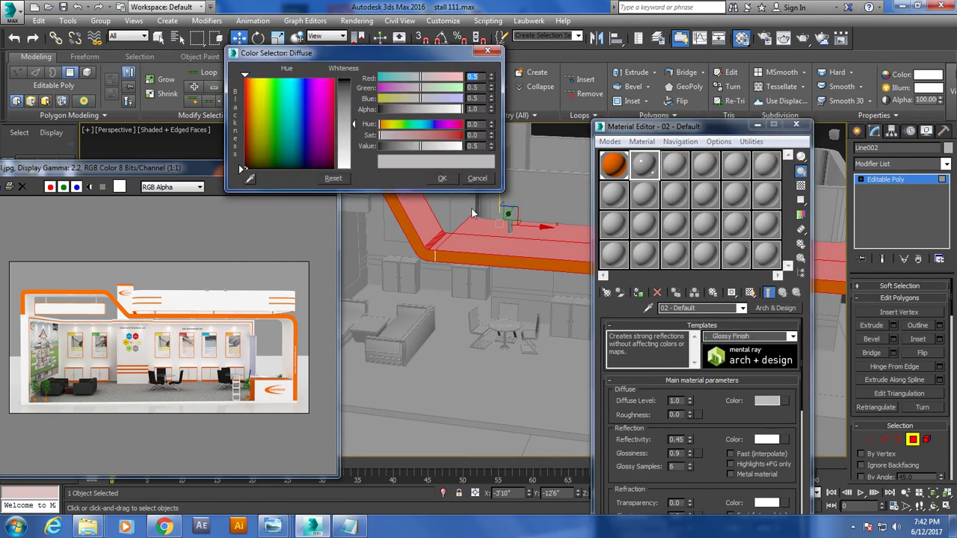
drag(352, 142, 352, 168)
click(442, 178)
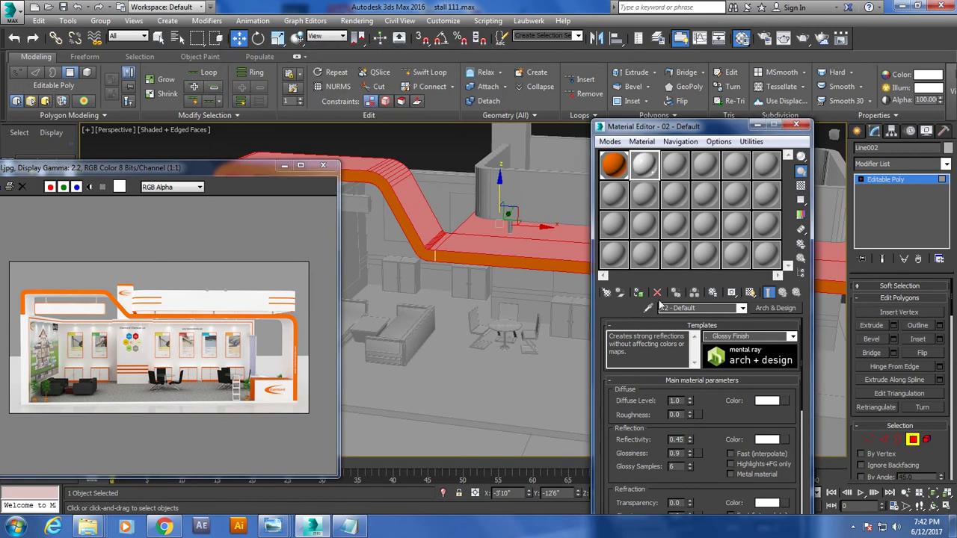
click(639, 292)
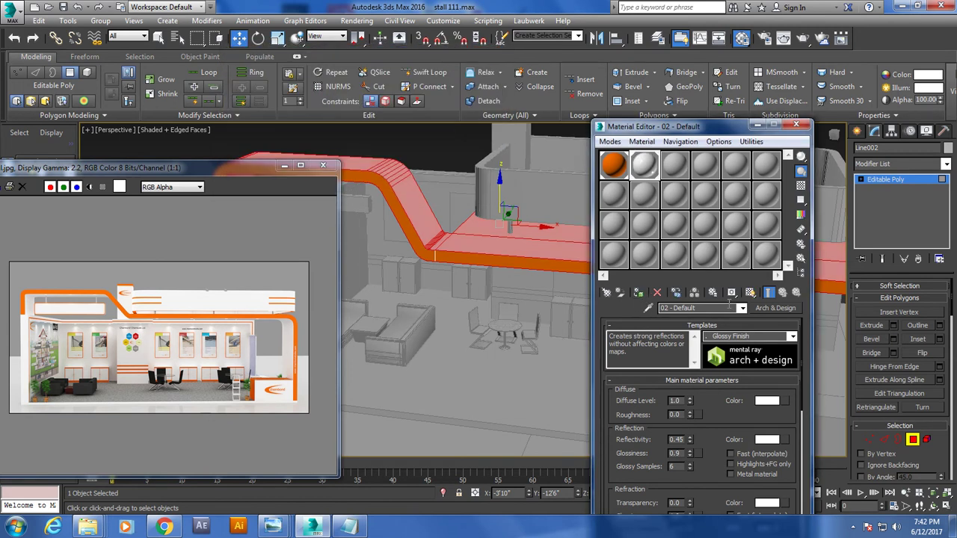
alt+middle_drag(492, 199, 447, 186)
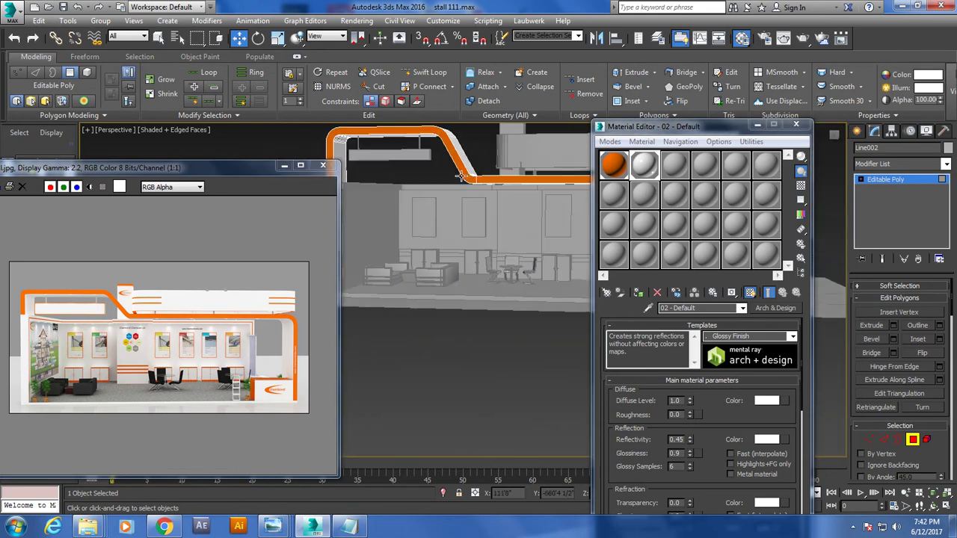
Select the wall Line001 and pick its thin strip faces at Polygon level.
click(889, 179)
click(469, 232)
scroll(469, 232, up, 1)
scroll(468, 237, up, 1)
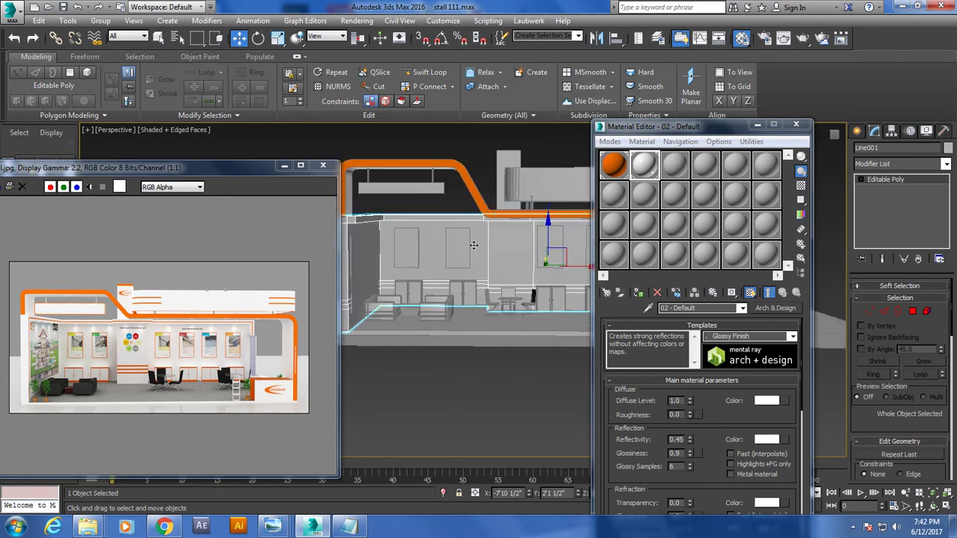
scroll(467, 245, up, 1)
scroll(464, 254, up, 2)
scroll(464, 254, up, 1)
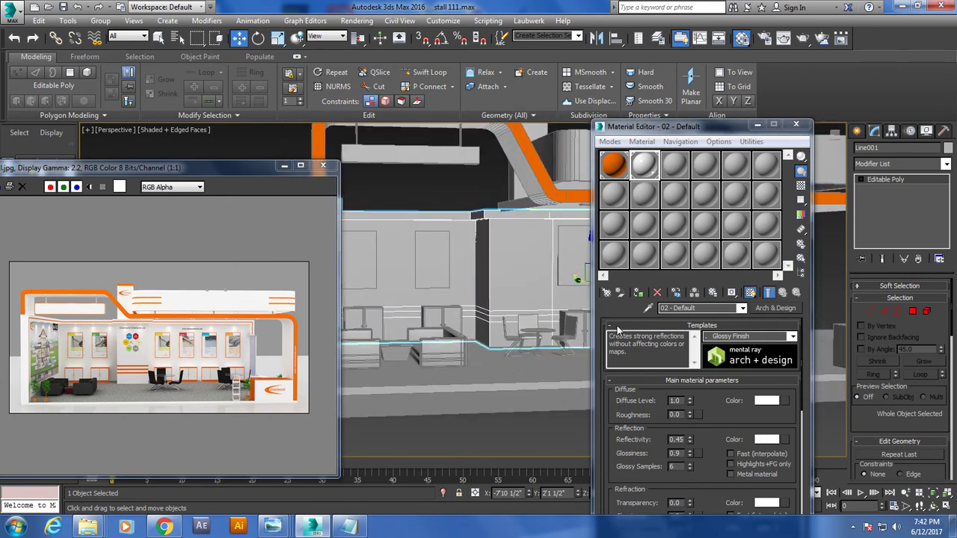
click(912, 311)
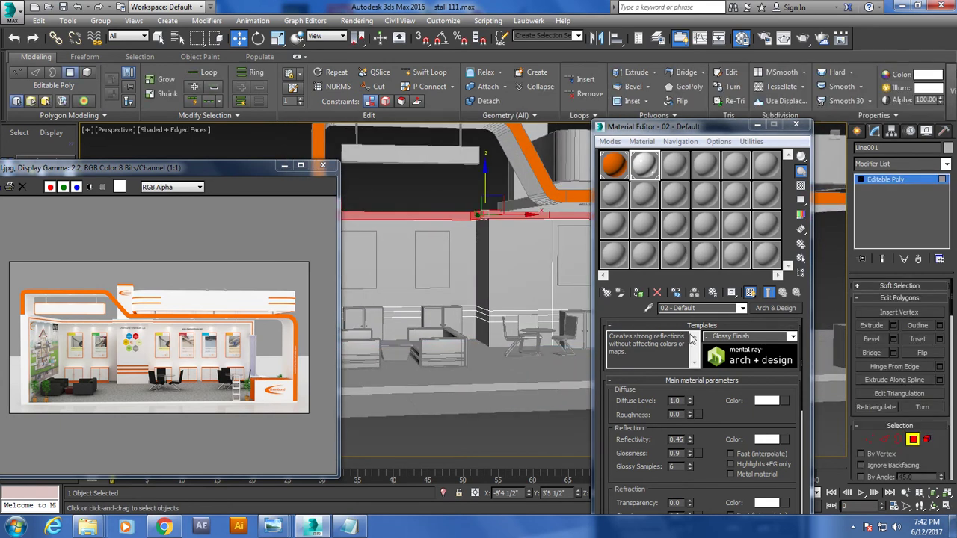
click(500, 312)
click(495, 322)
ctrl+click(484, 316)
mouse_move(568, 329)
alt+middle_down()
mouse_move(468, 343)
mouse_move(524, 328)
alt+middle_up()
Make the strip orange, give the inverted remaining wall faces the white glossy material, then deselect.
click(613, 165)
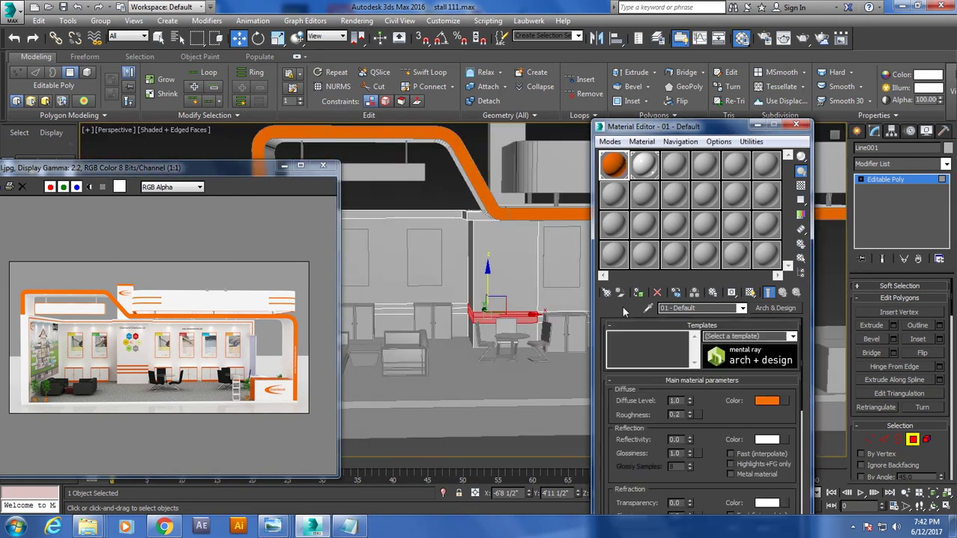
click(638, 293)
key(ctrl+i)
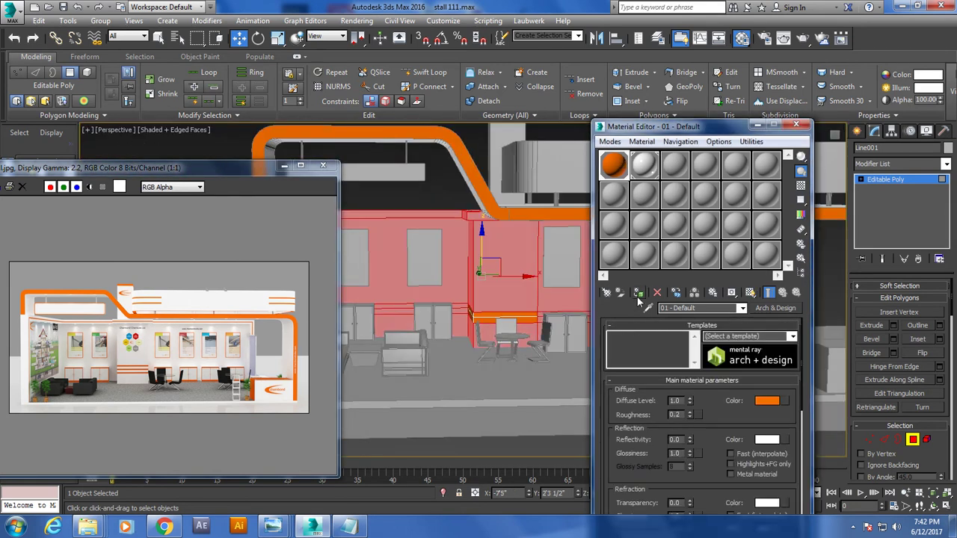
click(644, 168)
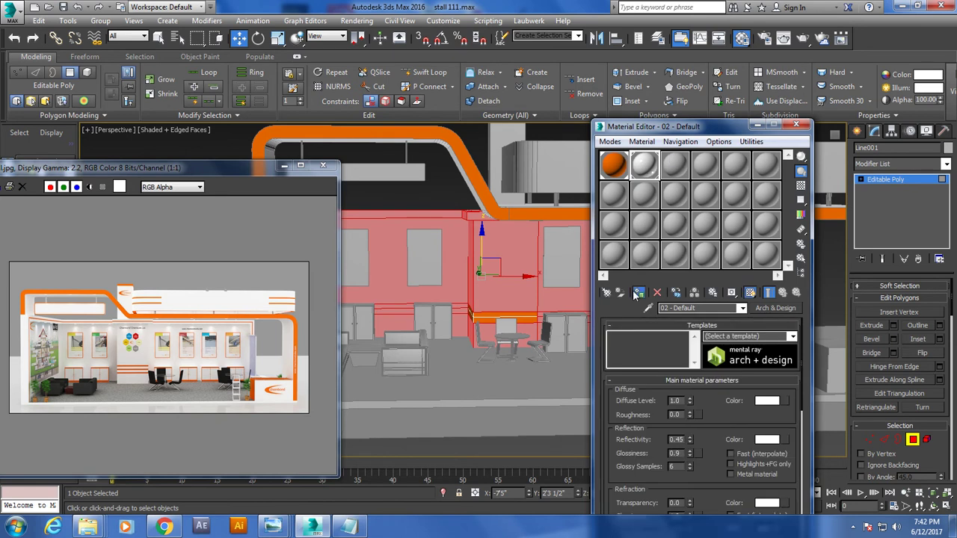
click(637, 293)
click(448, 201)
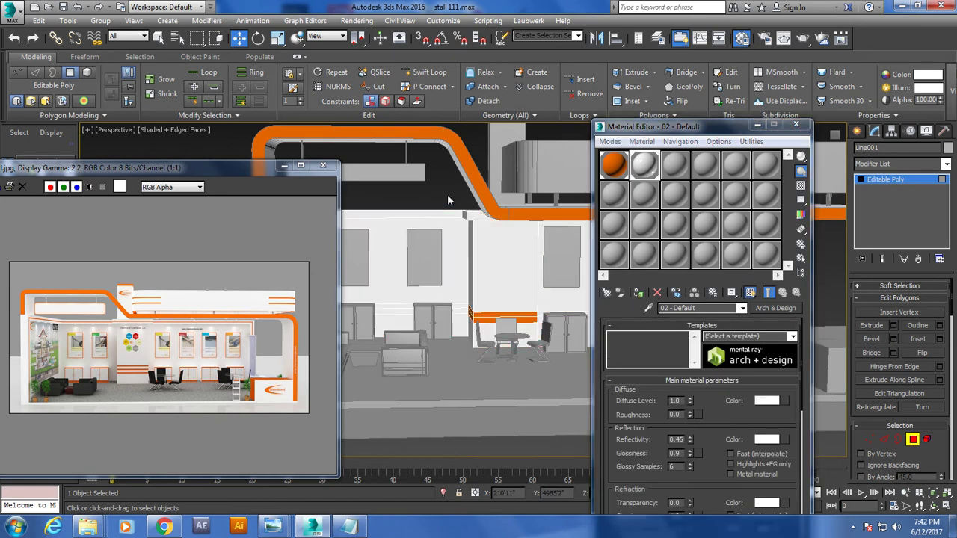
mouse_move(445, 325)
alt+middle_down()
mouse_move(504, 314)
mouse_move(481, 299)
alt+middle_up()
Ungroup the first wall cabinet and select its box.
key(4)
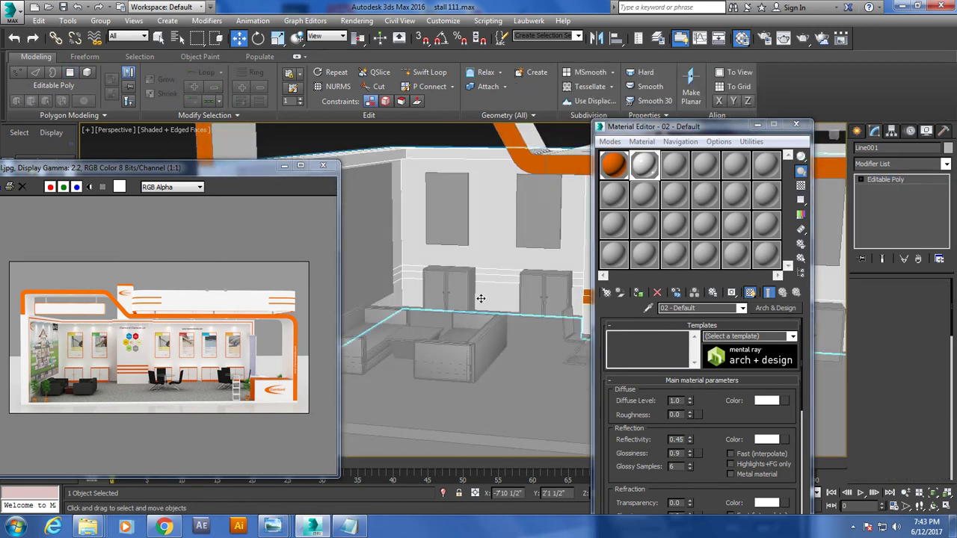
click(471, 293)
key(z)
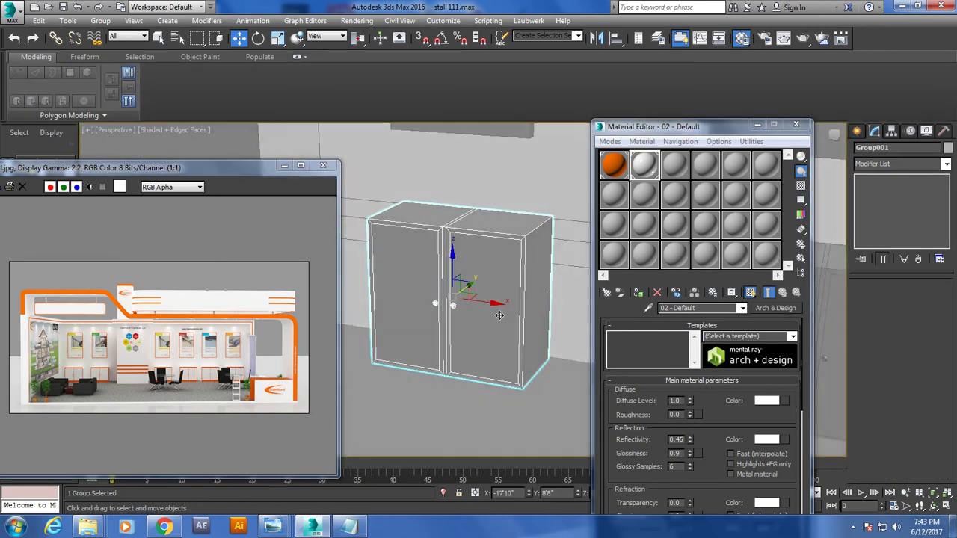
click(100, 21)
click(118, 49)
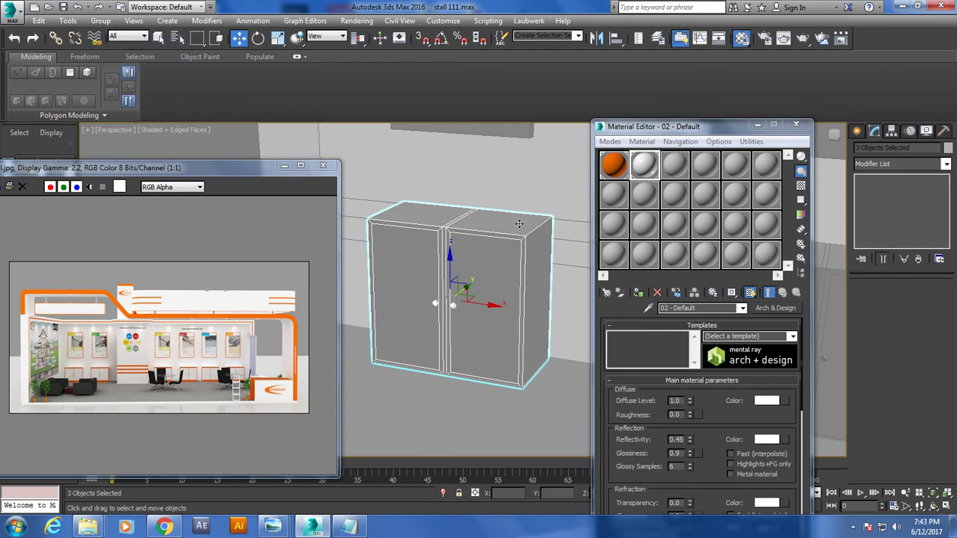
click(519, 223)
Give the first cabinet's doors the white glossy material and its frame the orange one.
key(4)
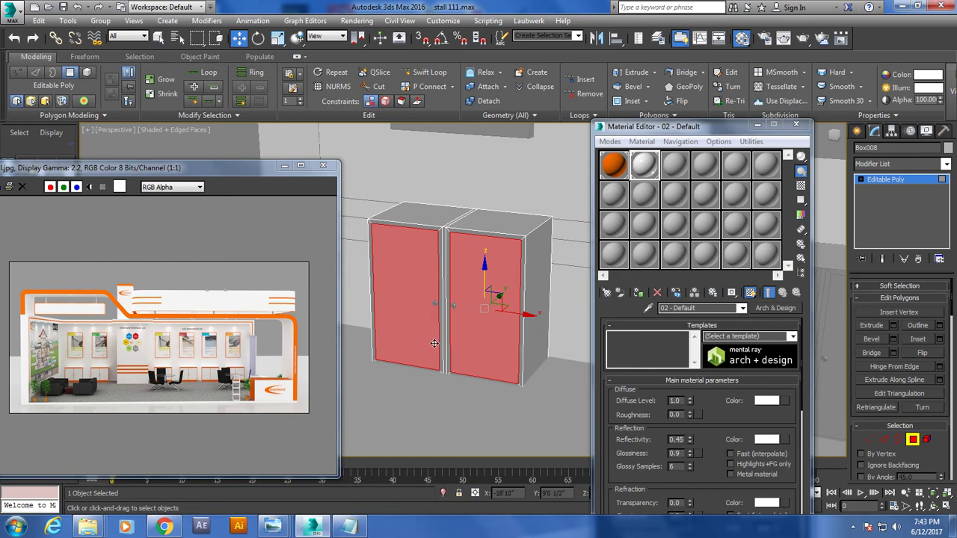
click(639, 293)
key(ctrl+i)
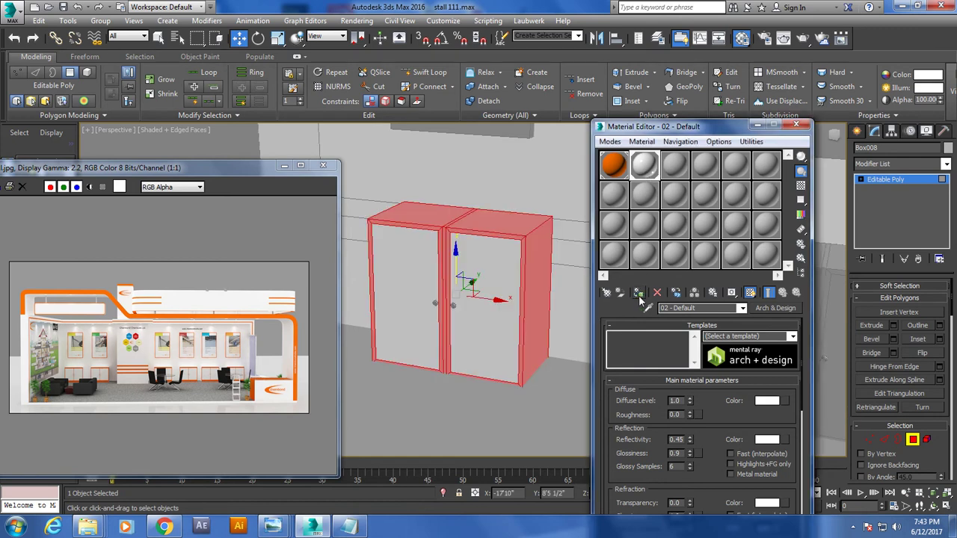
click(607, 169)
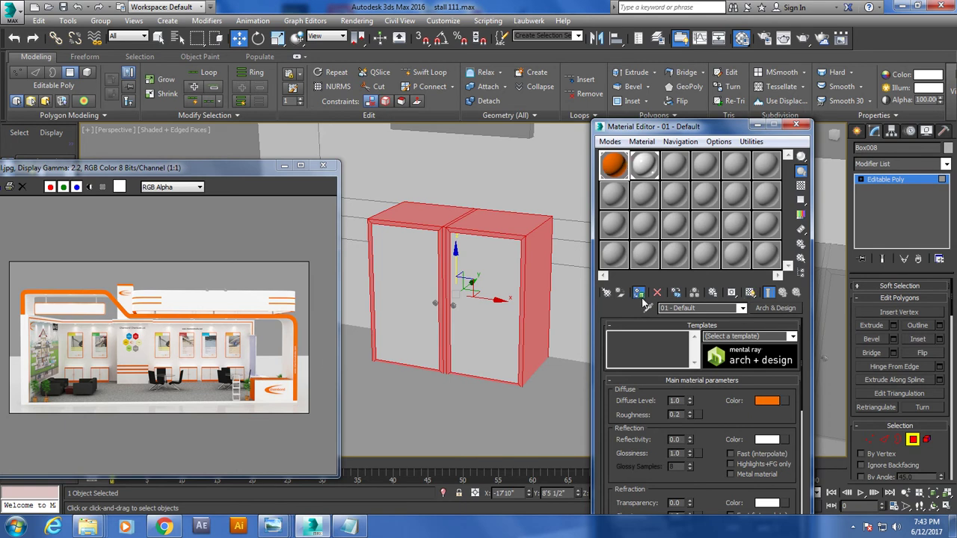
click(639, 293)
key(Delete)
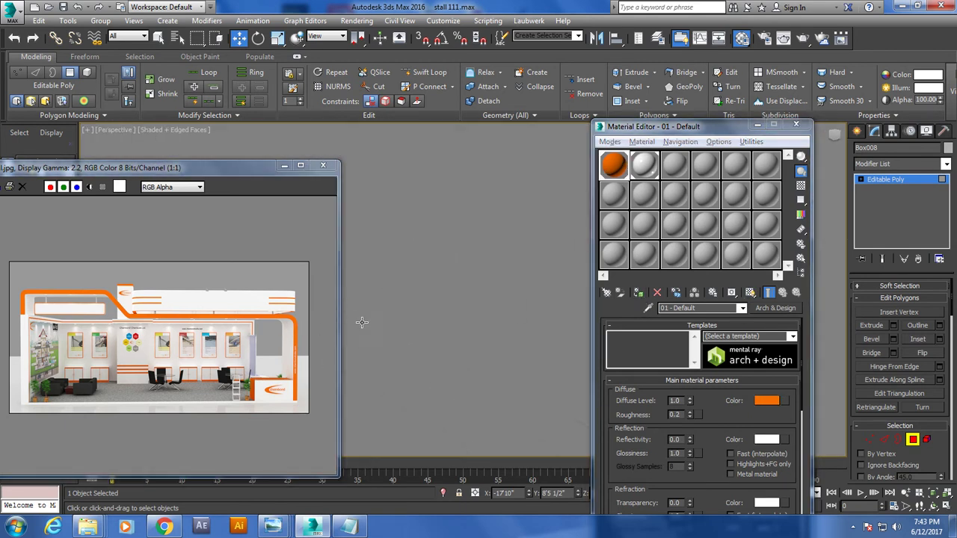
key(alt+q)
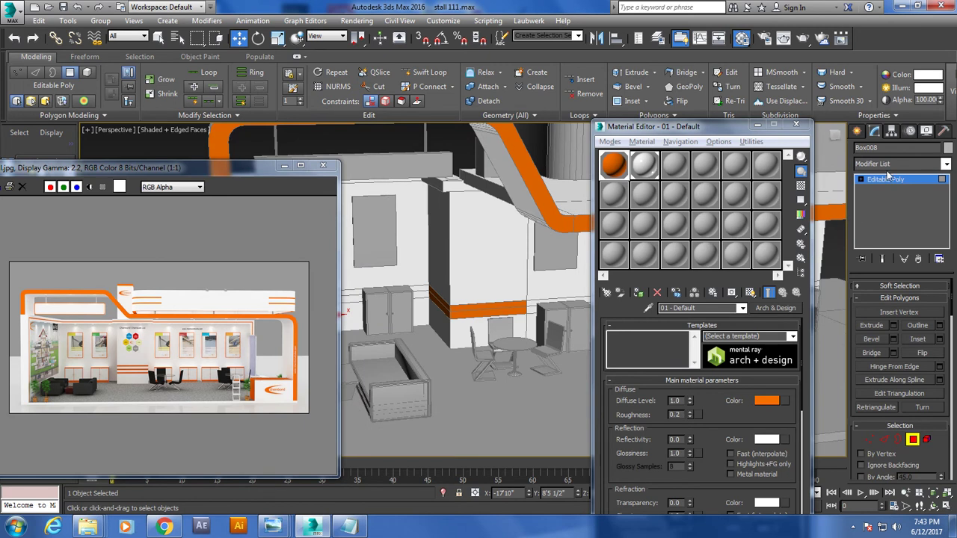
Ungroup the second cabinet and enter polygon editing on its box.
scroll(448, 314, up, 3)
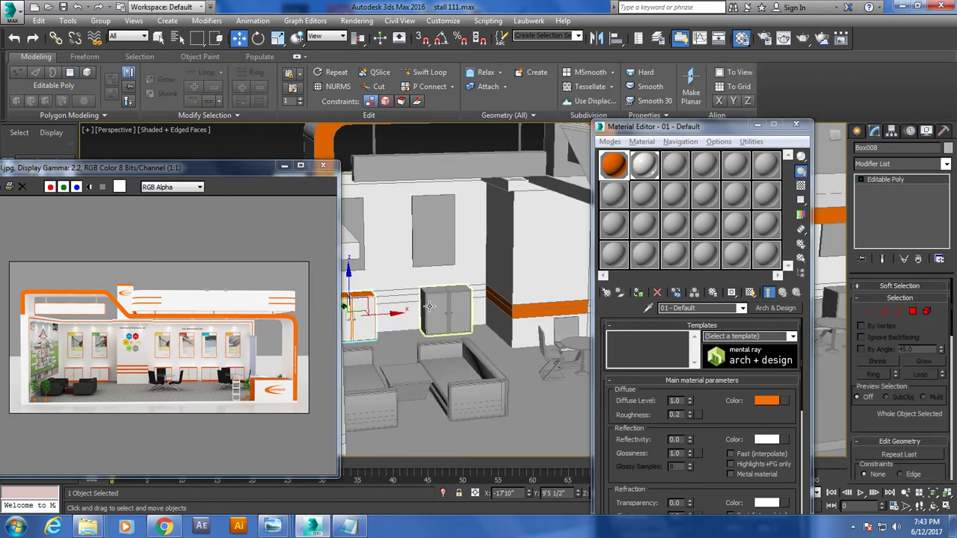
click(448, 314)
scroll(474, 332, up, 2)
scroll(473, 333, up, 2)
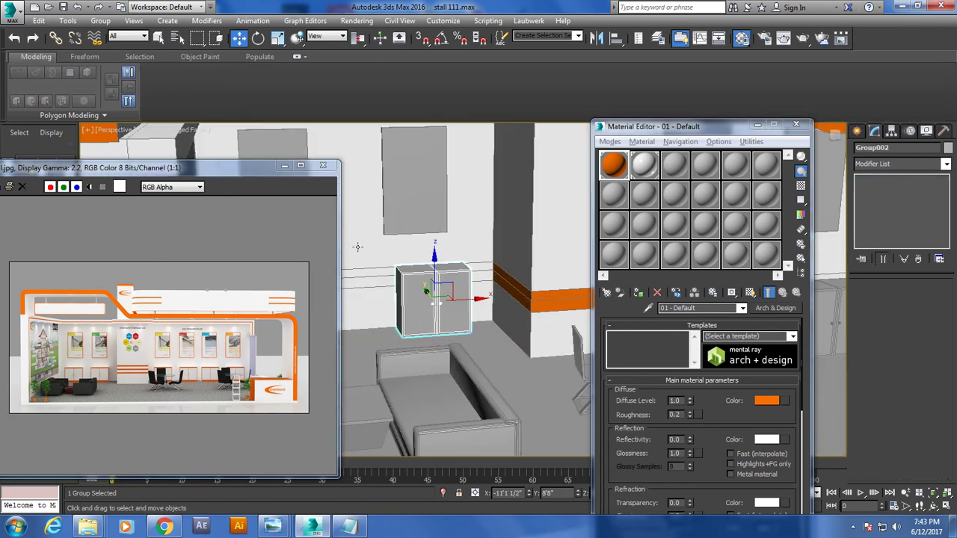
click(101, 21)
click(118, 48)
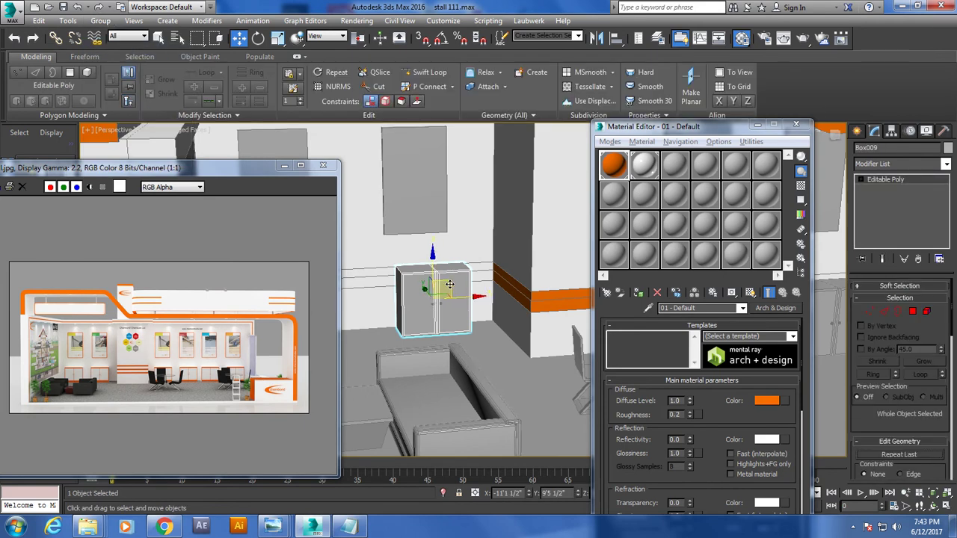
key(4)
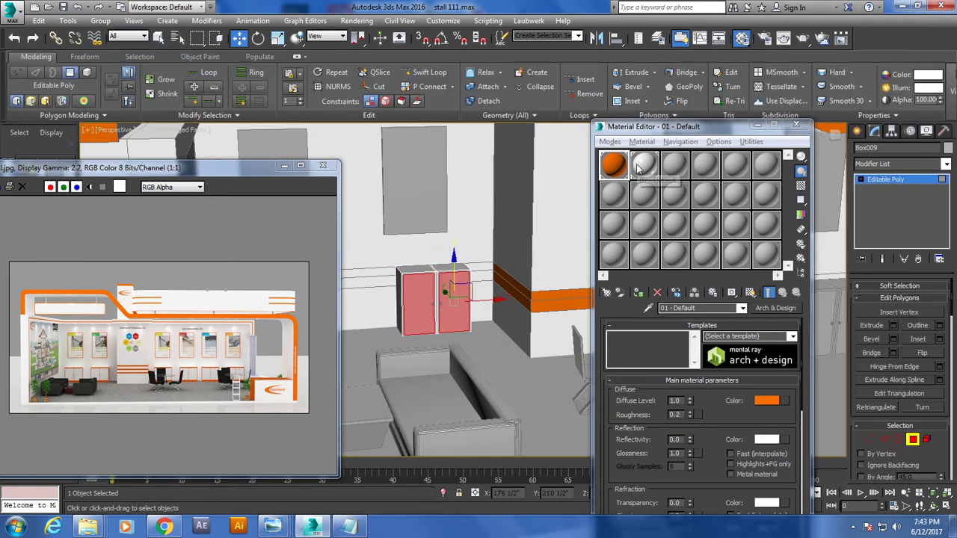
Make the second cabinet's doors white glossy and its sides orange.
click(643, 164)
click(641, 294)
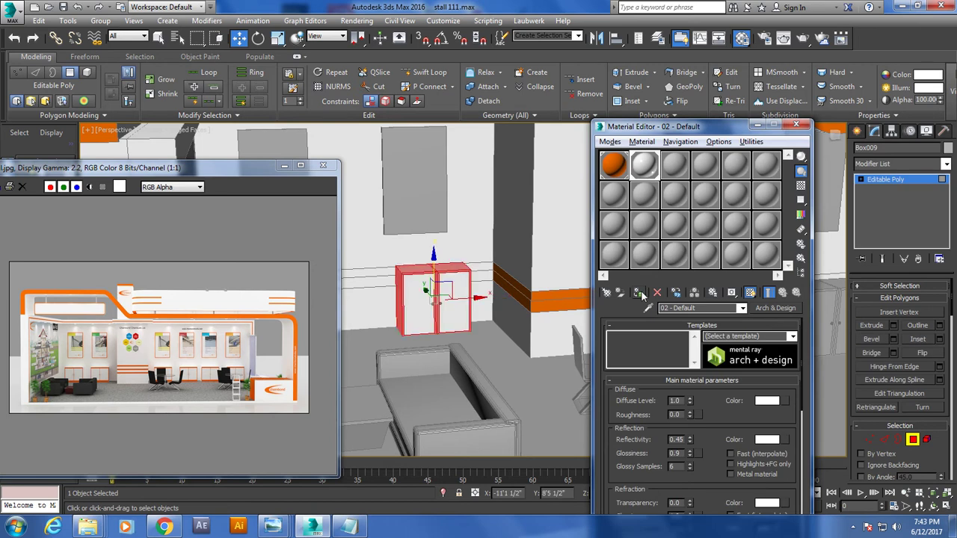
click(613, 164)
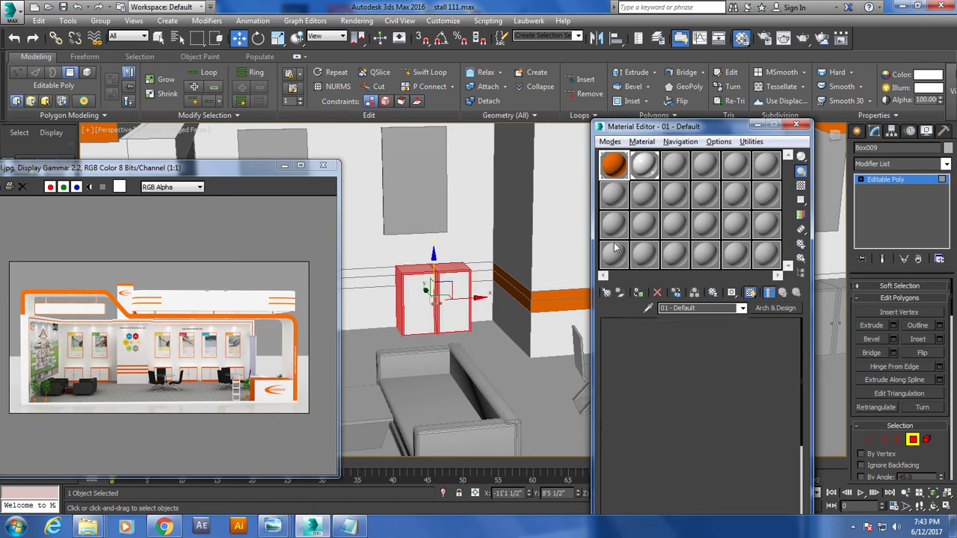
click(640, 294)
mouse_move(471, 281)
middle_down()
mouse_move(462, 297)
mouse_move(560, 298)
middle_up()
scroll(462, 297, down, 5)
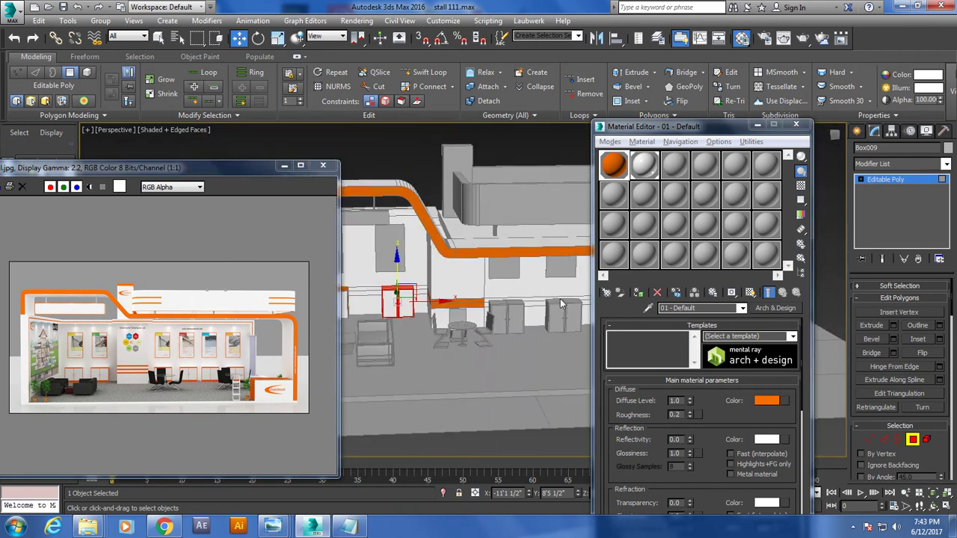
click(888, 182)
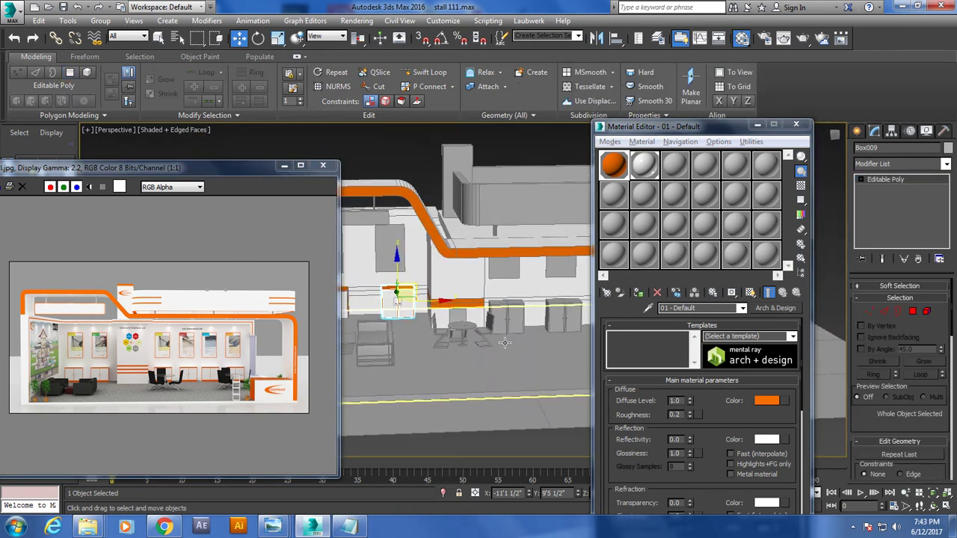
Ungroup the third cabinet and select its body for face editing.
alt+middle_drag(494, 340, 476, 362)
click(511, 335)
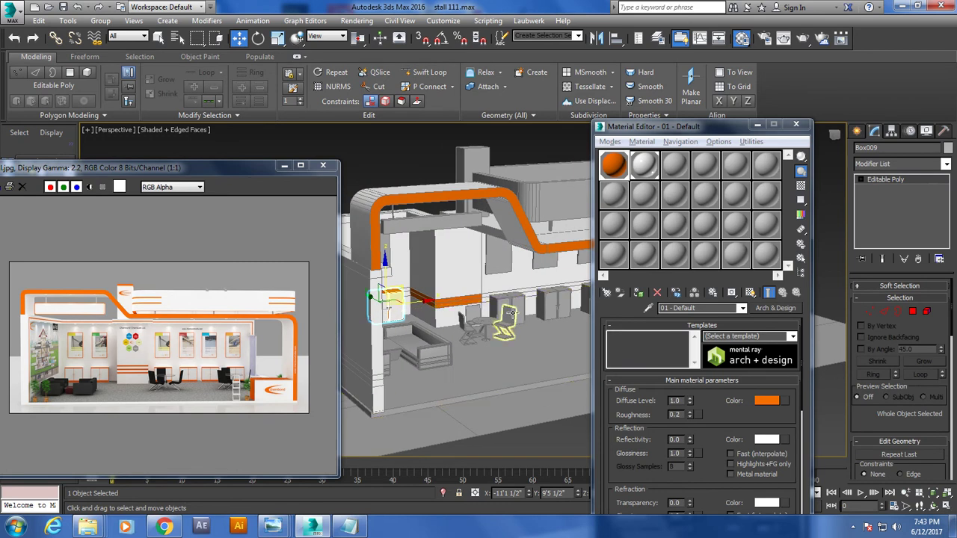
key(z)
scroll(442, 292, down, 5)
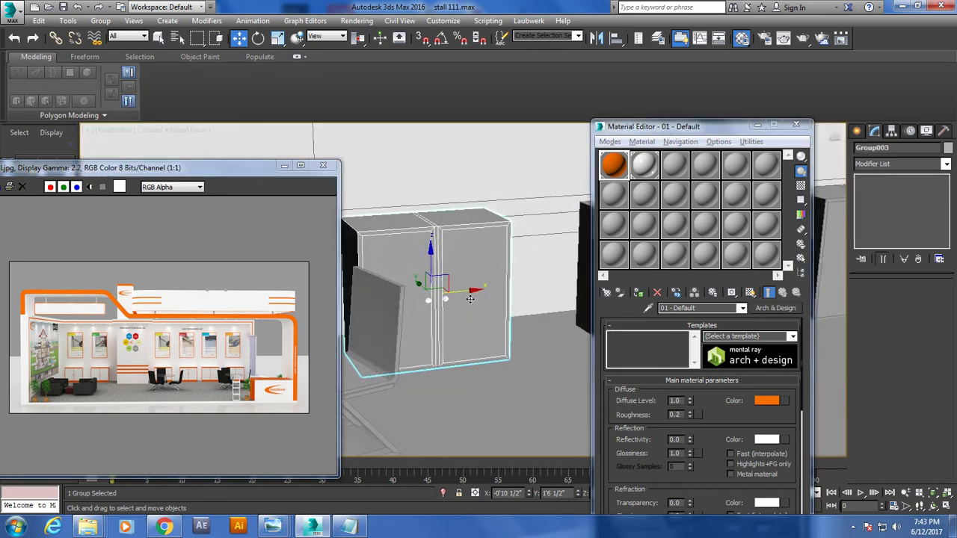
click(105, 21)
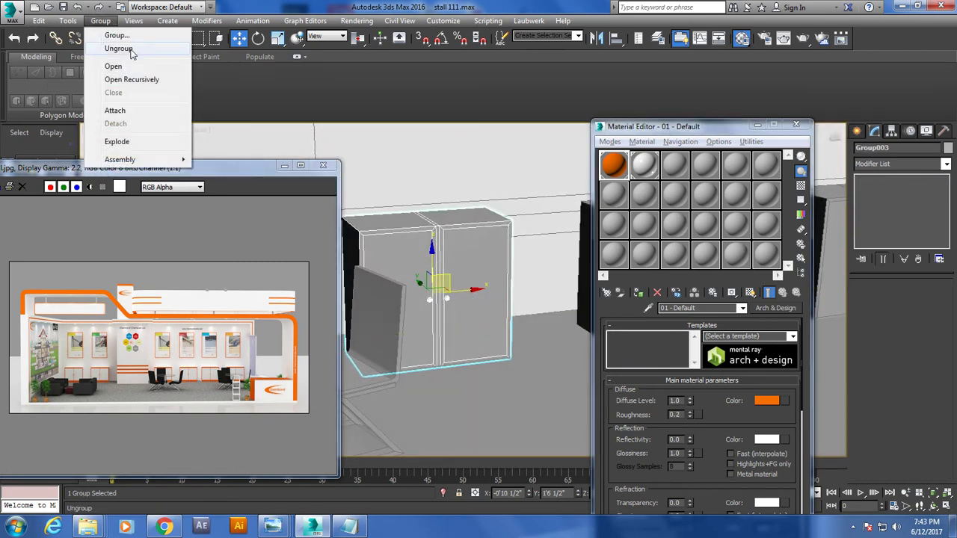
click(120, 48)
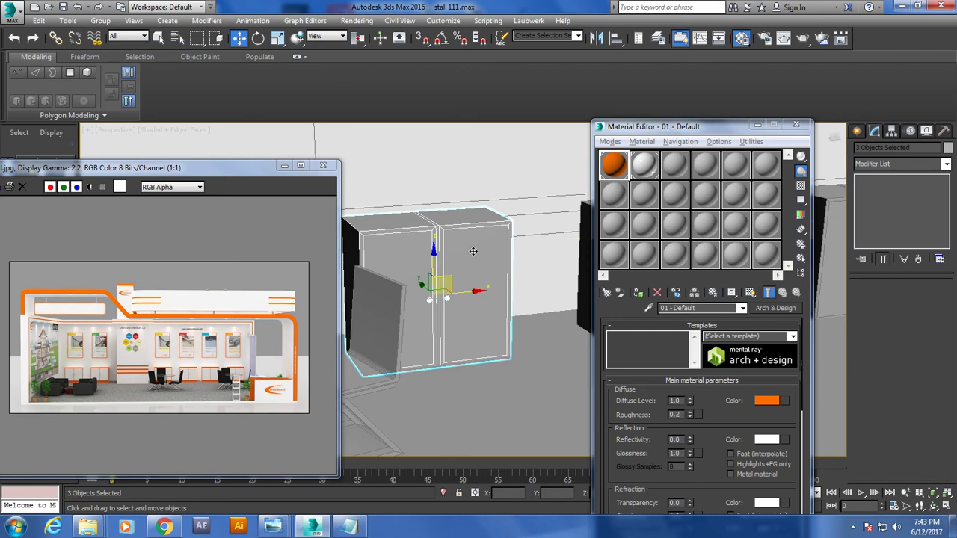
click(441, 329)
Make the third cabinet's two doors white glossy and its frame orange.
click(912, 312)
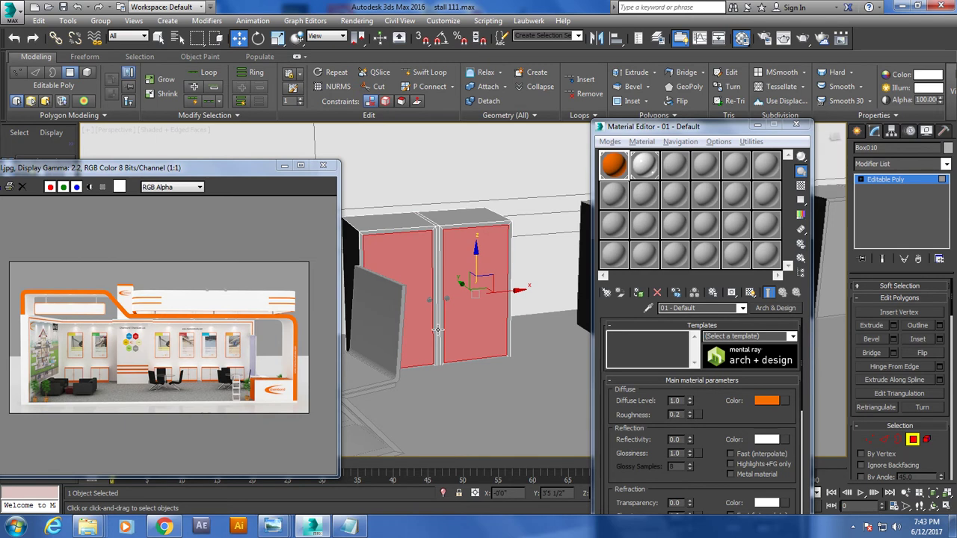
click(644, 164)
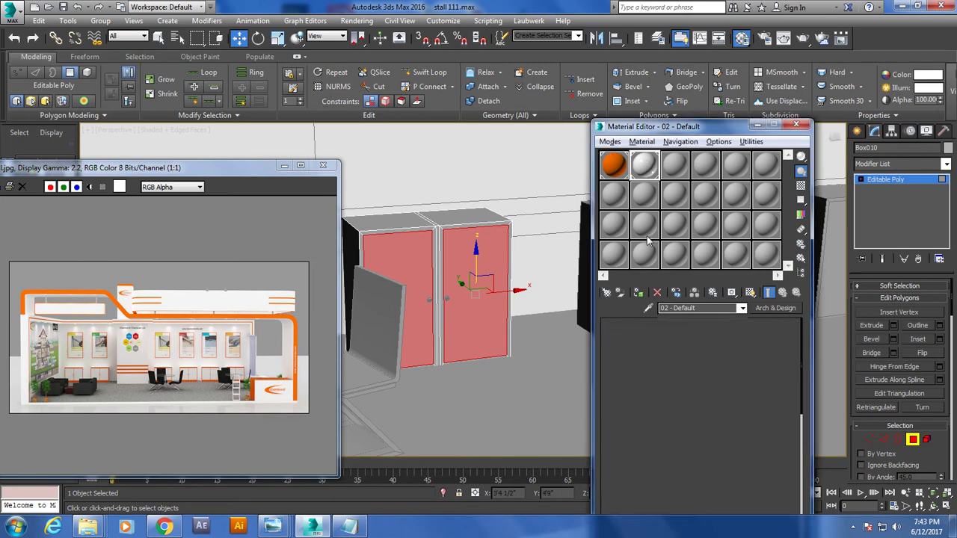
click(638, 293)
key(ctrl+i)
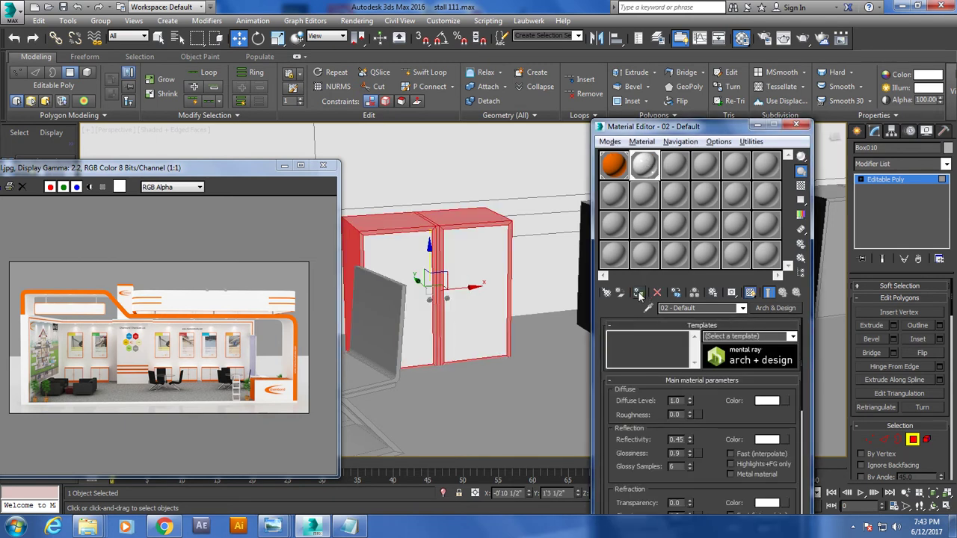
click(622, 164)
click(639, 293)
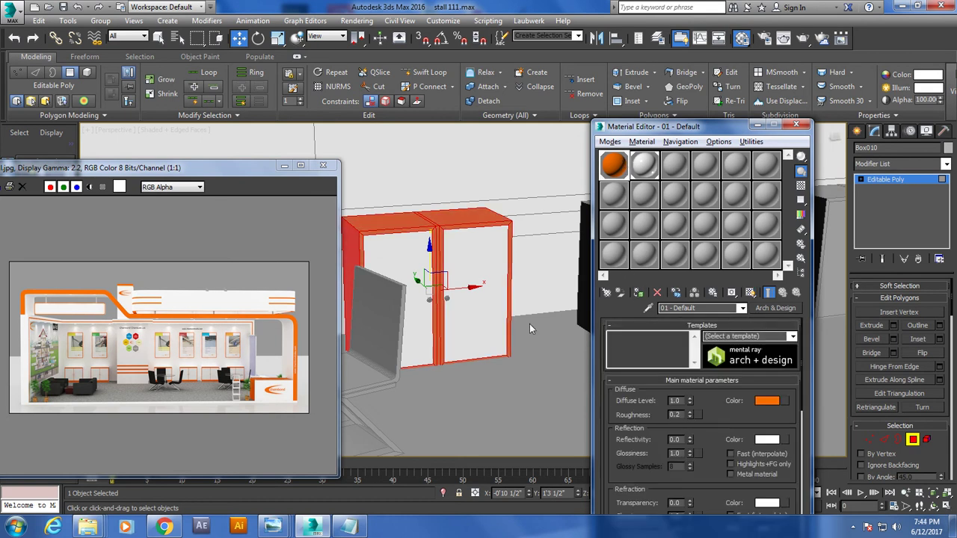
scroll(433, 329, down, 3)
scroll(432, 329, down, 3)
alt+middle_drag(432, 329, 479, 314)
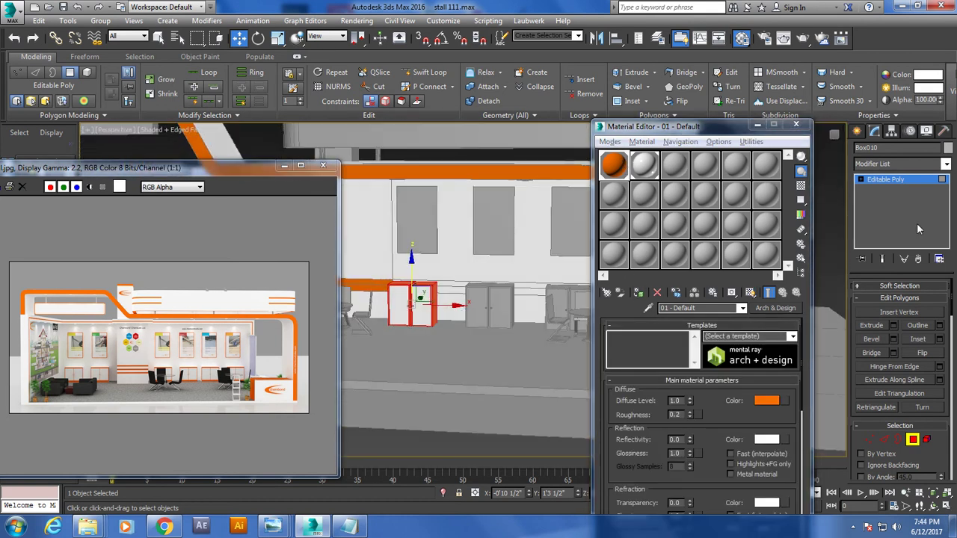
Ungroup the second cabinet and give its doors 02 - Default white and its frame 01 - Default orange.
click(890, 180)
click(492, 291)
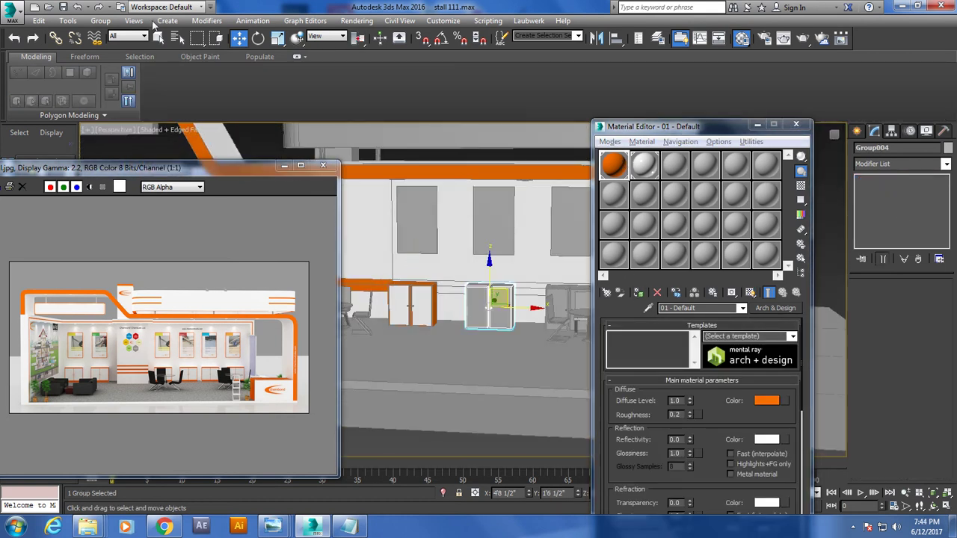
click(100, 21)
click(112, 46)
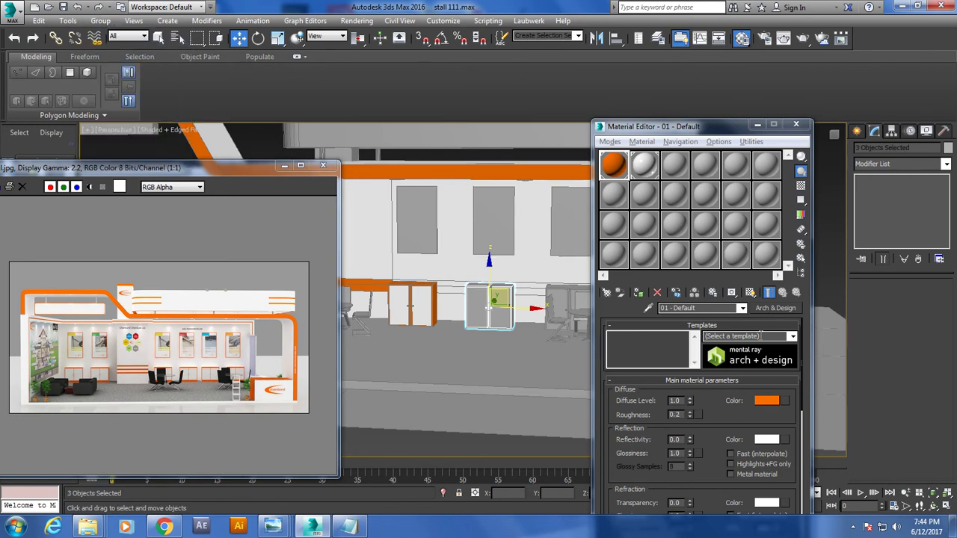
click(508, 316)
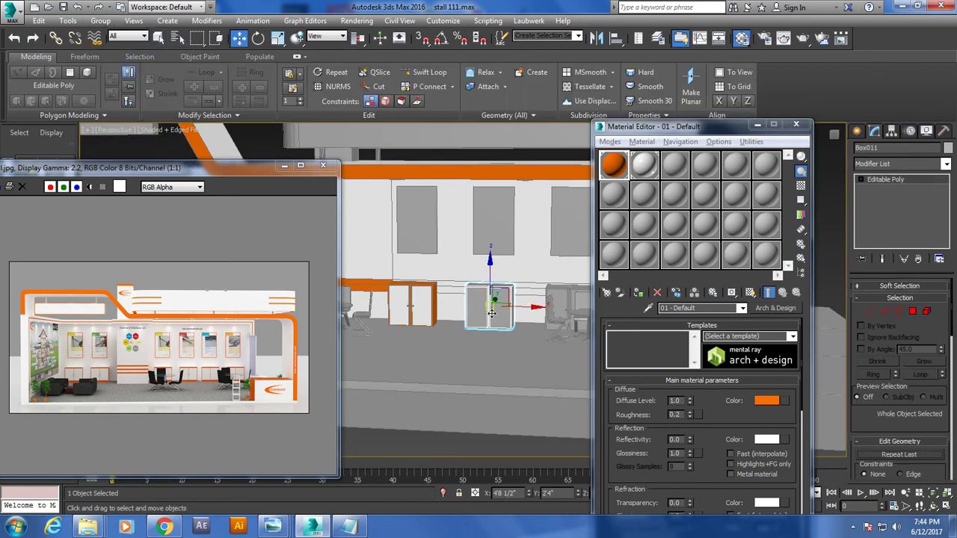
click(914, 312)
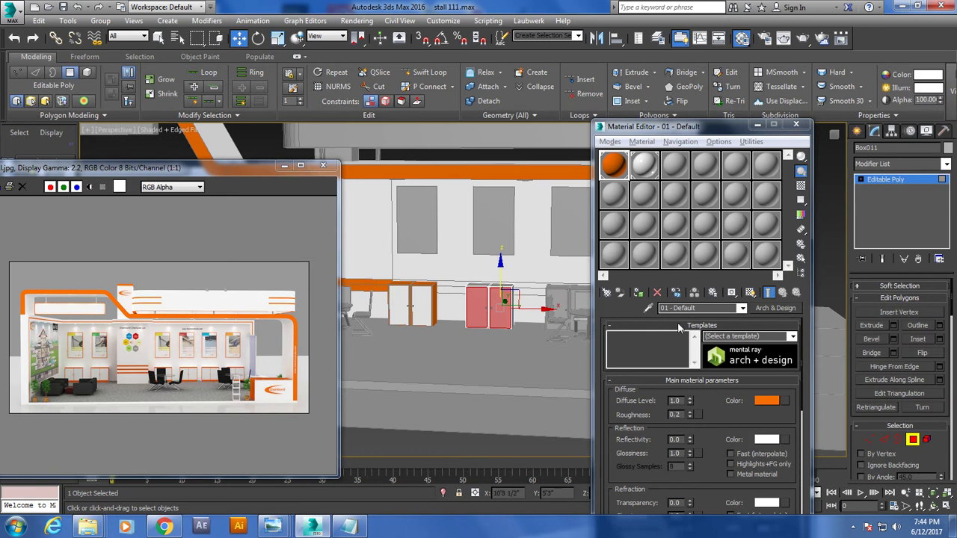
click(643, 166)
click(639, 293)
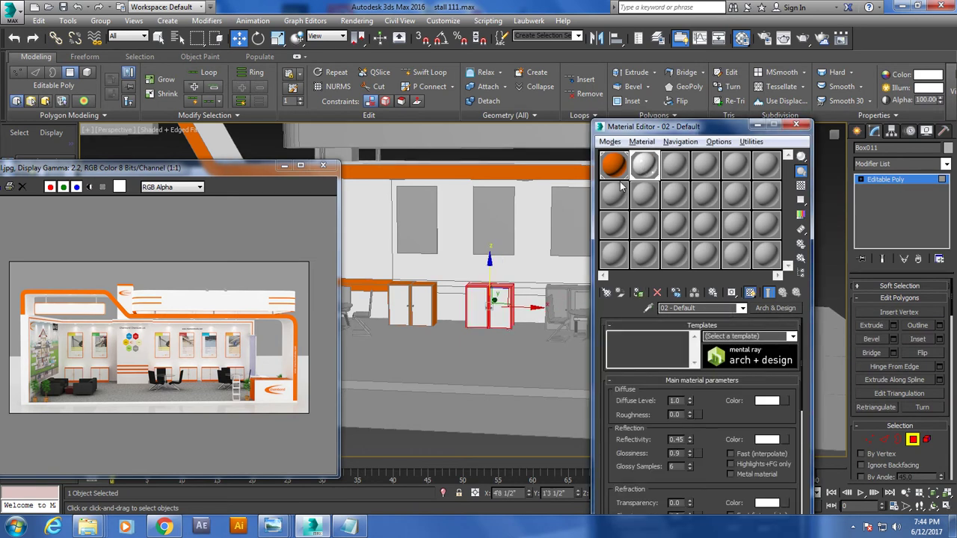
click(640, 293)
mouse_move(449, 333)
alt+middle_down()
mouse_move(478, 344)
mouse_move(470, 322)
alt+middle_up()
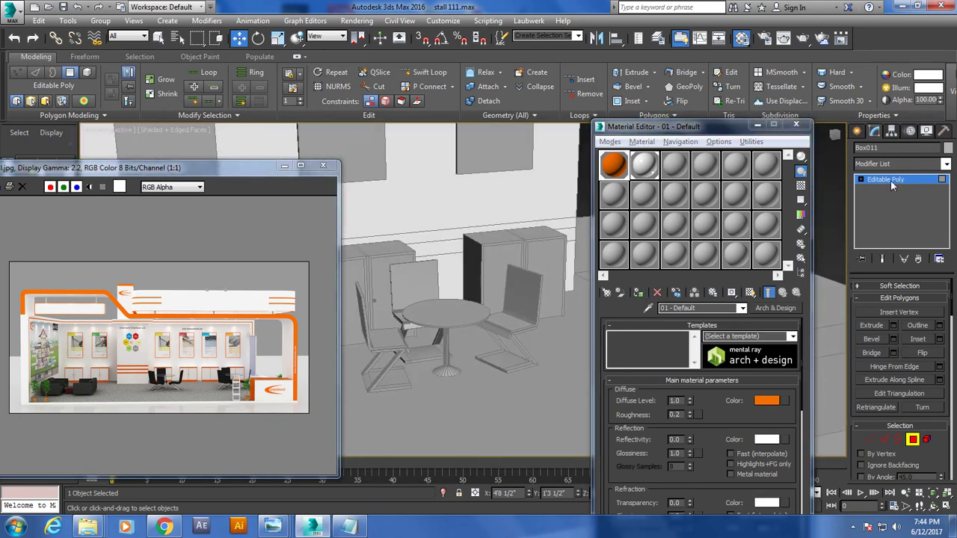
Ungroup the cabinet behind the table and give it white glossy doors and an orange frame.
click(891, 180)
click(375, 255)
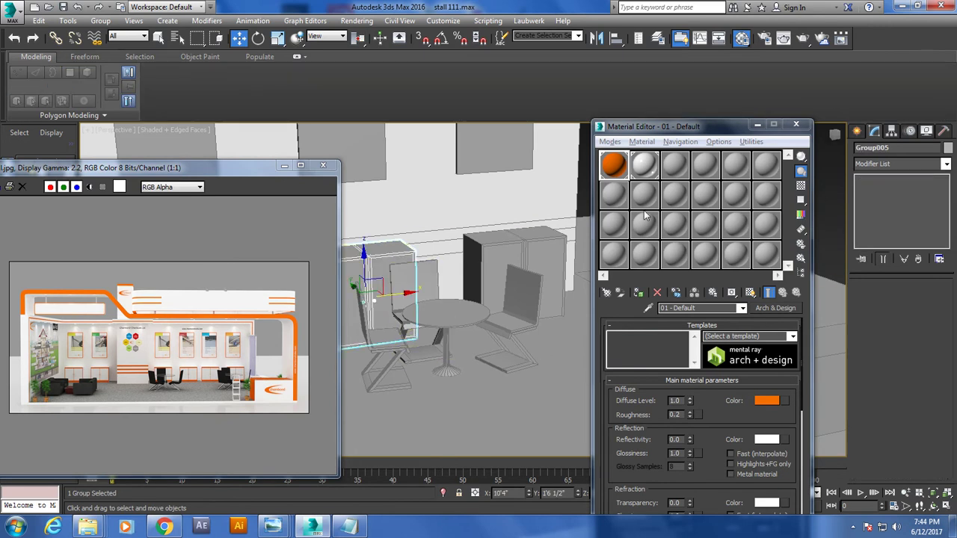
click(100, 21)
click(118, 48)
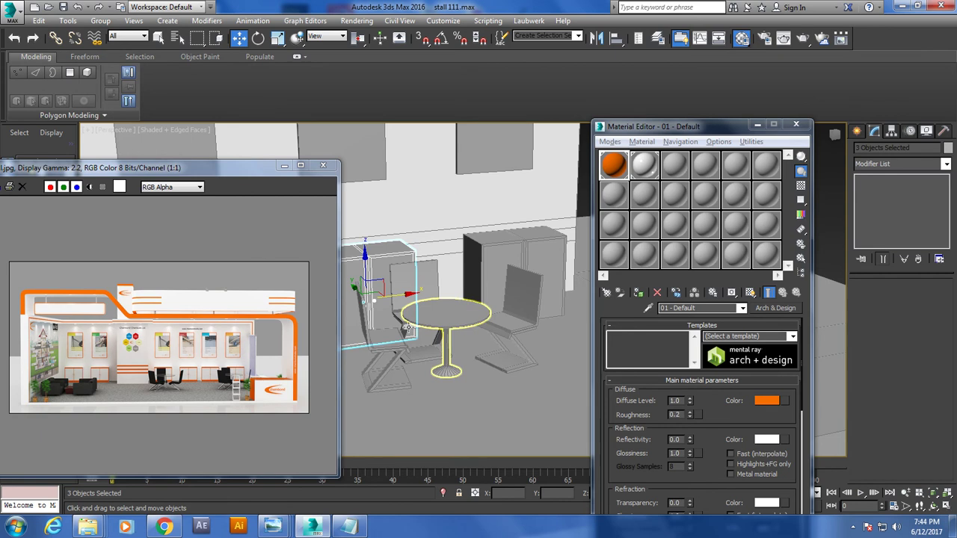
click(392, 322)
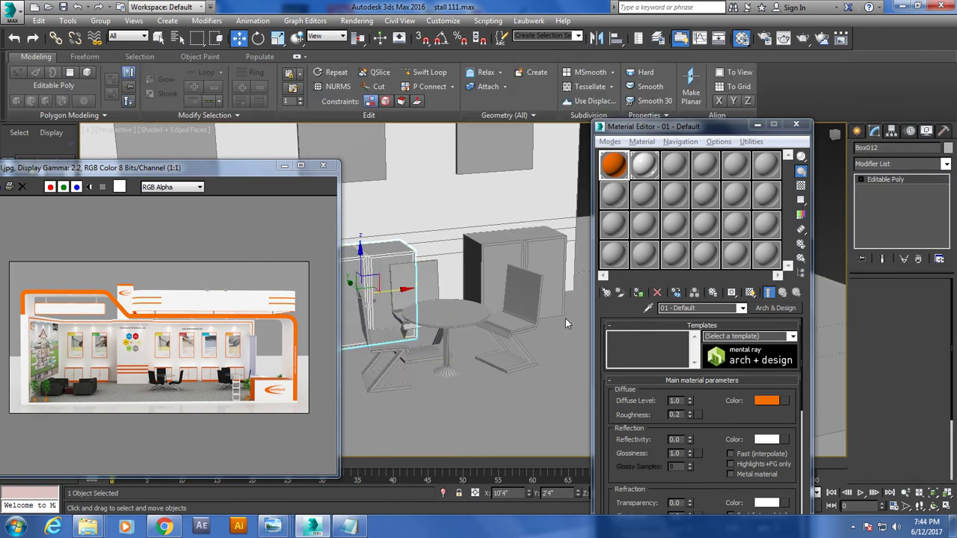
key(4)
click(651, 166)
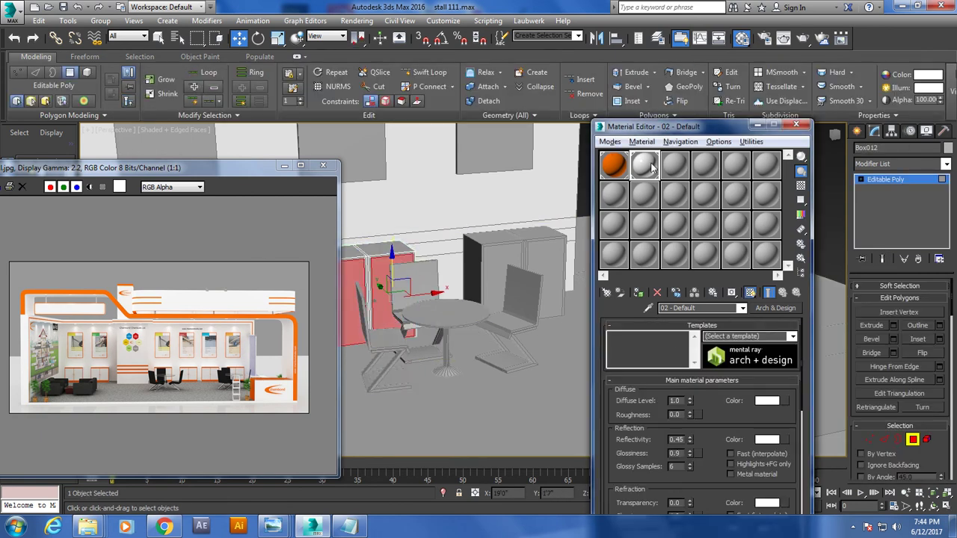
click(639, 293)
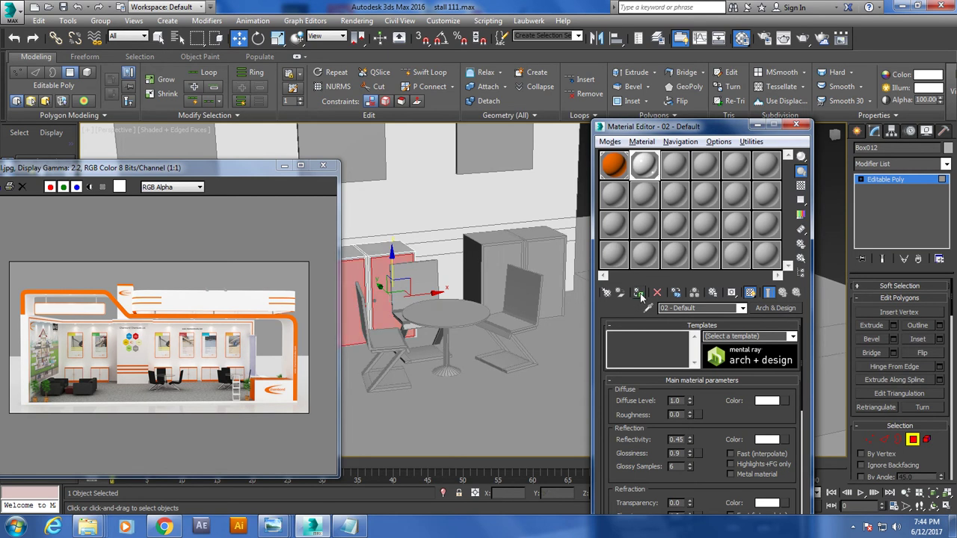
click(613, 166)
click(639, 293)
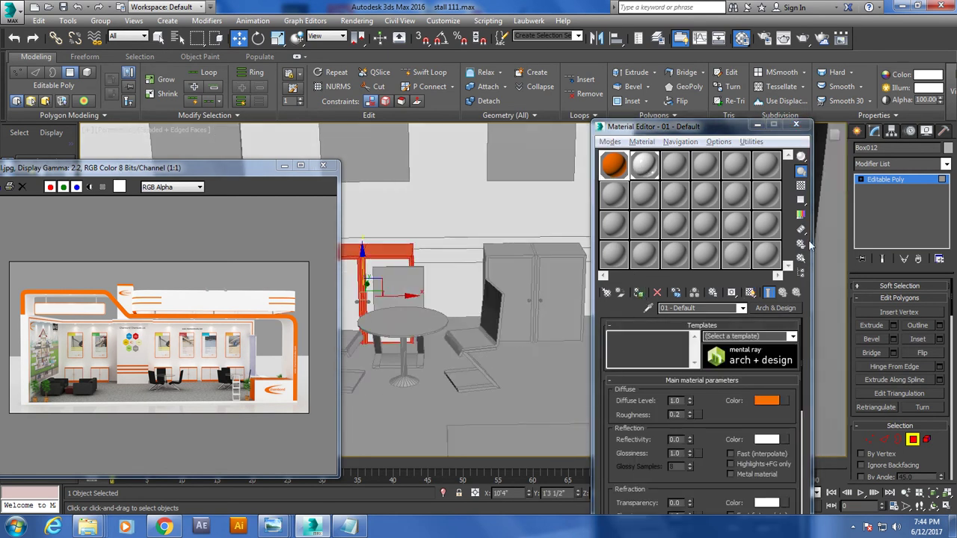
Ungroup the right-hand cabinet and apply white glossy doors and an orange frame.
click(524, 299)
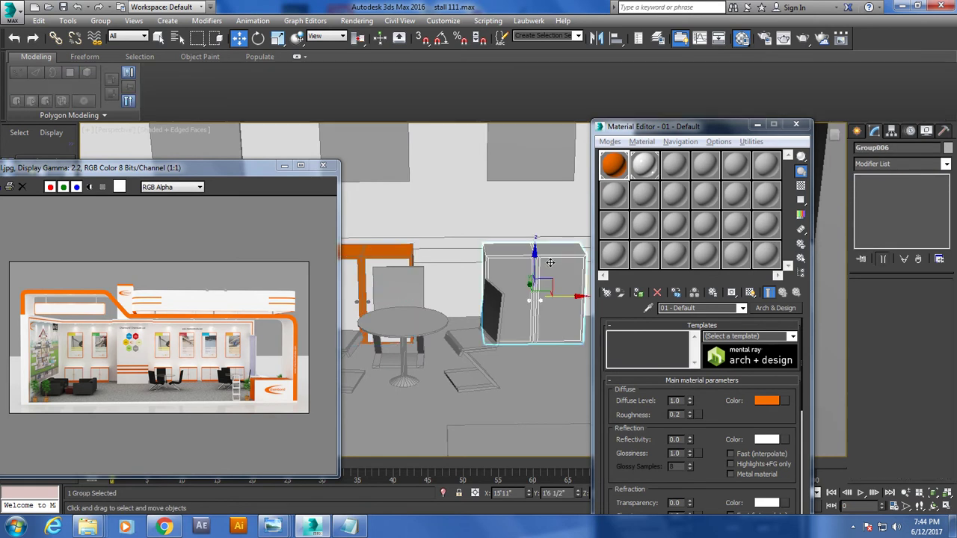
click(100, 20)
click(117, 47)
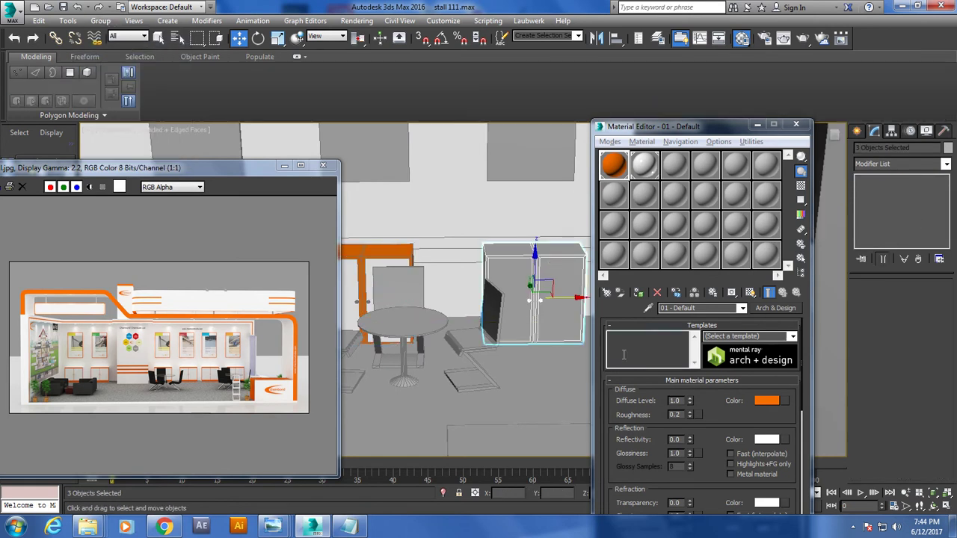
click(549, 277)
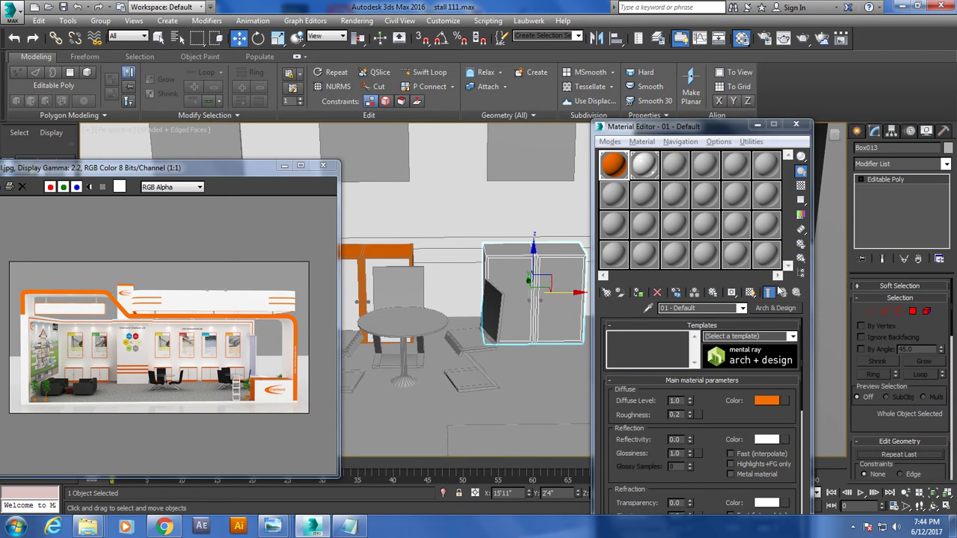
key(4)
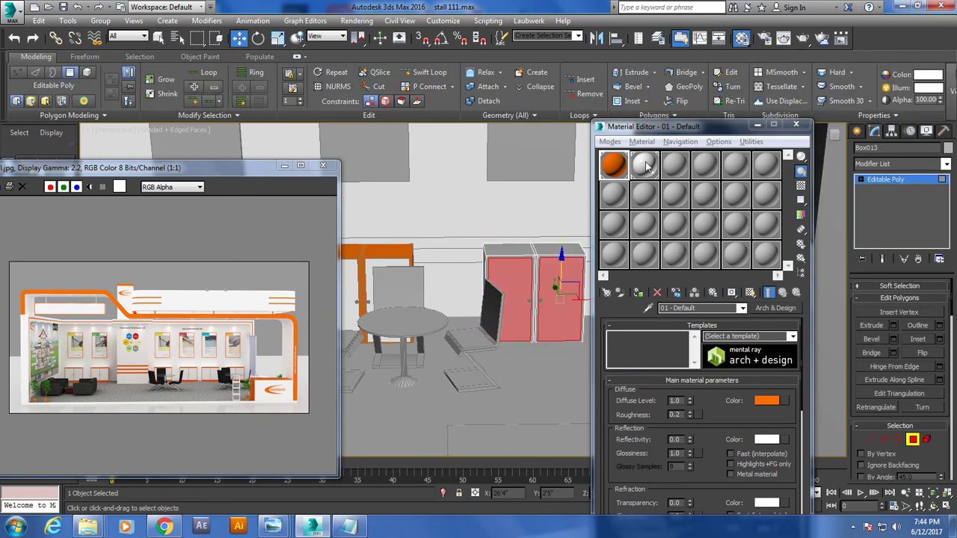
click(646, 169)
click(638, 293)
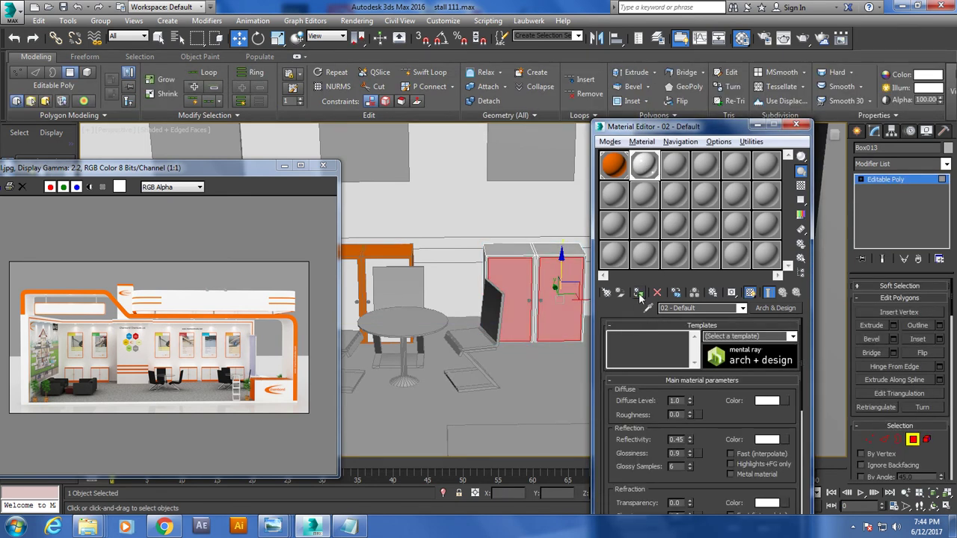
key(4)
click(622, 178)
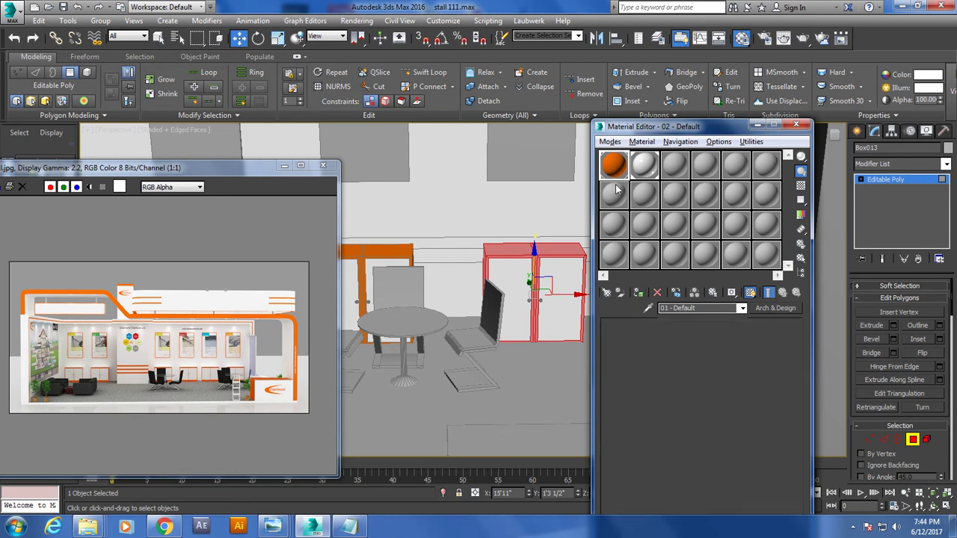
click(638, 294)
scroll(400, 292, down, 5)
mouse_move(400, 291)
alt+middle_down()
mouse_move(528, 298)
mouse_move(467, 314)
alt+middle_up()
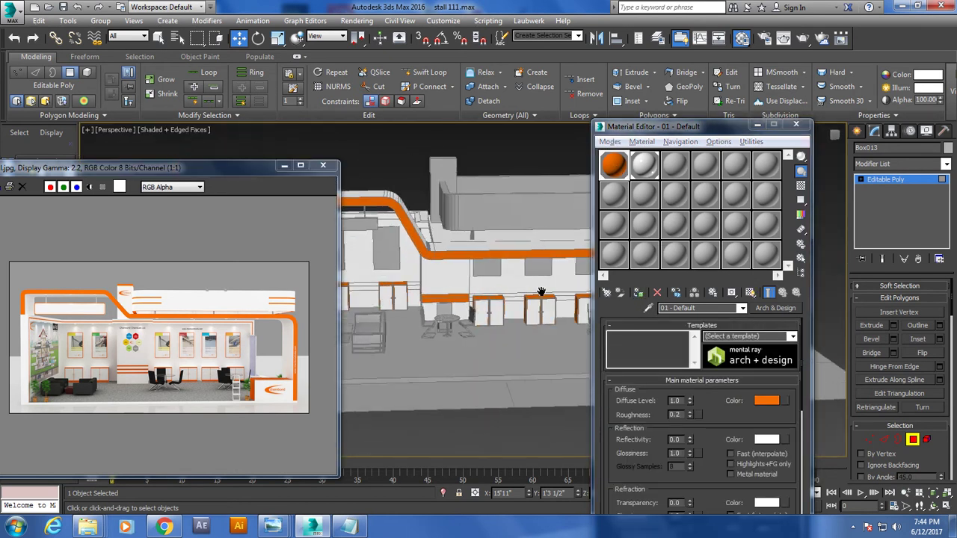
scroll(450, 306, up, 2)
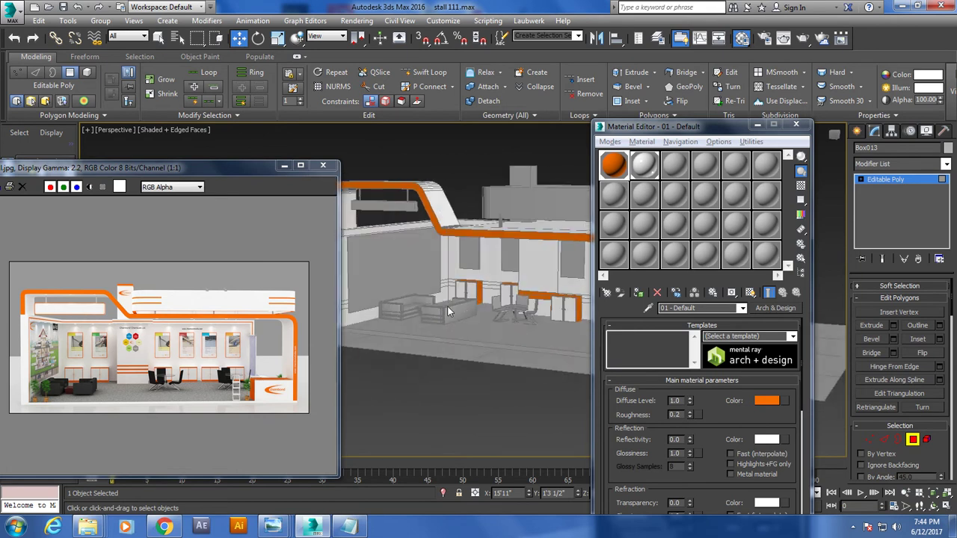
scroll(436, 311, up, 2)
scroll(481, 307, up, 2)
scroll(514, 308, up, 2)
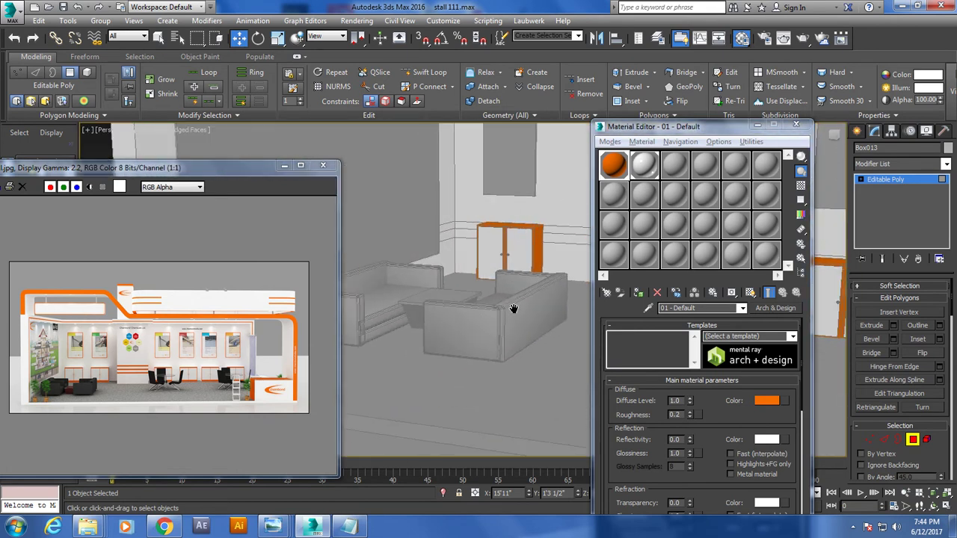
Select the pieces of the first sofa with a fresh material slot active.
click(673, 165)
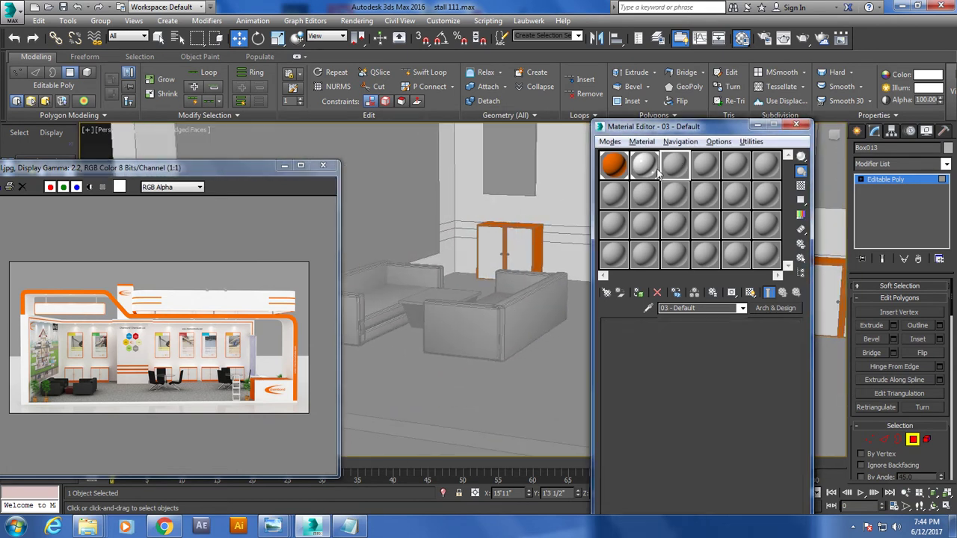
click(892, 180)
click(536, 326)
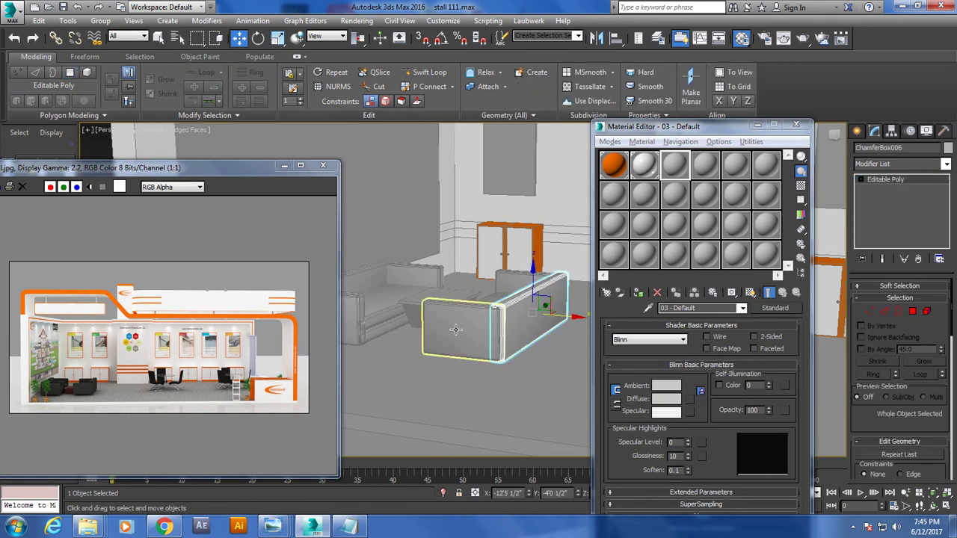
double_click(455, 329)
alt+middle_drag(478, 329, 524, 344)
ctrl+click(482, 353)
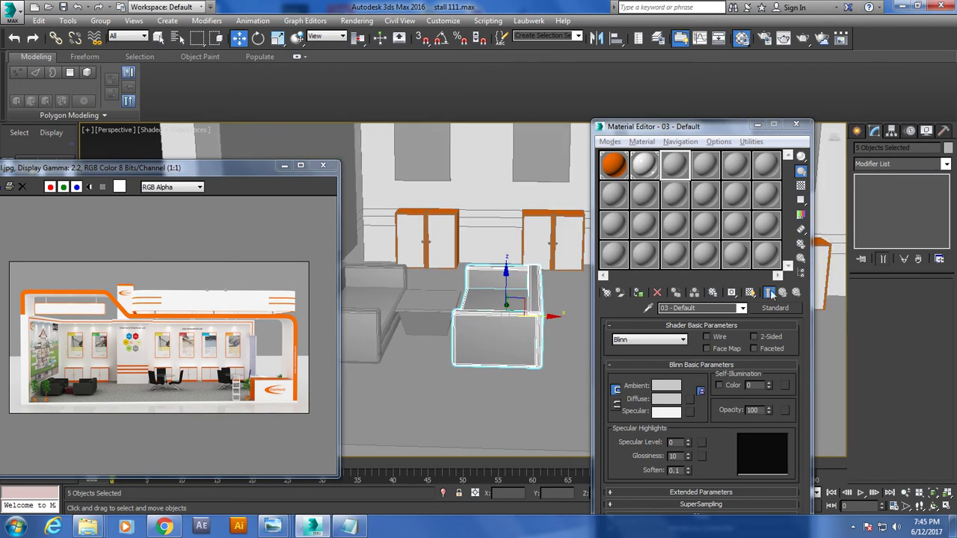
Make the slot an Arch & Design Leather material, assign it to the sofa, and show it shaded.
click(775, 309)
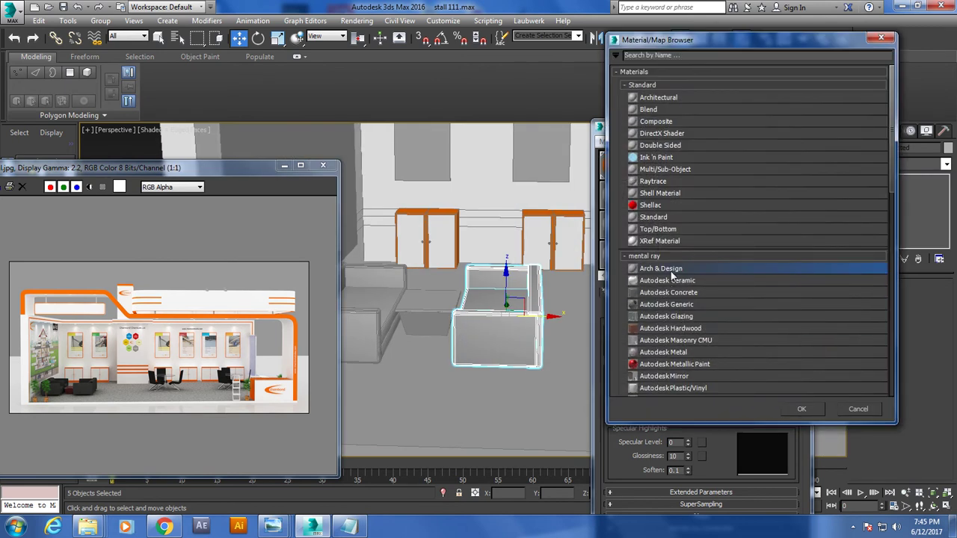
double_click(671, 273)
click(793, 337)
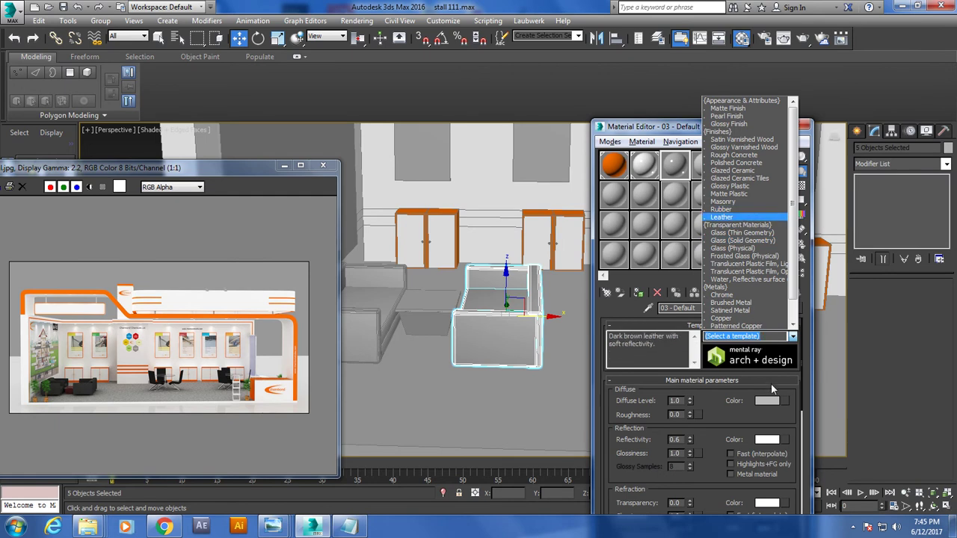
click(737, 217)
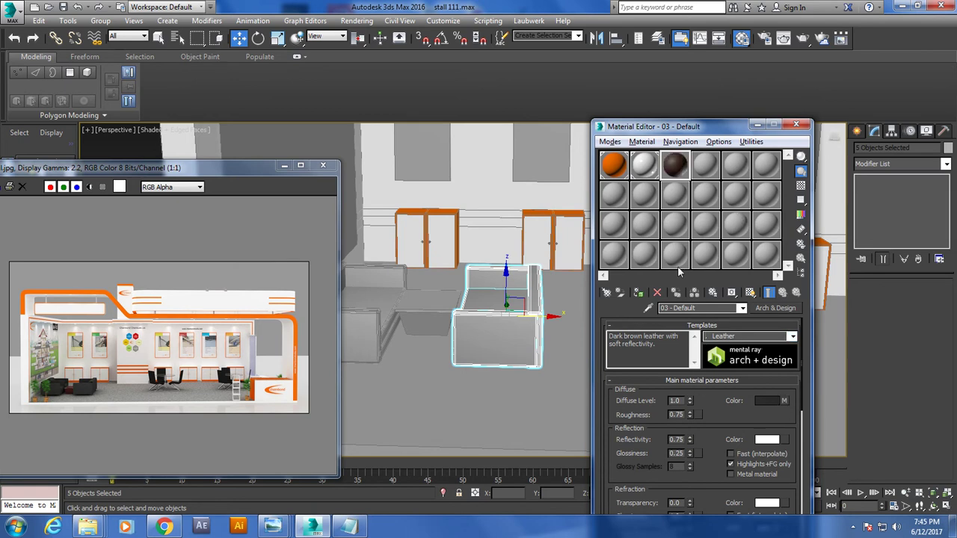
click(640, 297)
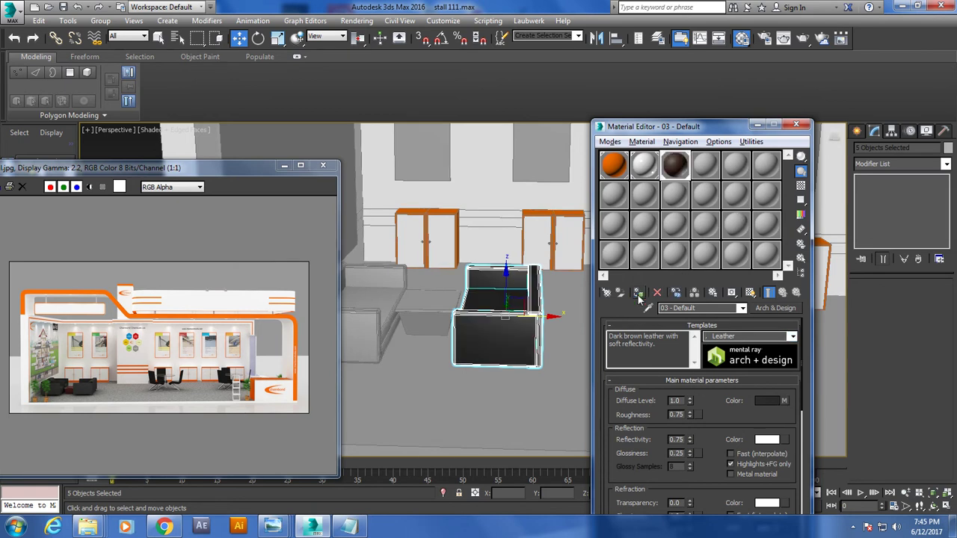
click(750, 292)
Select all pieces of the grey sofa and assign it the same leather material.
alt+middle_drag(523, 322, 459, 322)
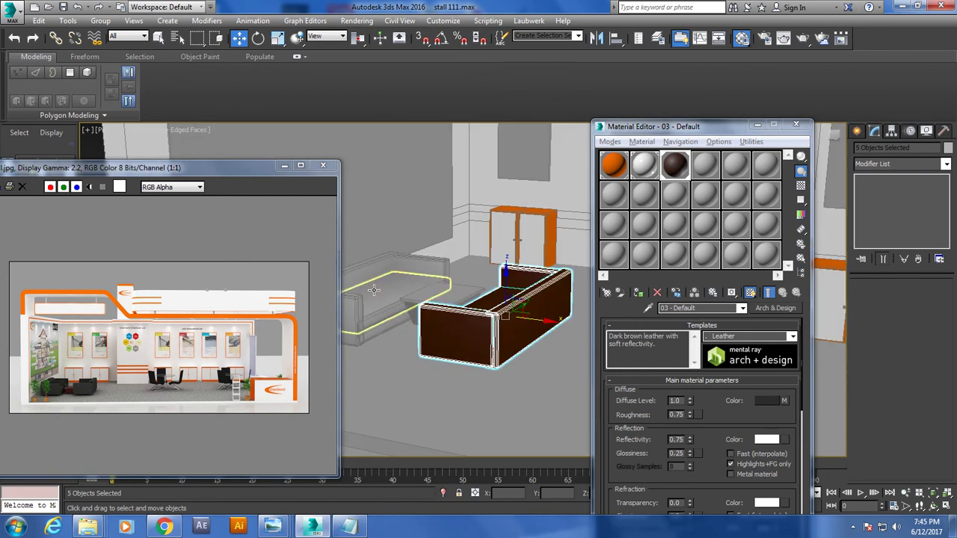
click(397, 299)
alt+middle_drag(396, 299, 430, 282)
ctrl+click(516, 275)
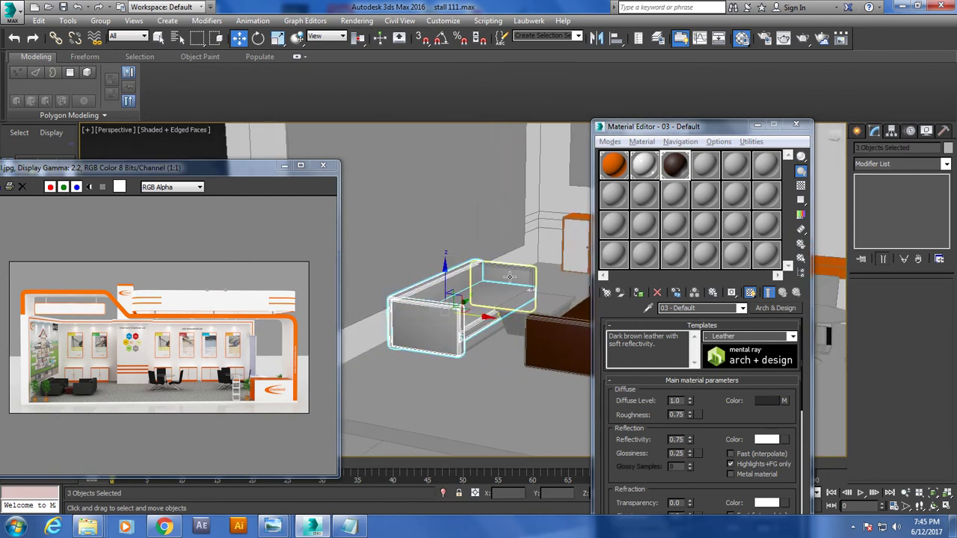
ctrl+click(448, 336)
ctrl+click(557, 340)
click(638, 292)
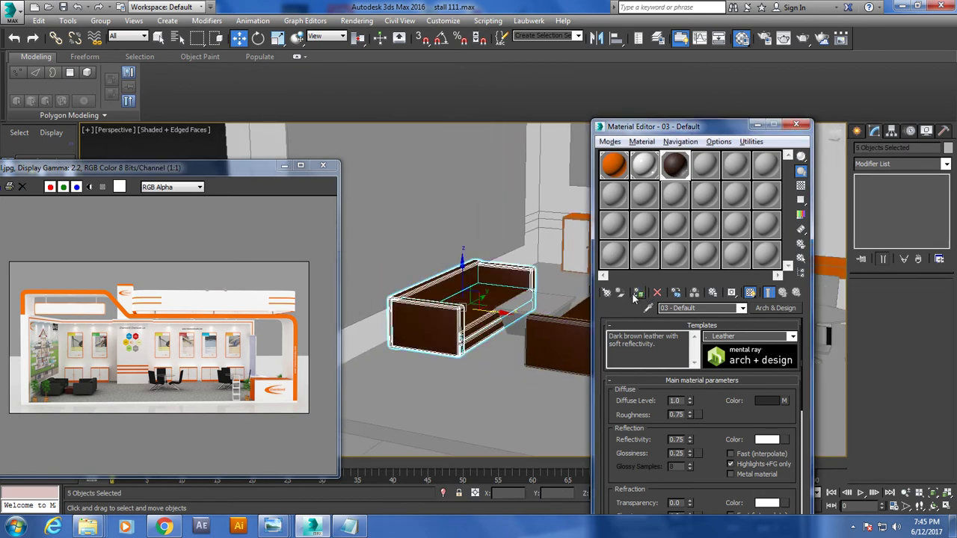
alt+middle_drag(501, 306, 483, 312)
scroll(483, 312, up, 5)
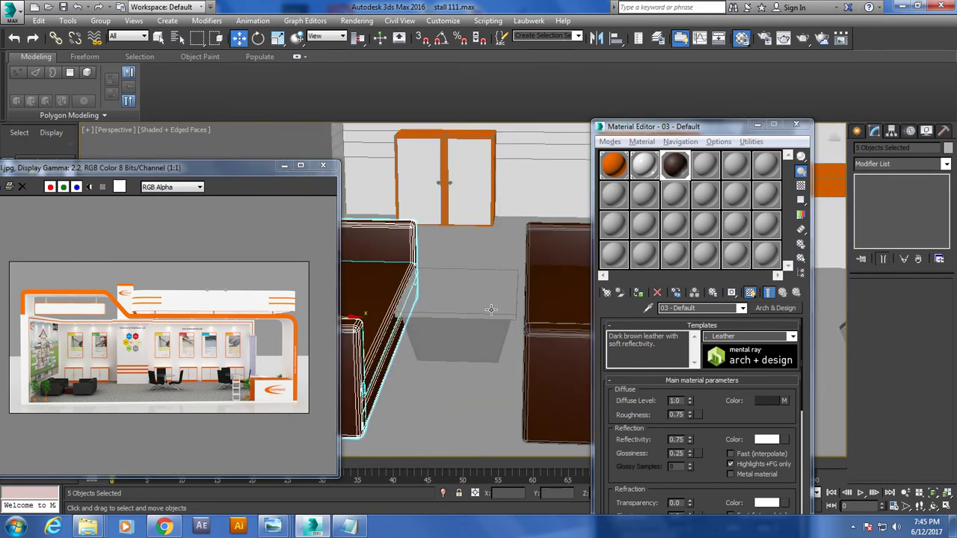
click(470, 331)
Assign a new dark brown Arch & Design material with the Matte Finish template to the table base.
click(723, 168)
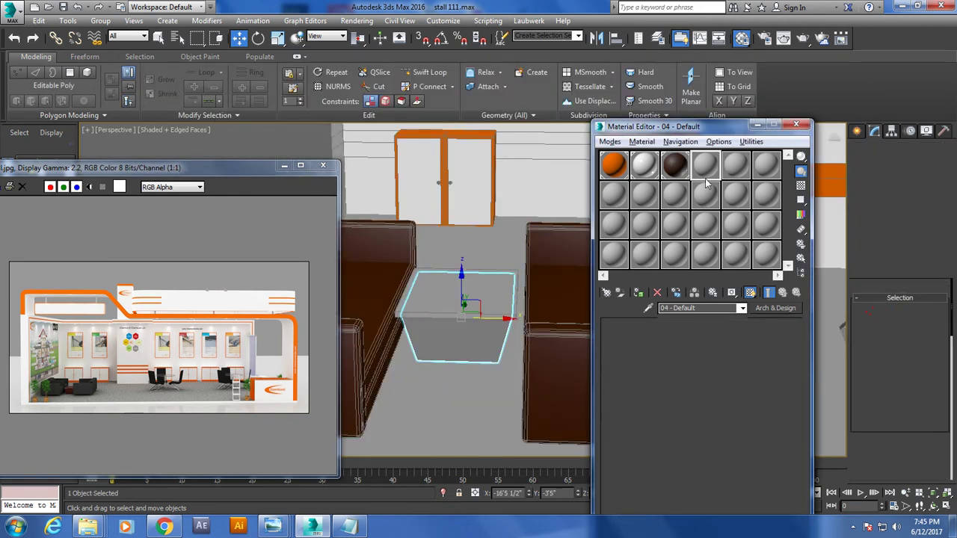
click(767, 306)
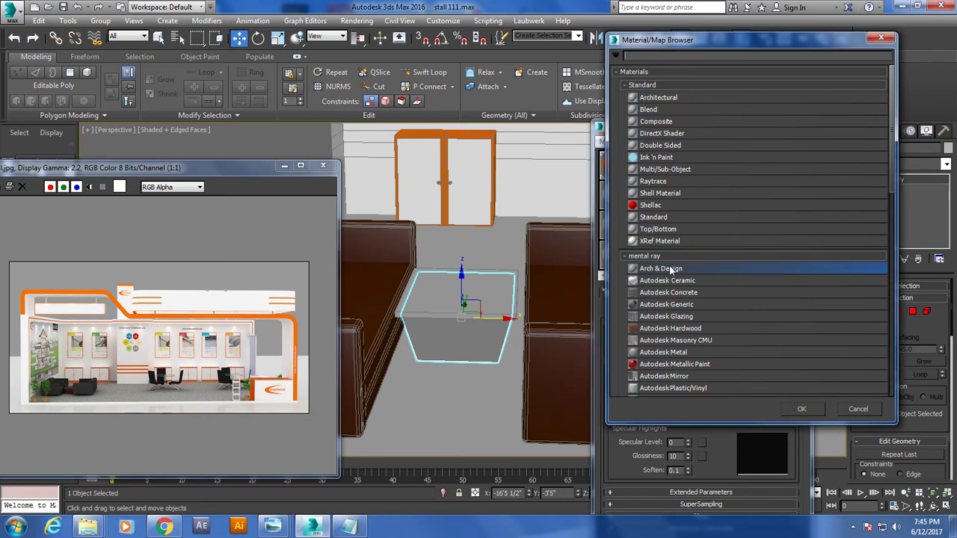
double_click(675, 268)
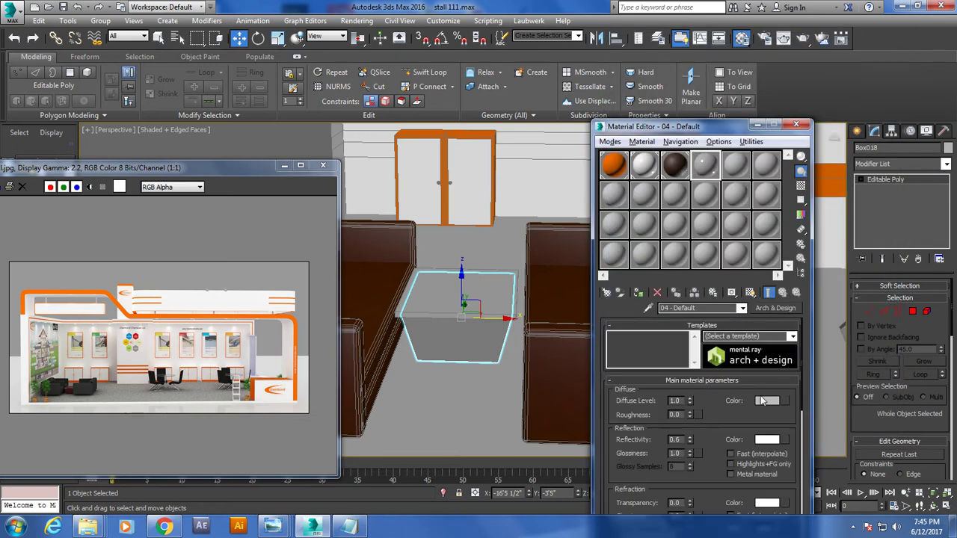
click(768, 402)
mouse_move(317, 127)
mouse_down()
mouse_move(254, 110)
mouse_move(244, 157)
mouse_up()
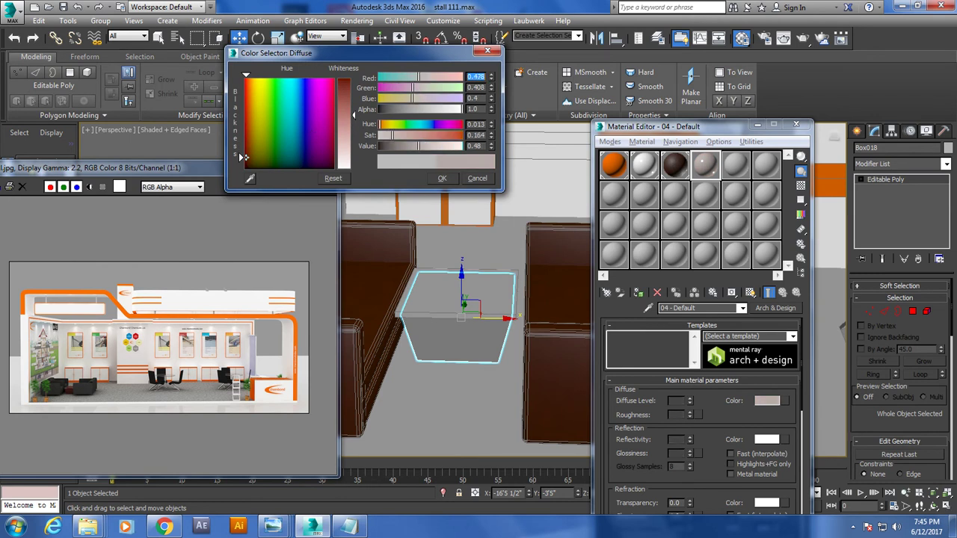
drag(244, 157, 441, 166)
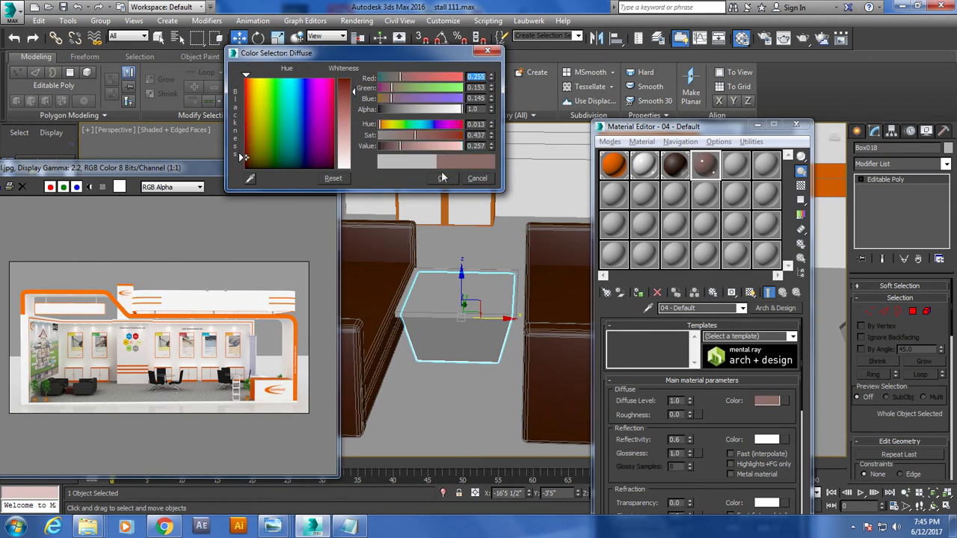
click(442, 178)
click(638, 292)
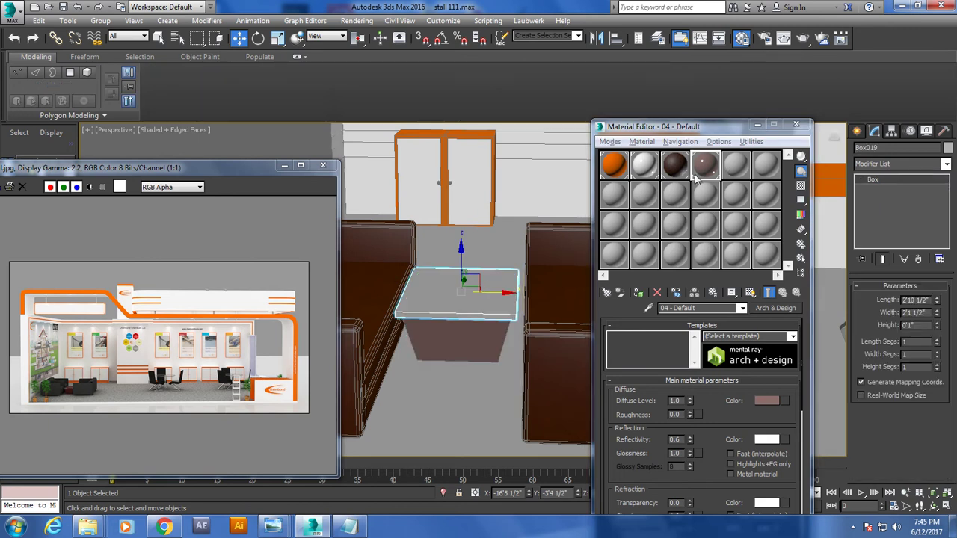
click(783, 338)
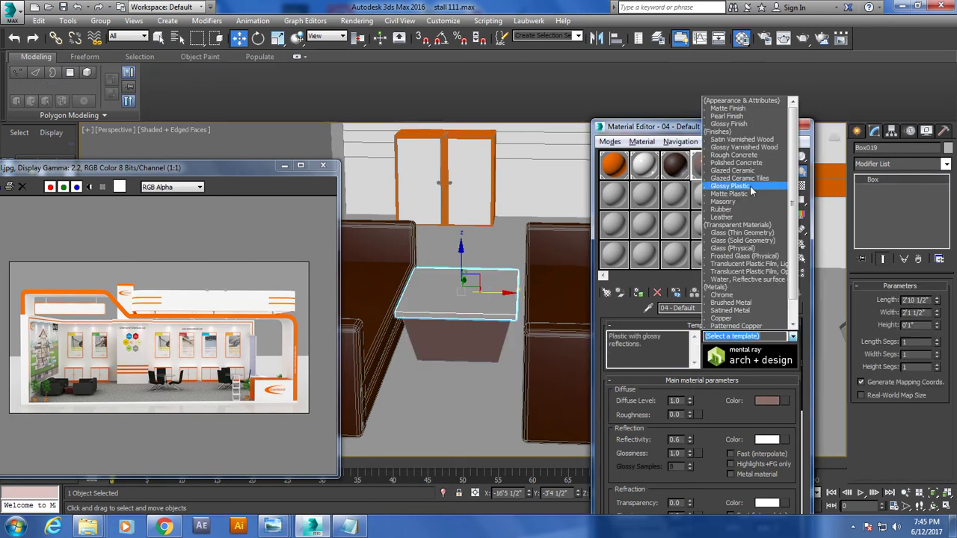
click(739, 108)
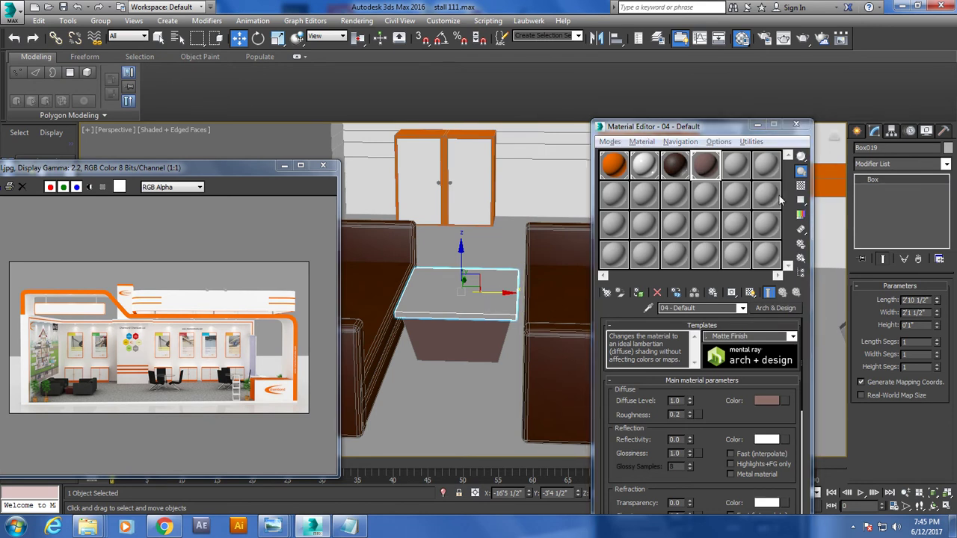
click(743, 166)
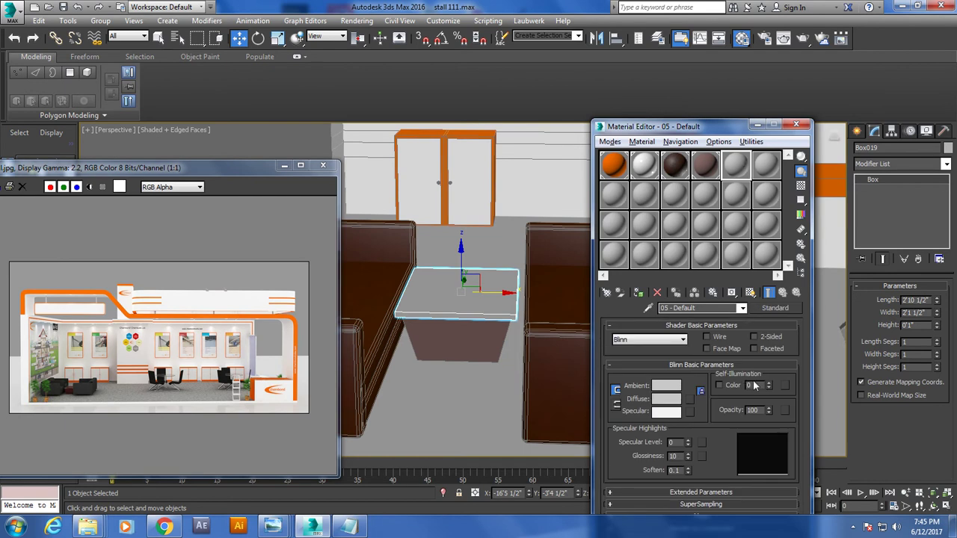
Turn slot 05 into an Arch & Design Glass (Solid Geometry) material and assign it to the table top.
click(775, 308)
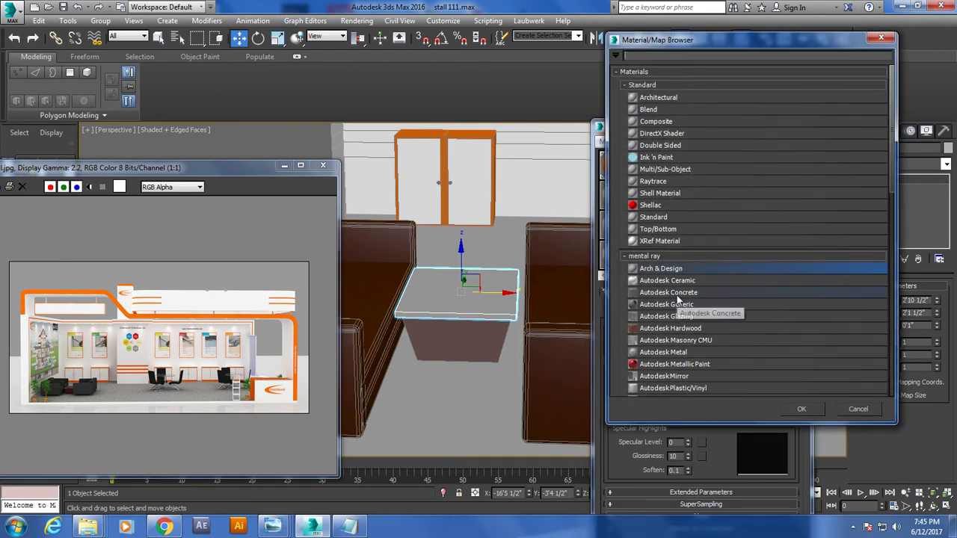
double_click(673, 270)
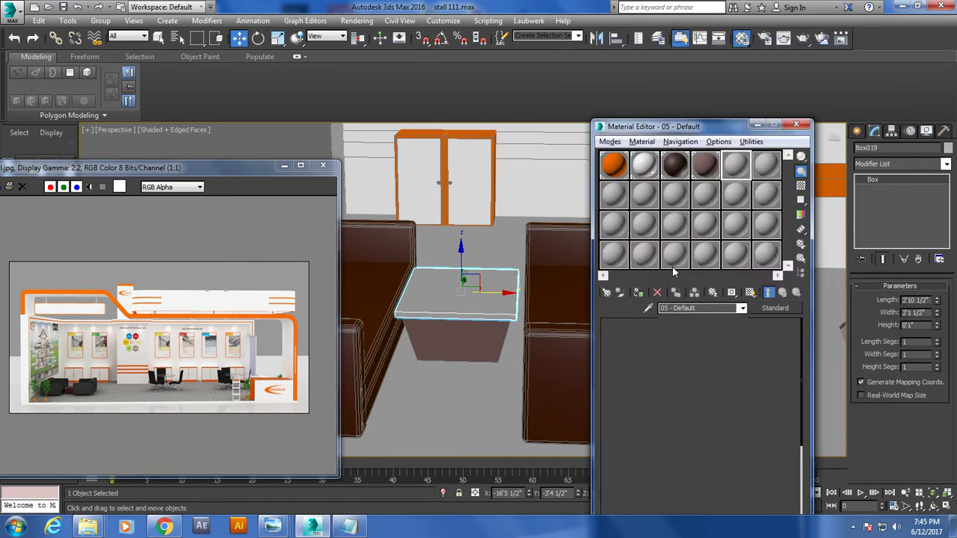
click(792, 337)
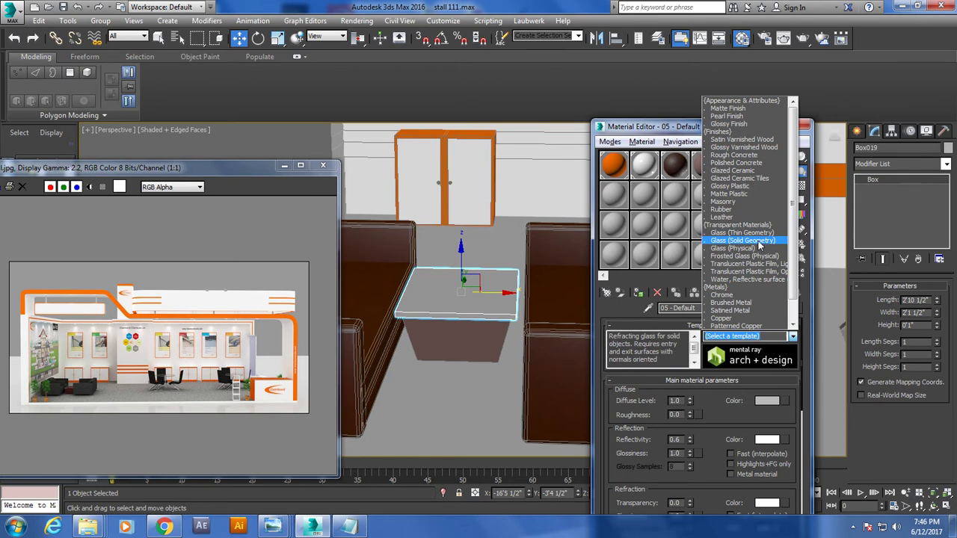
click(758, 241)
click(640, 293)
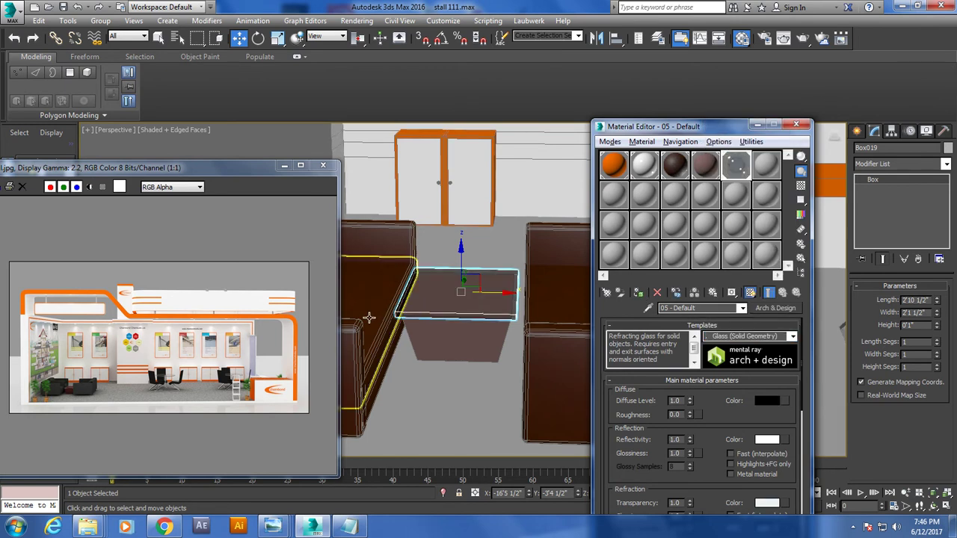
scroll(491, 331, down, 2)
scroll(486, 331, down, 3)
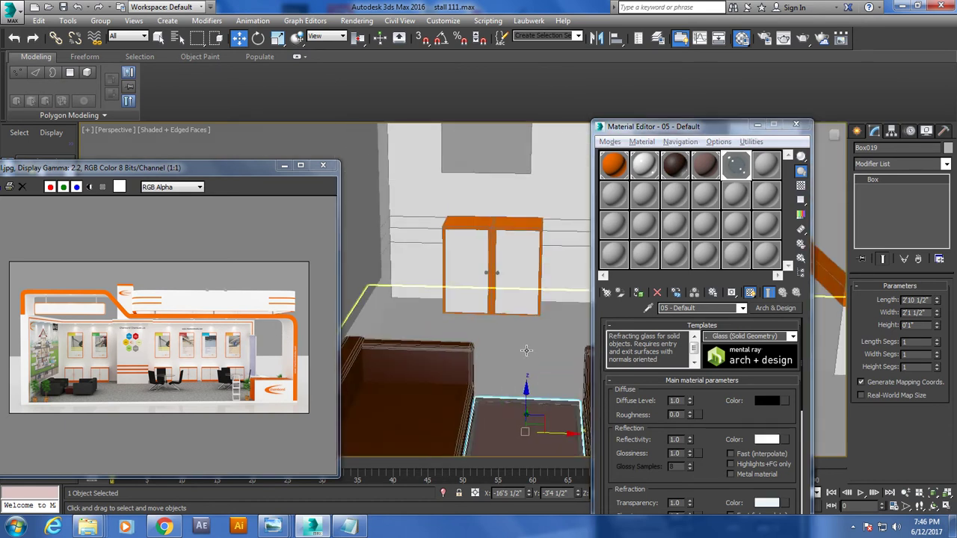
scroll(479, 331, down, 3)
scroll(477, 331, down, 2)
scroll(459, 284, up, 3)
scroll(445, 243, up, 3)
click(442, 234)
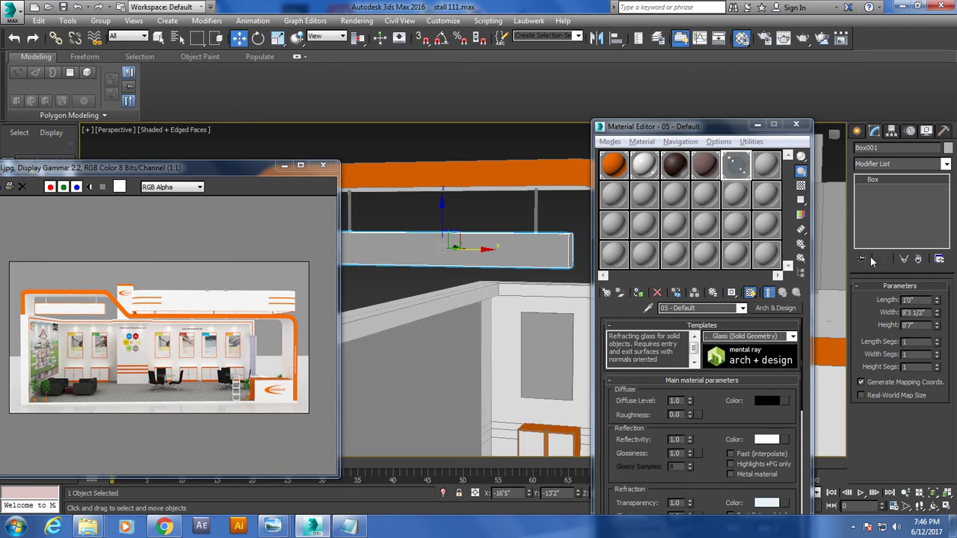
Convert the beam to editable poly, inset its front face, and apply the white reflective material there.
right_click(502, 250)
mouse_move(523, 363)
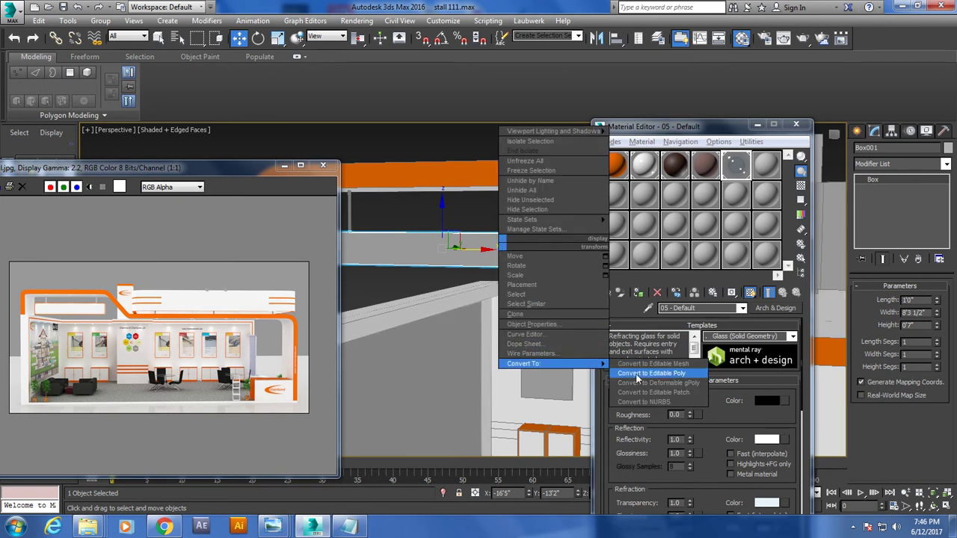
click(651, 372)
key(4)
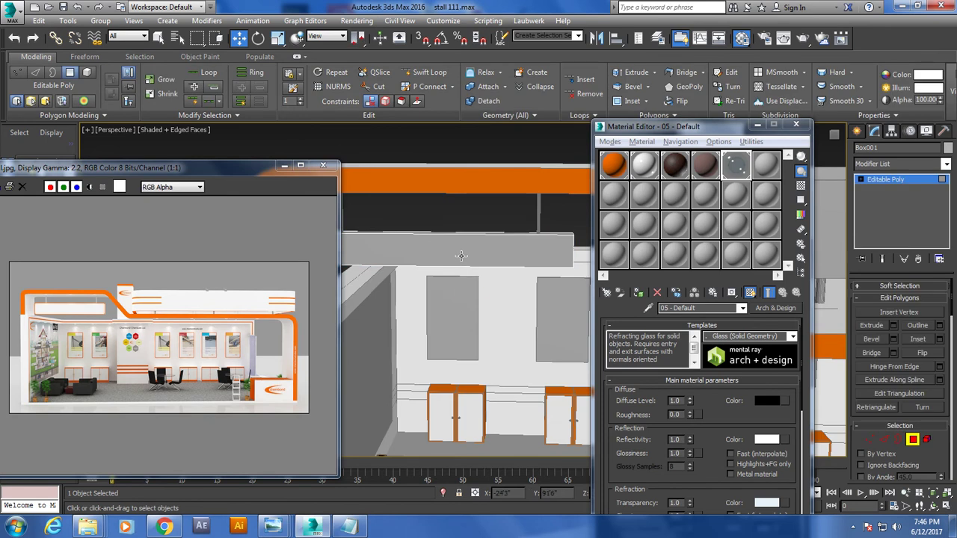
click(460, 258)
key(z)
scroll(555, 288, down, 2)
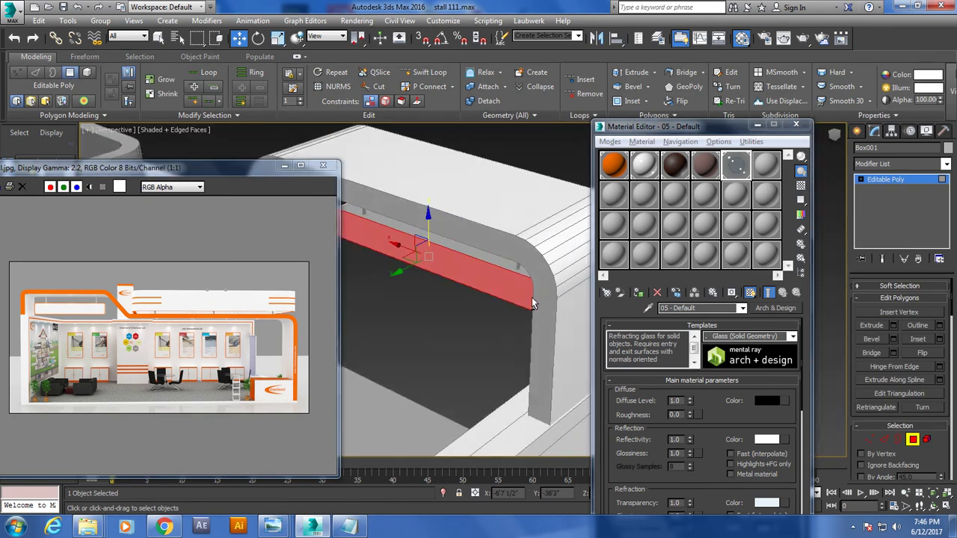
scroll(486, 277, down, 3)
mouse_move(486, 277)
middle_down()
mouse_move(465, 275)
mouse_move(473, 267)
middle_up()
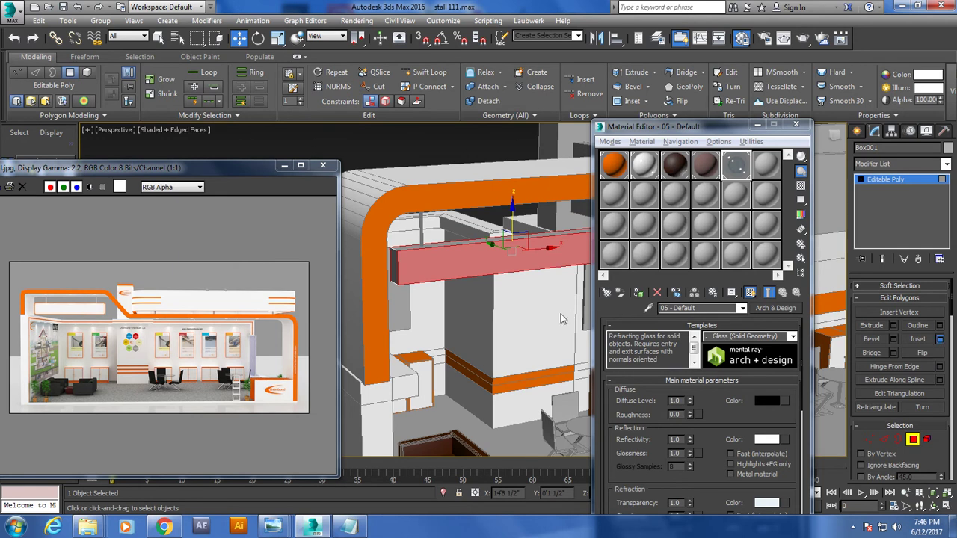
click(469, 329)
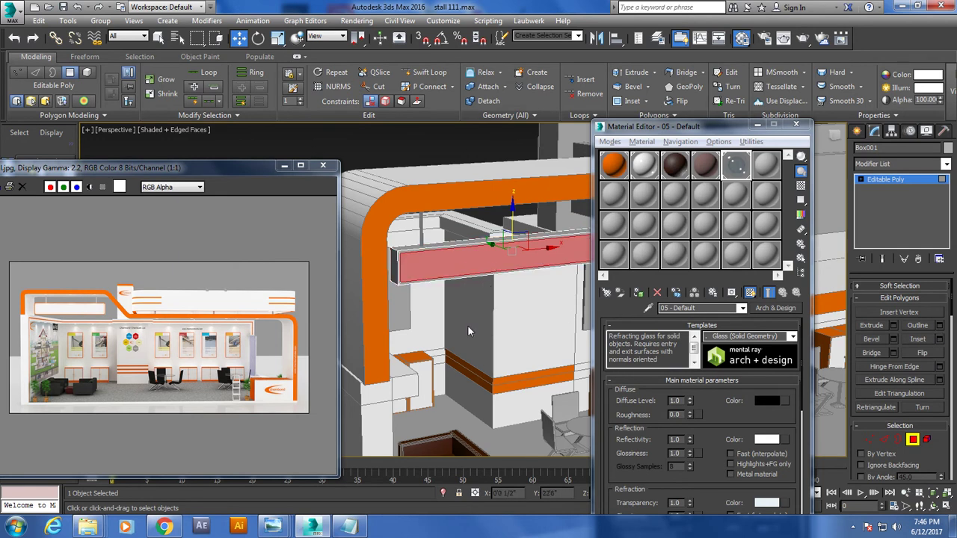
click(645, 166)
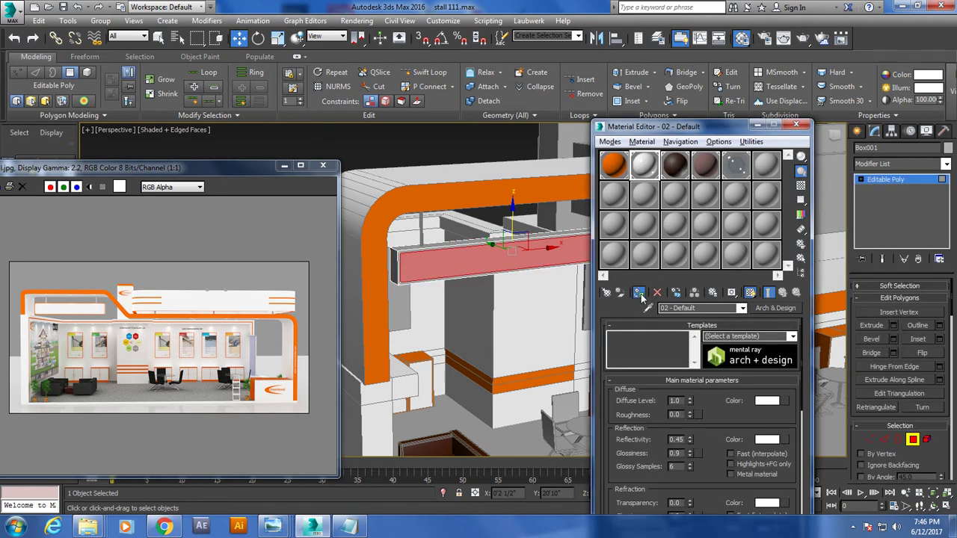
click(639, 293)
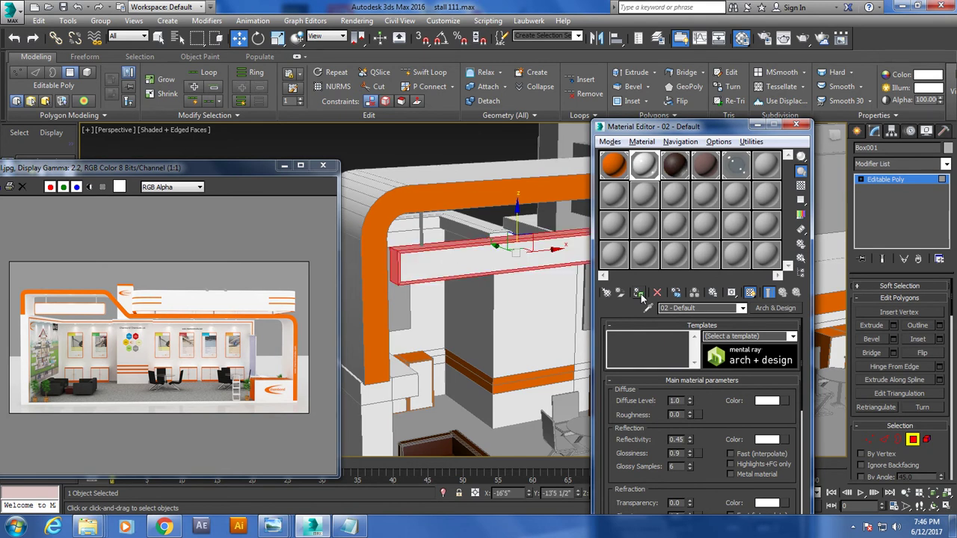
Orbit and zoom in close to the table and chairs, then select the chair beside the table.
click(615, 169)
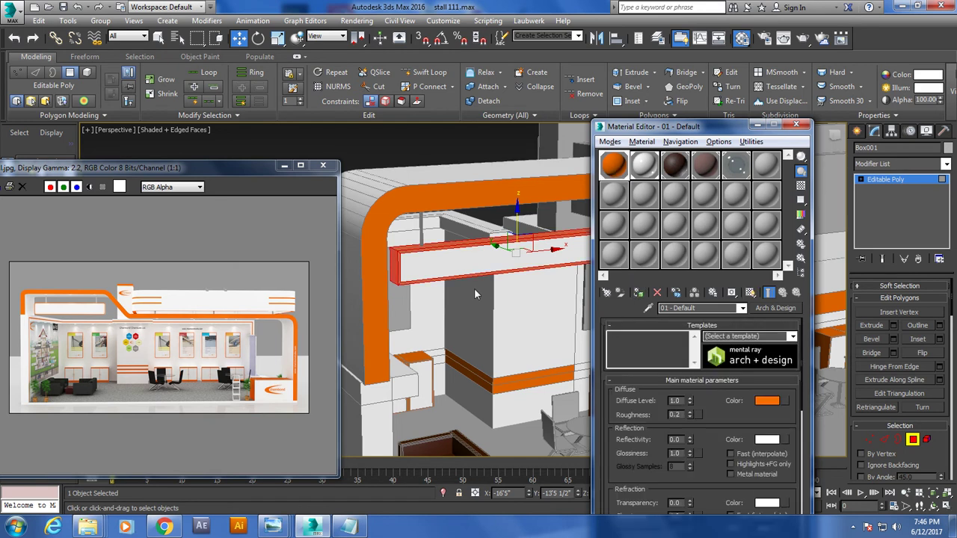
alt+middle_drag(484, 294, 437, 284)
scroll(437, 284, down, 5)
mouse_move(394, 252)
alt+middle_down()
mouse_move(518, 343)
mouse_move(487, 338)
alt+middle_up()
scroll(477, 315, up, 3)
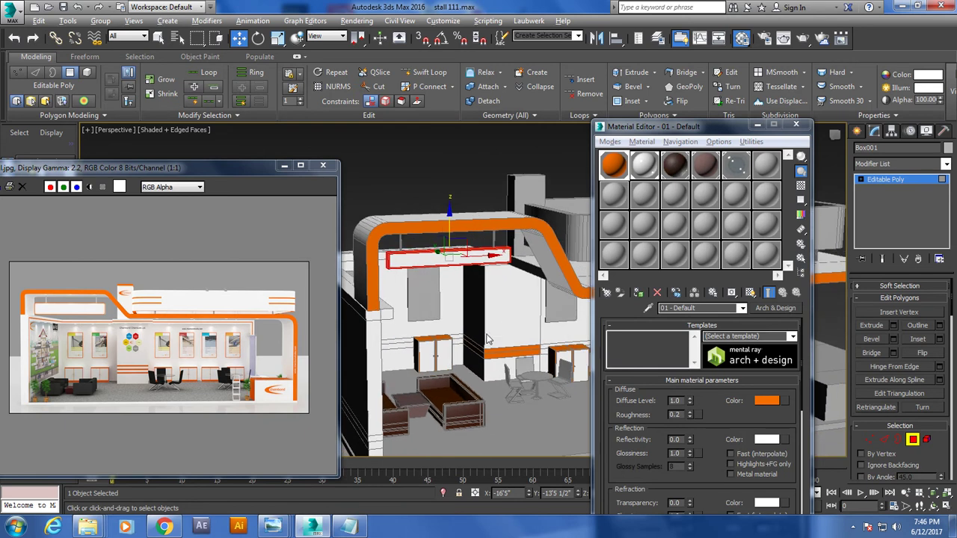
scroll(477, 344, up, 3)
scroll(449, 337, up, 3)
scroll(374, 322, up, 3)
scroll(374, 322, up, 2)
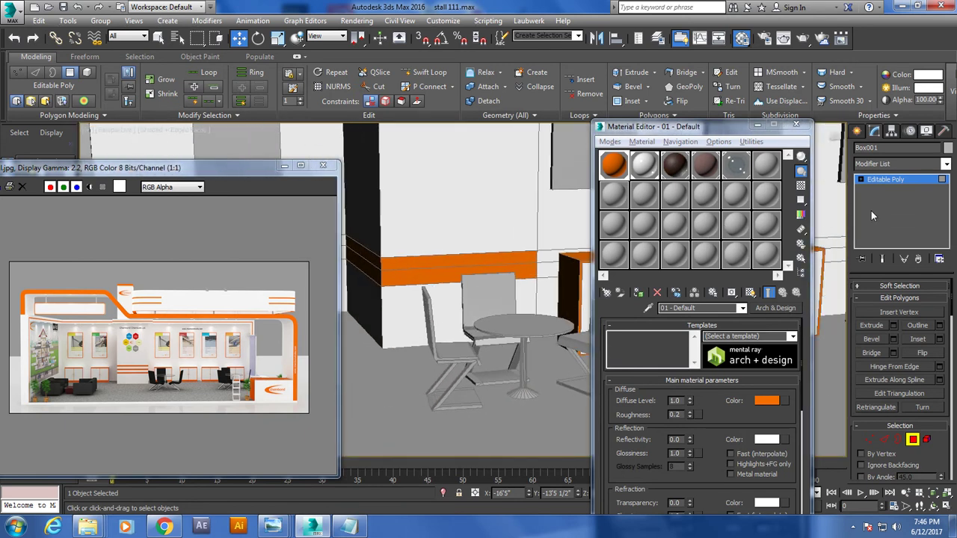
mouse_move(479, 322)
alt+middle_down()
mouse_move(523, 329)
mouse_move(538, 294)
alt+middle_up()
click(554, 322)
scroll(554, 322, up, 3)
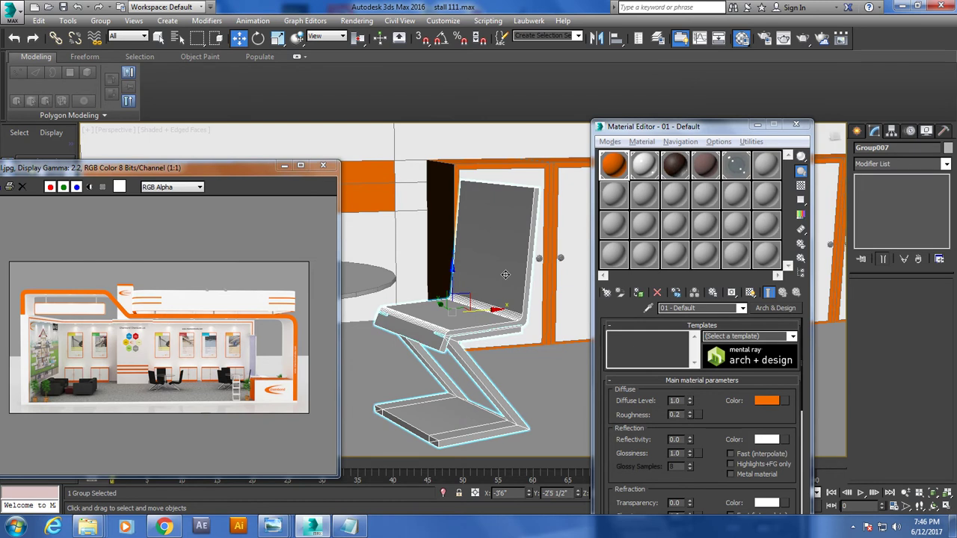
With slot 06 current, ungroup the chair and convert its seat and back to editable poly.
click(776, 172)
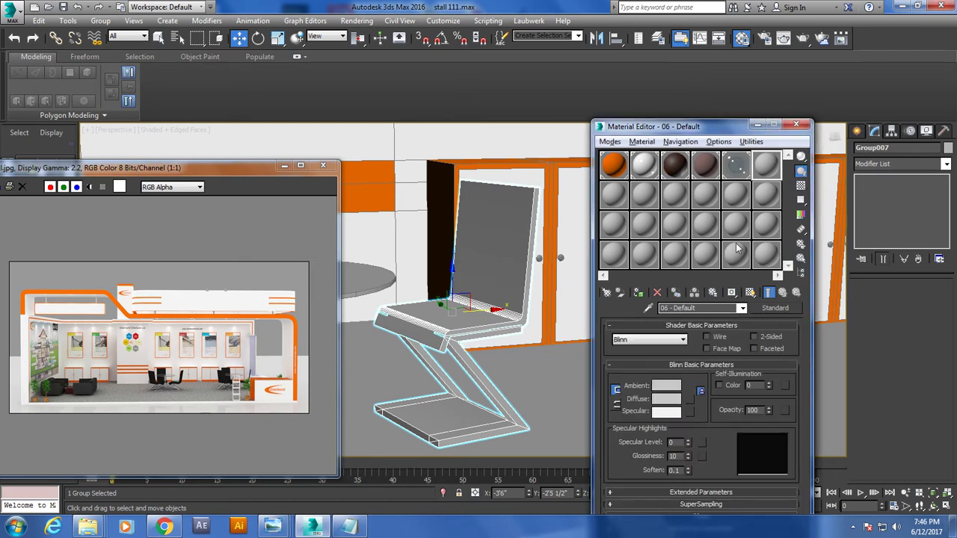
click(102, 21)
click(122, 47)
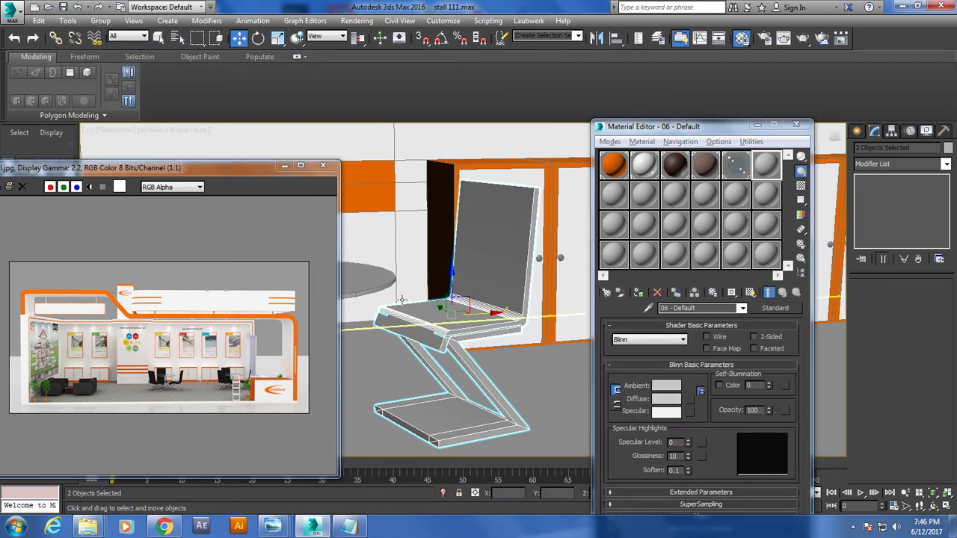
click(480, 267)
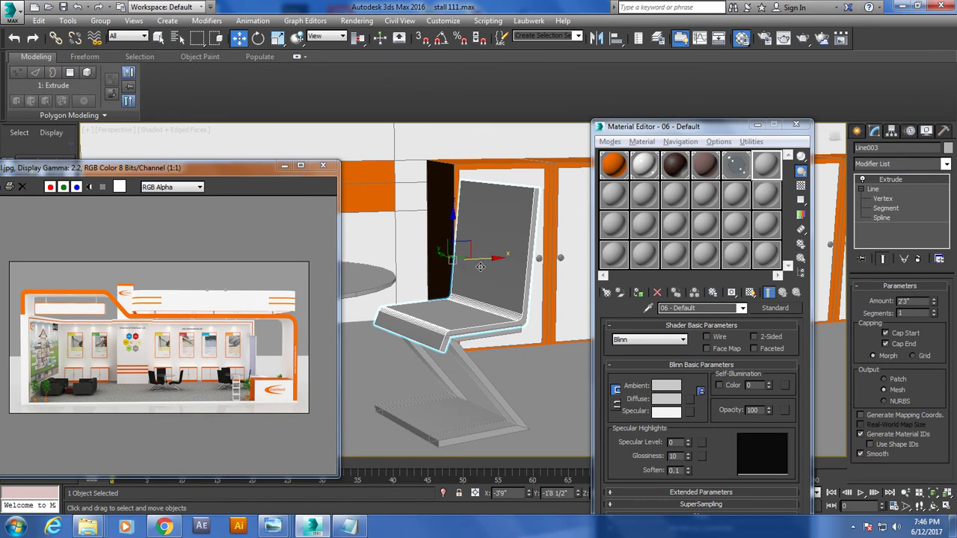
right_click(521, 237)
click(658, 366)
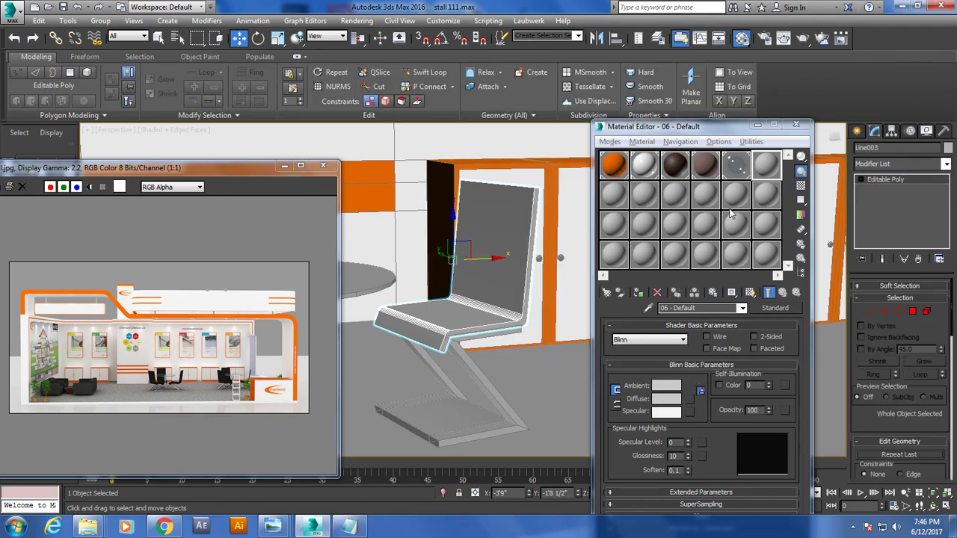
Make slot 06 an Arch & Design Leather material and clear the Noise map from its diffuse colour.
click(776, 308)
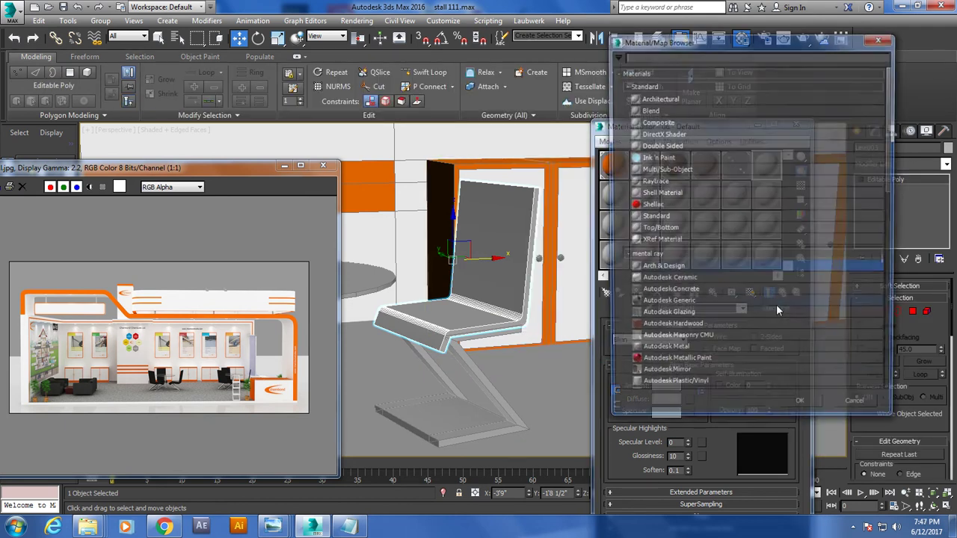
double_click(671, 269)
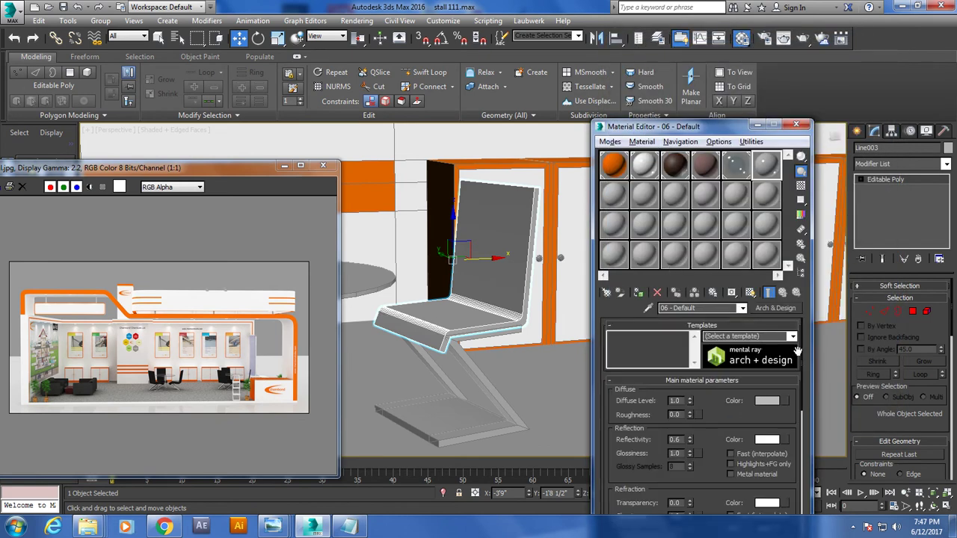
click(792, 336)
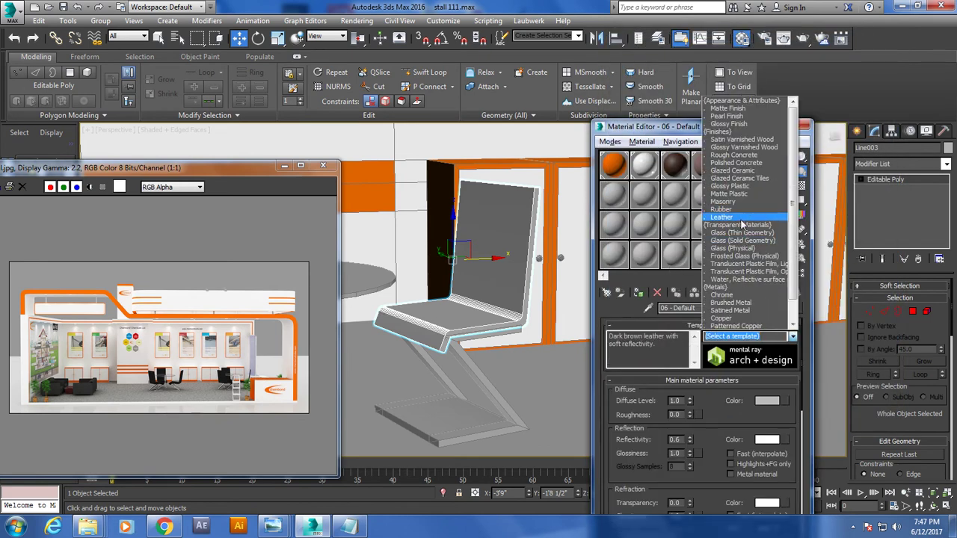
click(722, 218)
click(785, 401)
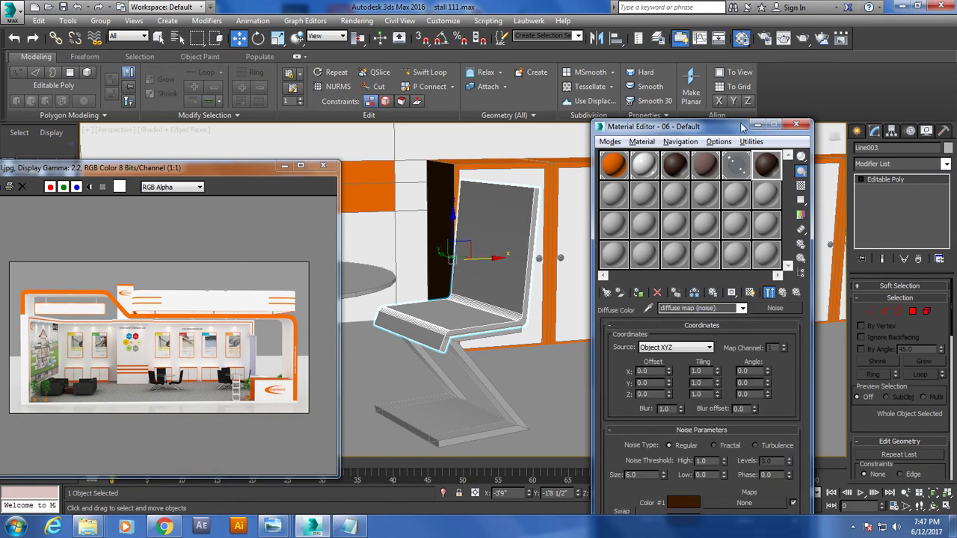
drag(742, 127, 751, 65)
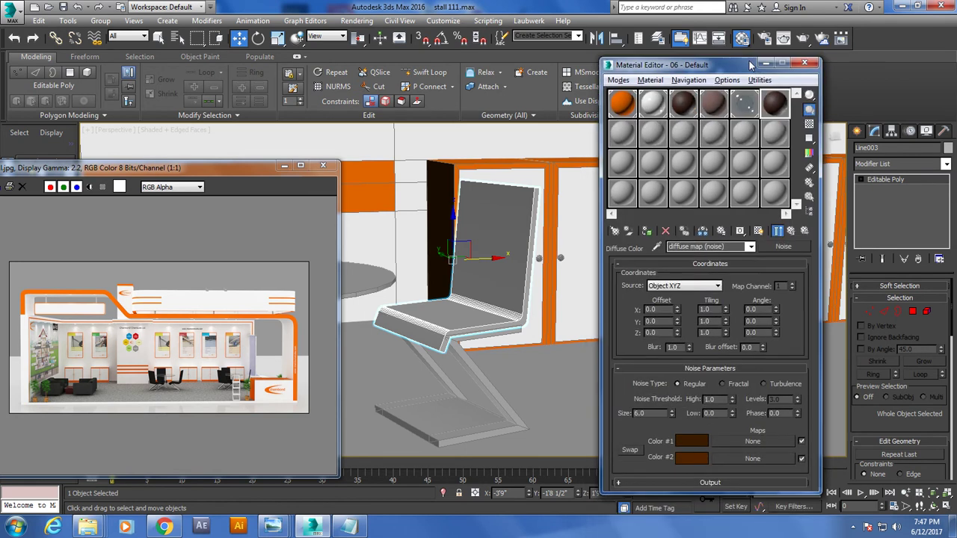
right_click(787, 248)
click(807, 281)
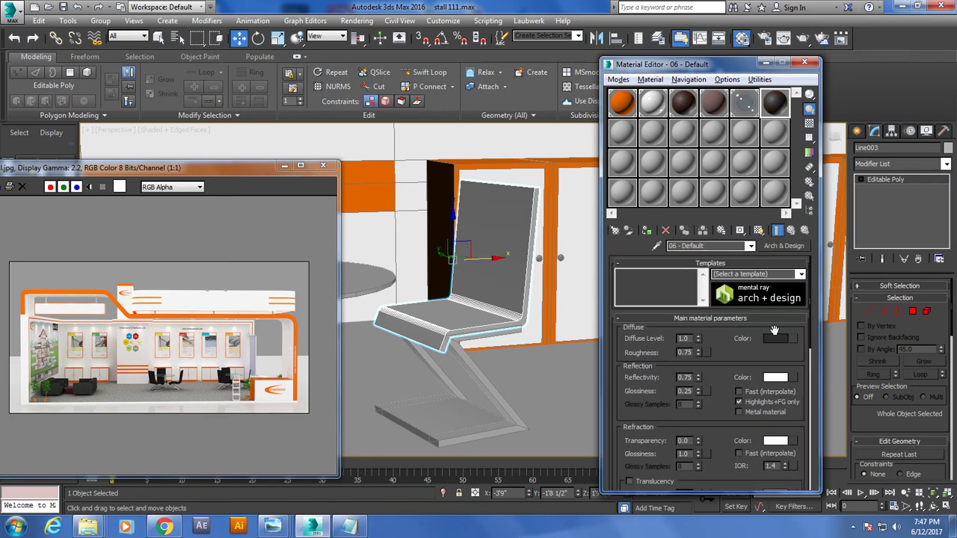
click(796, 339)
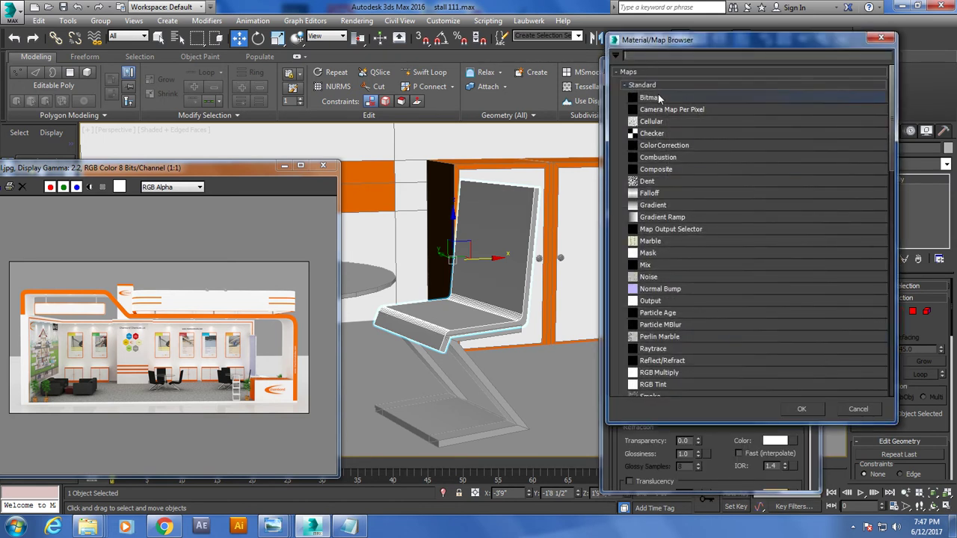
Start a Bitmap diffuse map and browse to D:\Kayo\Texture lib.
double_click(651, 98)
click(37, 193)
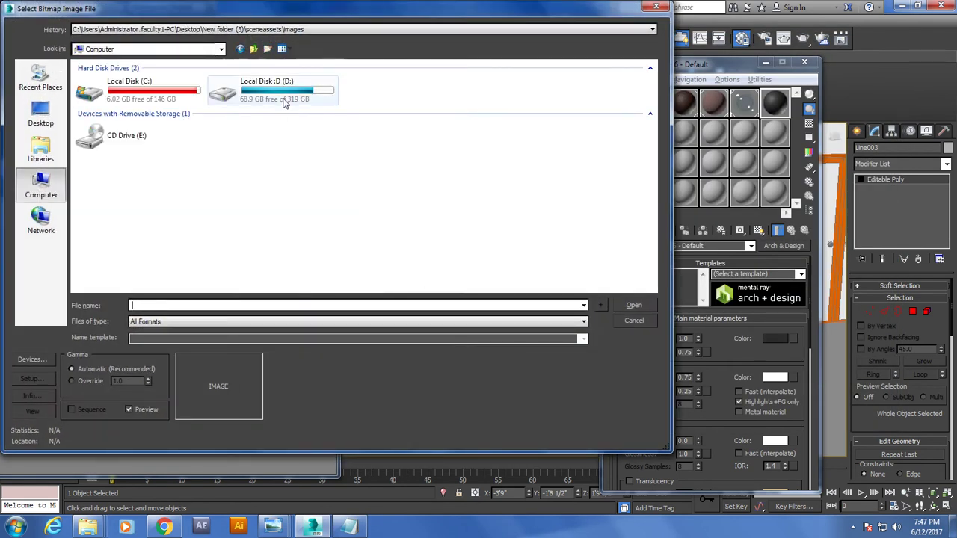
double_click(283, 102)
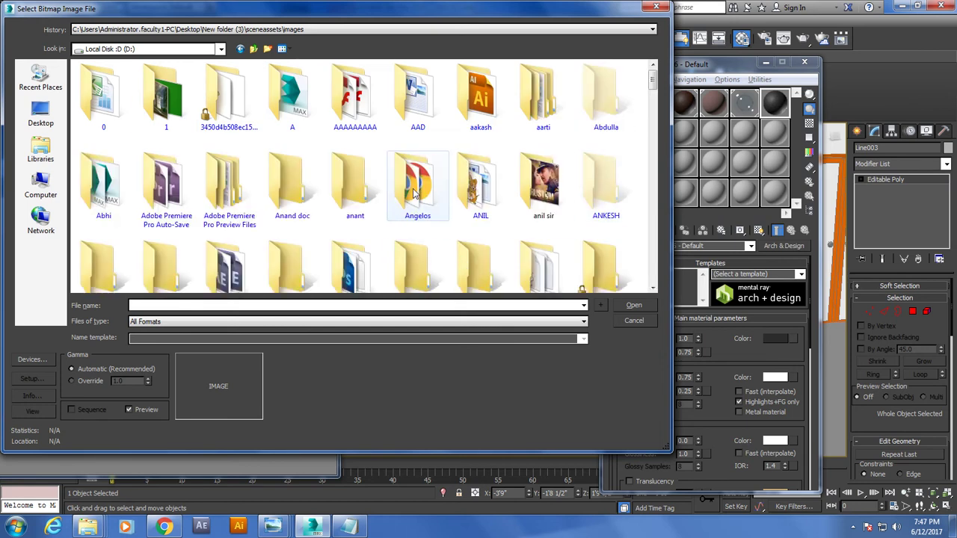
scroll(417, 192, down, 10)
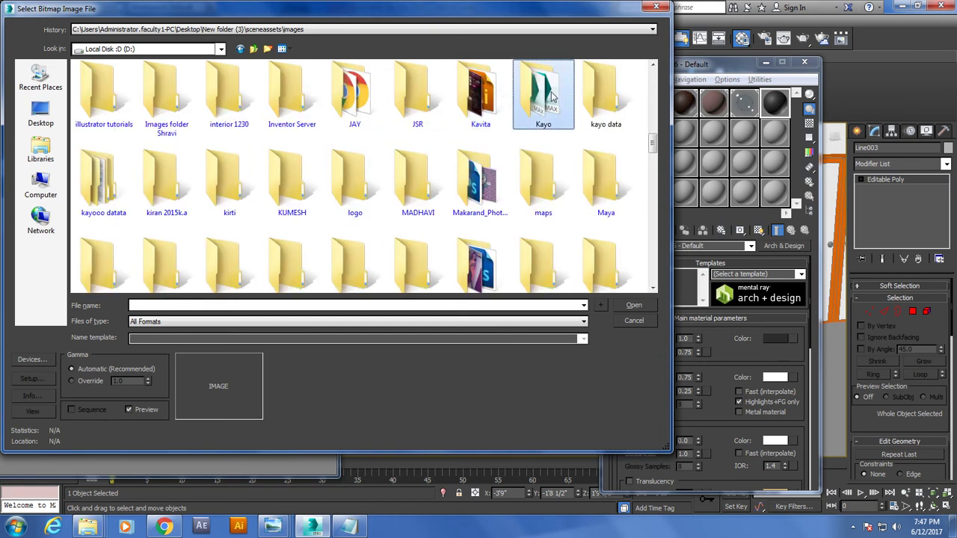
double_click(553, 95)
scroll(119, 160, down, 6)
double_click(111, 110)
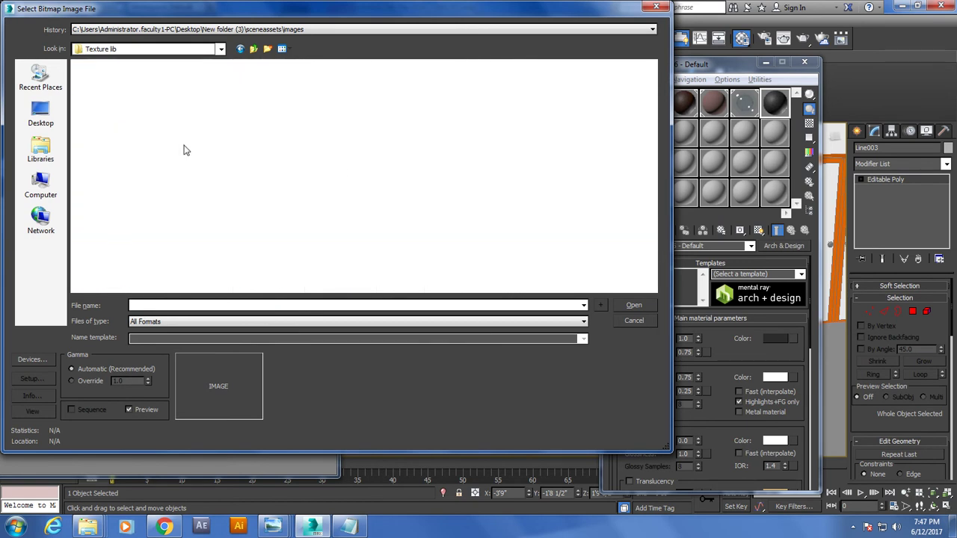
In the Leather folder, compare dark leather textures and load C-A-027.TIF.
click(316, 196)
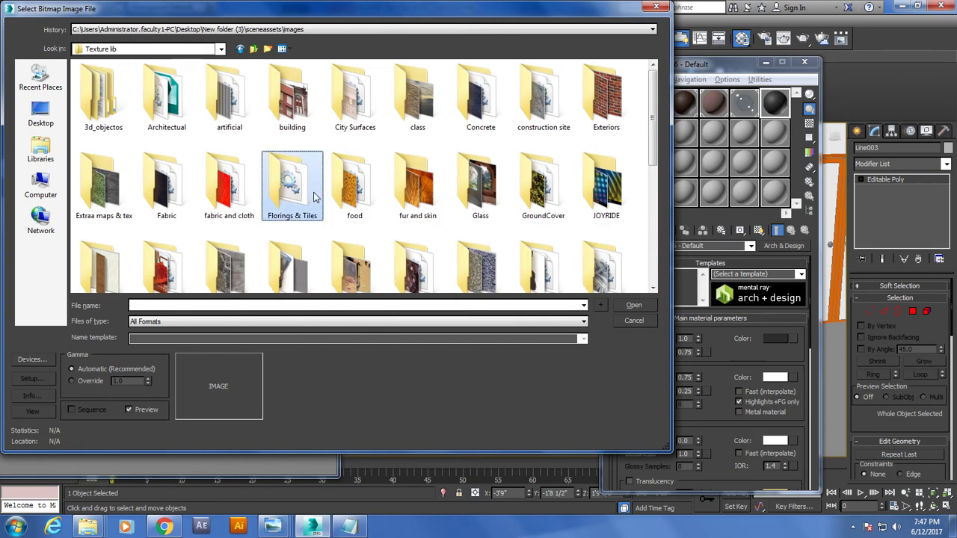
scroll(316, 195, down, 2)
double_click(96, 96)
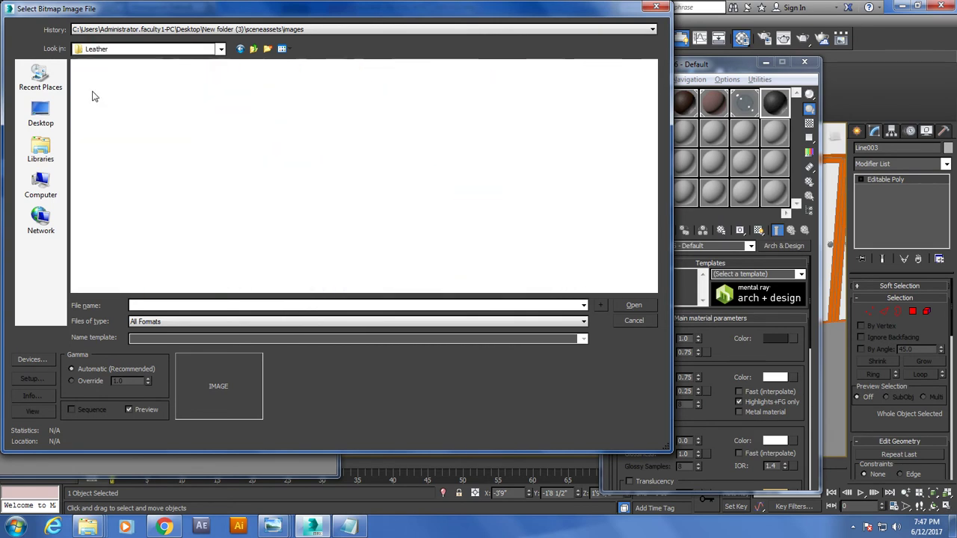
click(346, 192)
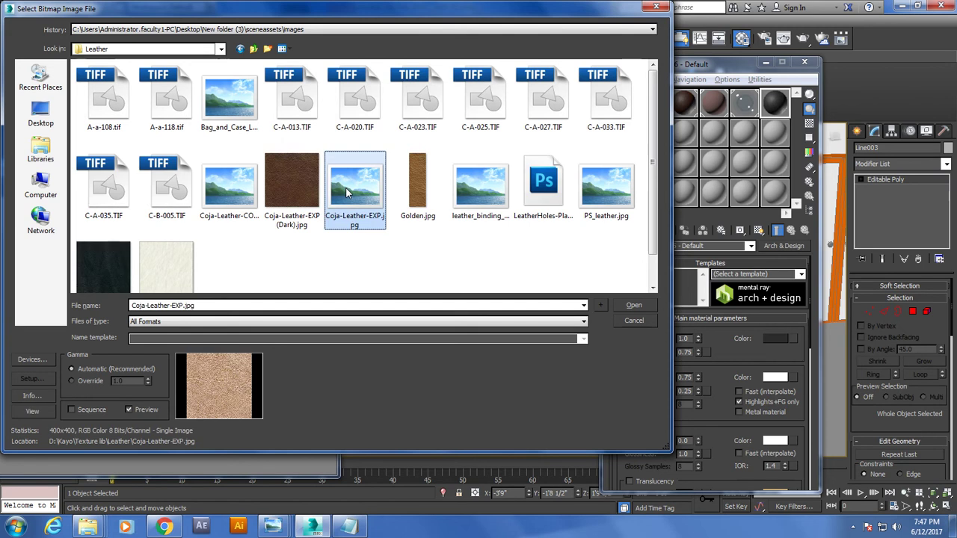
click(287, 188)
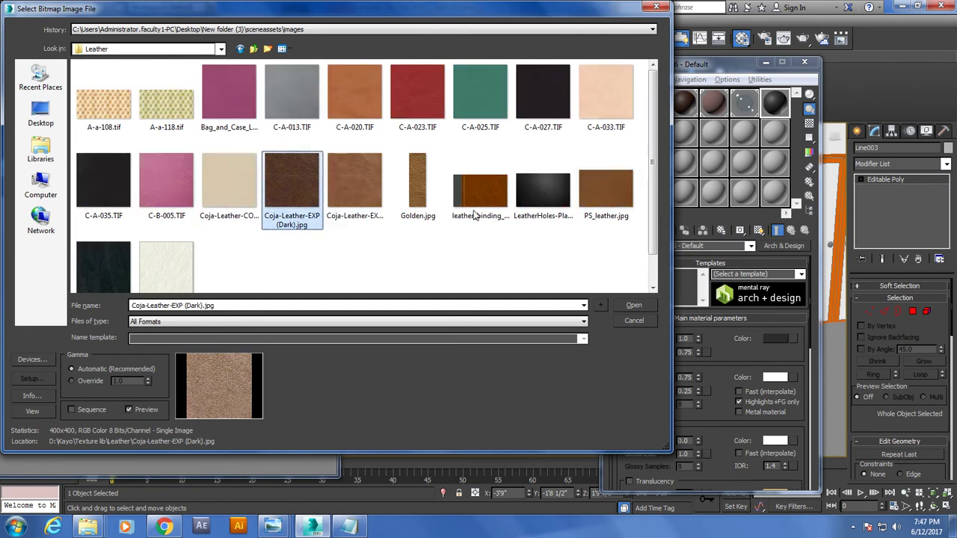
double_click(560, 75)
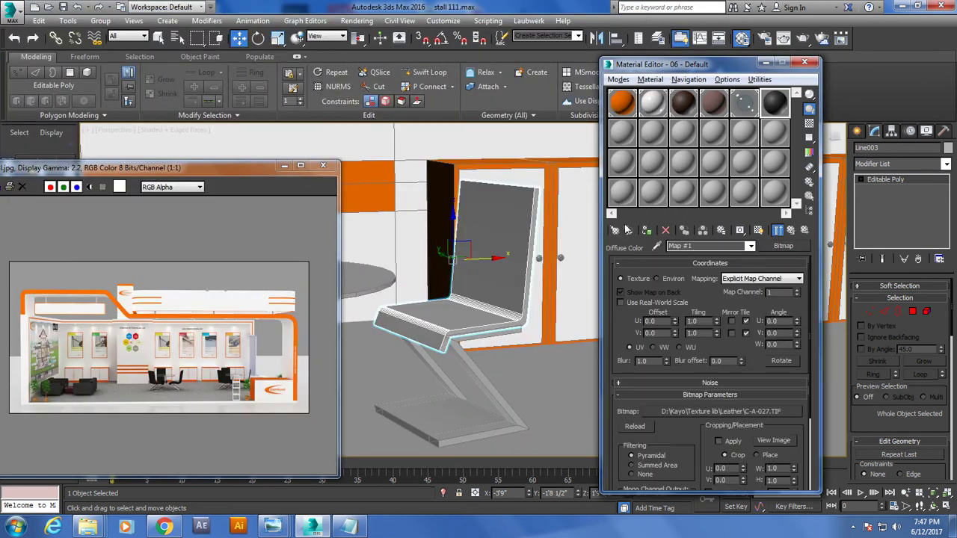
Show the leather texture in the viewport and give the chair seat a Box-mapped UVW Map.
click(758, 230)
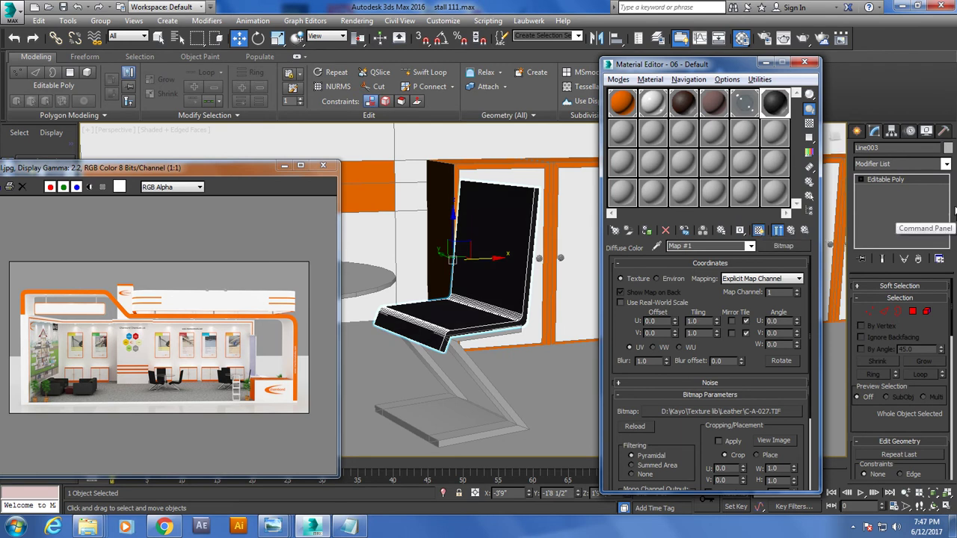
click(946, 164)
scroll(915, 240, down, 5)
key(u)
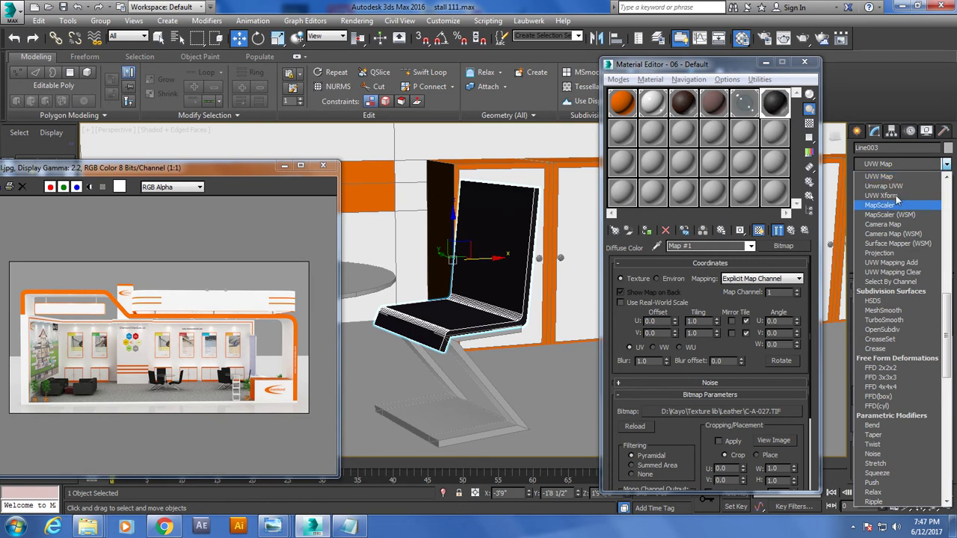
click(891, 177)
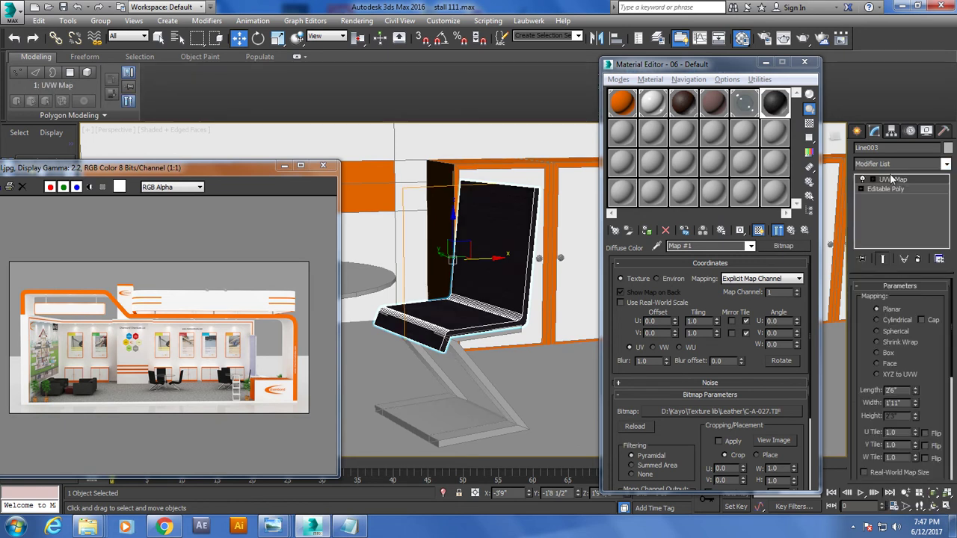
click(889, 357)
scroll(468, 263, down, 5)
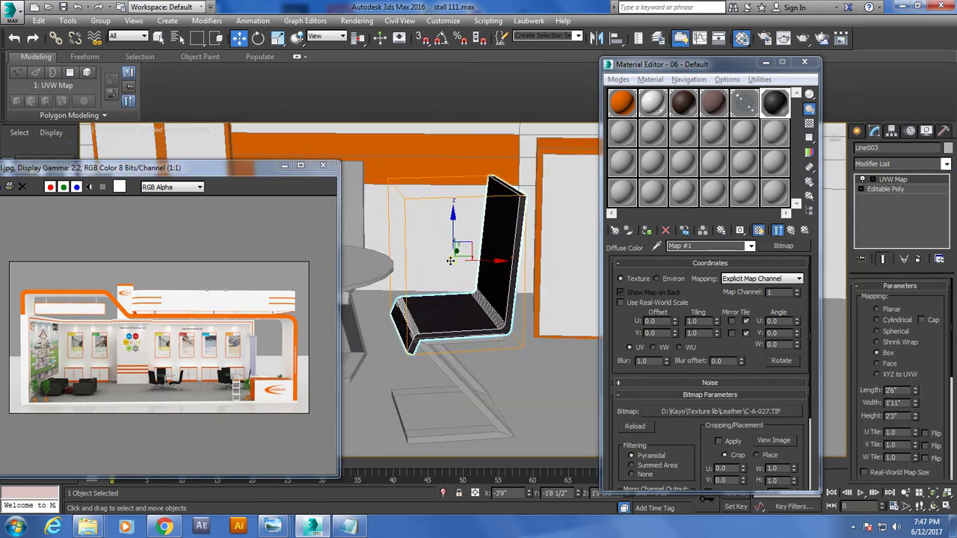
scroll(471, 264, down, 5)
scroll(477, 267, up, 5)
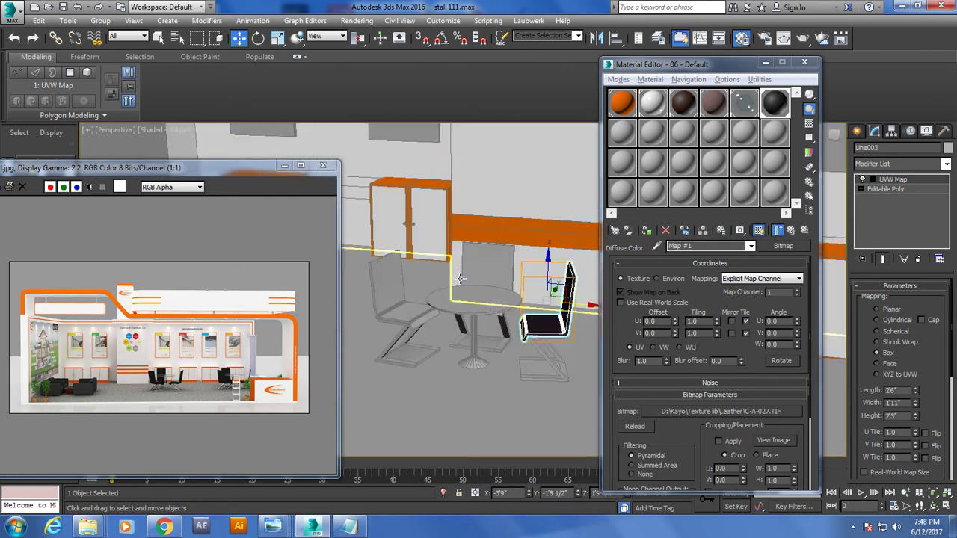
scroll(482, 267, up, 3)
Select the chair group at the table and save the stall 111.max scene.
click(488, 269)
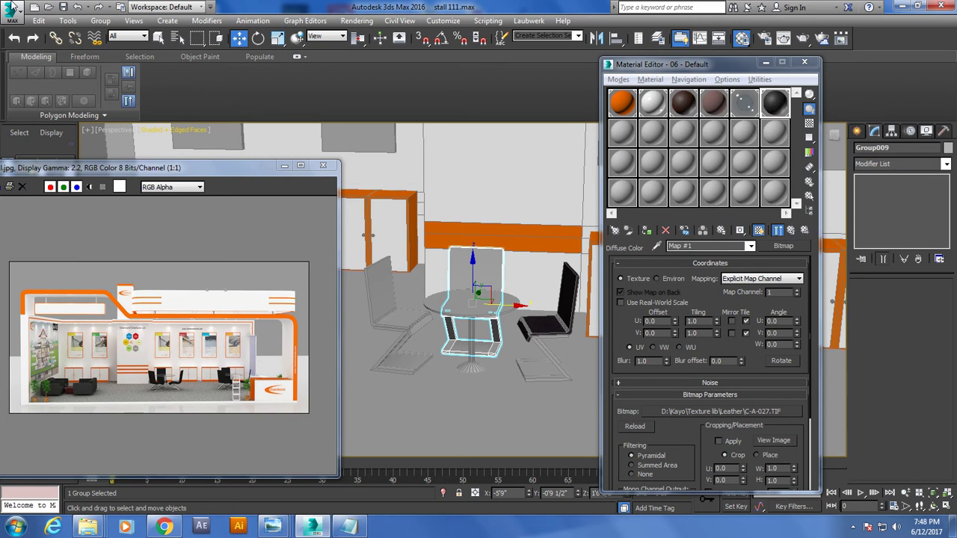
click(12, 6)
click(12, 6)
click(12, 6)
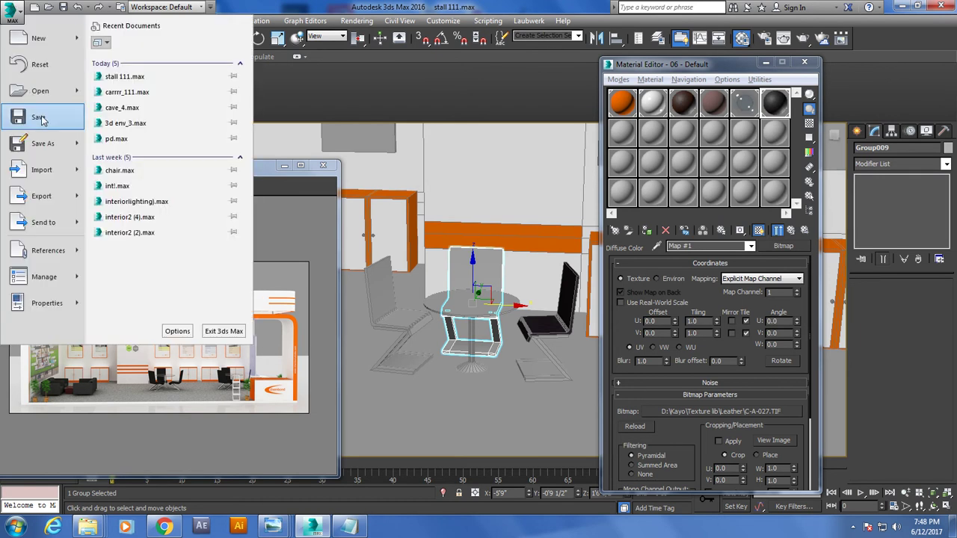
click(42, 123)
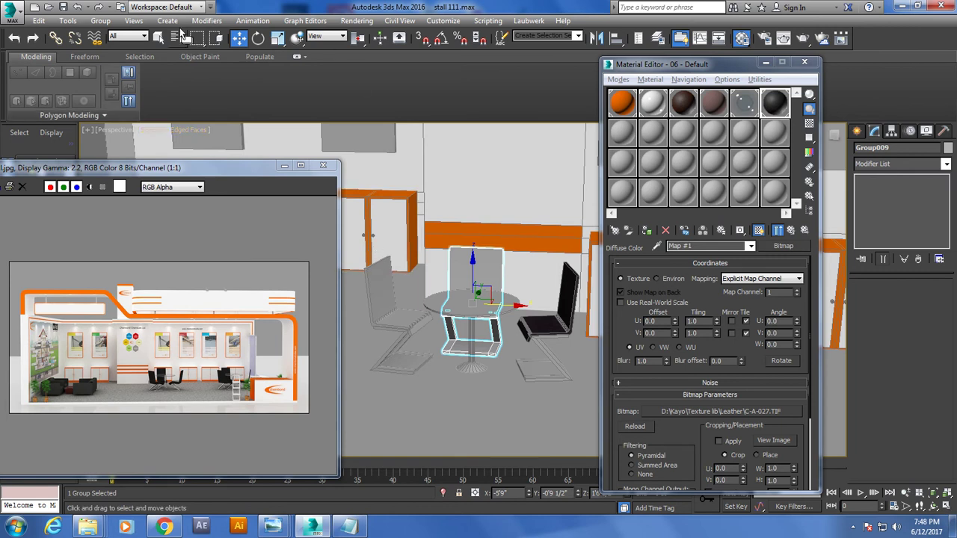
Ungroup the chair and assign the dark leather material to the middle chair's backrest.
click(101, 20)
click(112, 47)
click(495, 218)
click(647, 231)
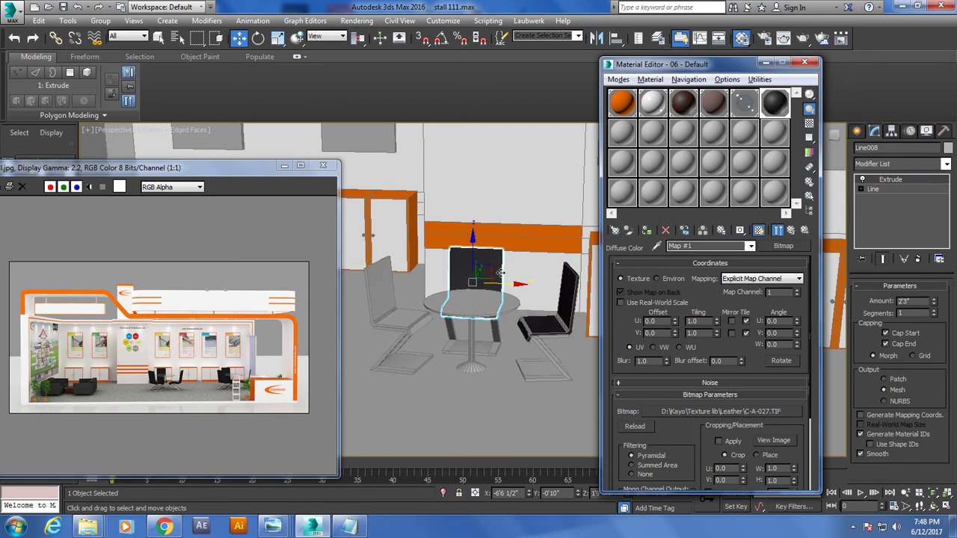
Convert the middle chair's backrest to Editable Poly and add a UVW Map modifier.
right_click(499, 257)
click(669, 385)
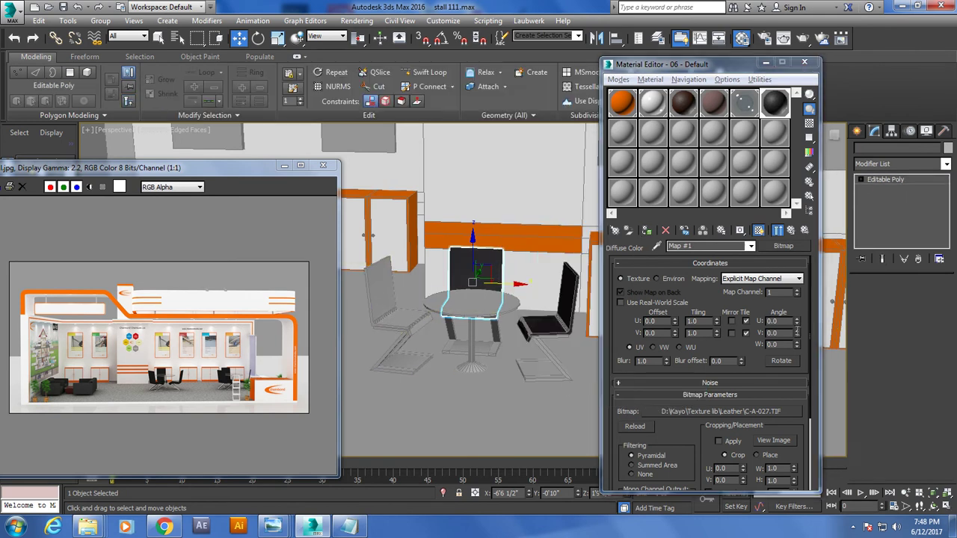
click(945, 164)
text(uvw)
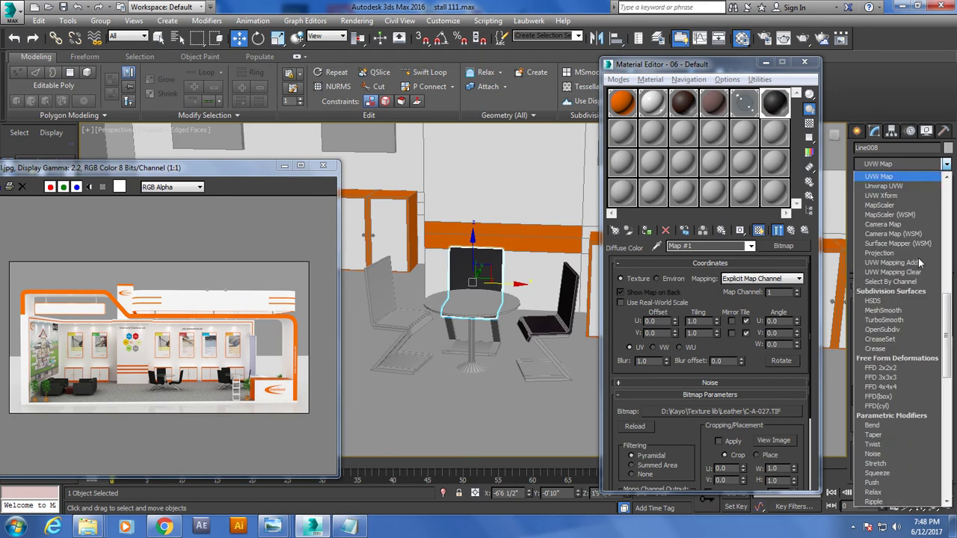
click(879, 176)
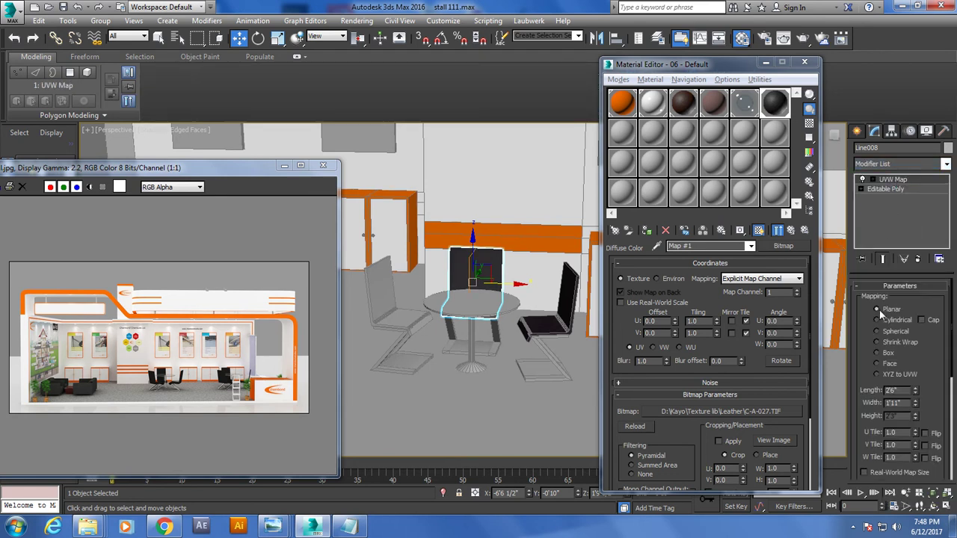
Ungroup the left chair and convert its backrest, Line006, to Editable Poly.
click(385, 291)
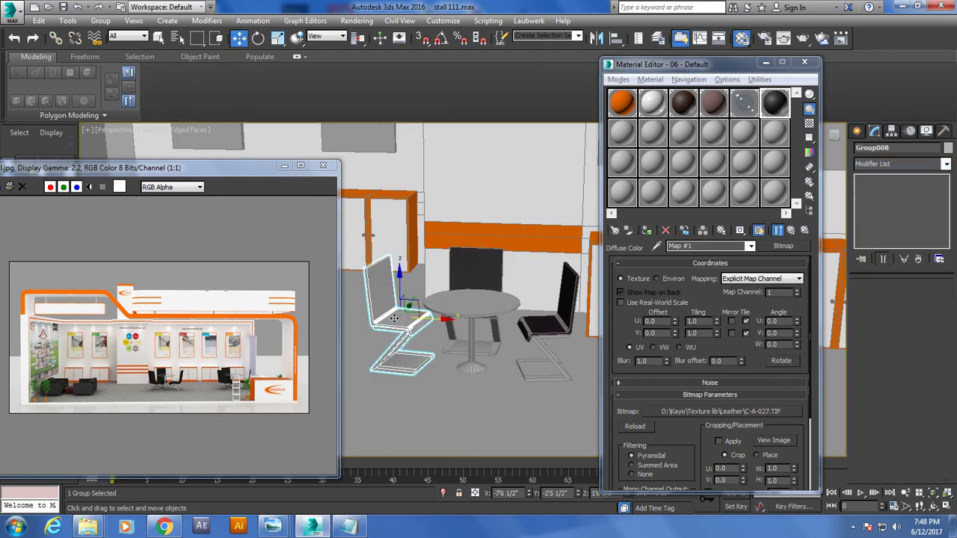
click(102, 20)
click(120, 59)
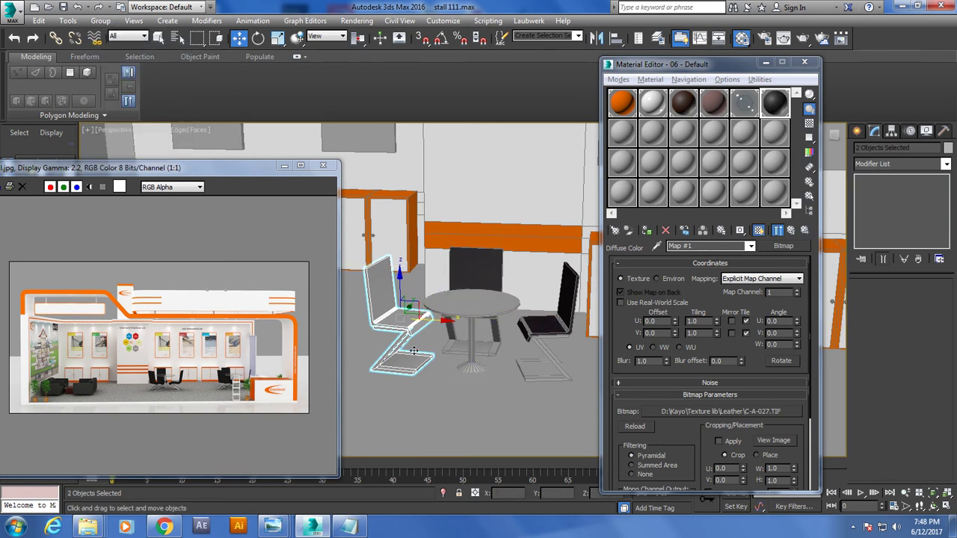
click(414, 351)
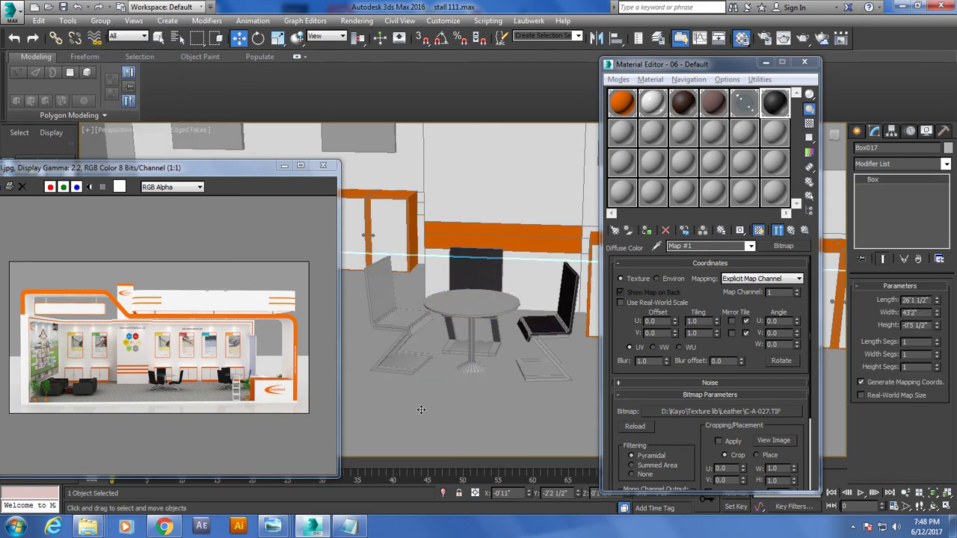
click(385, 303)
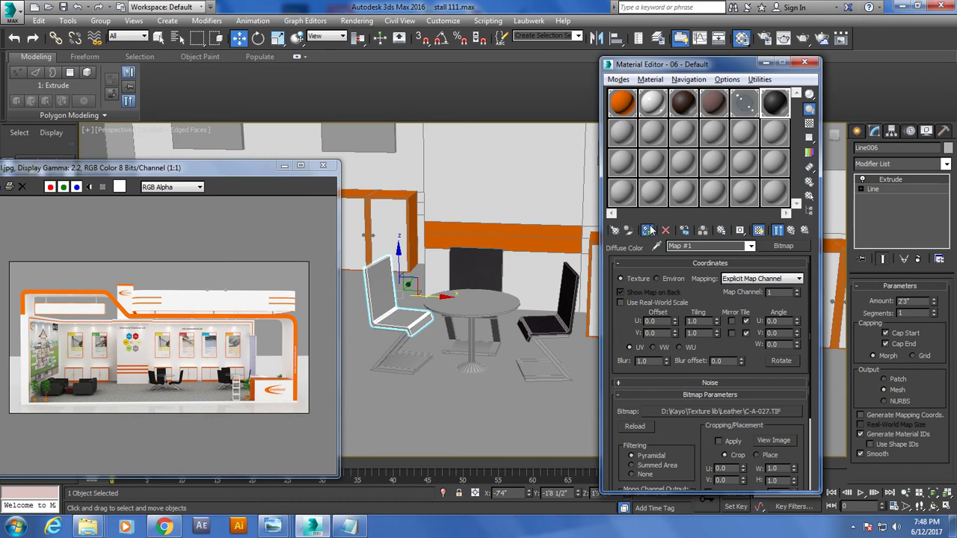
right_click(380, 286)
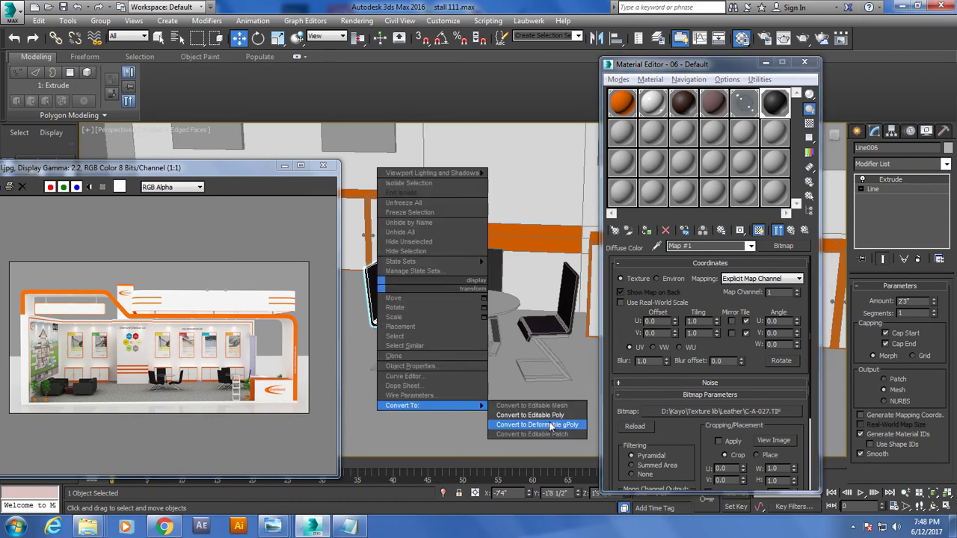
click(530, 425)
Add a Box-mapped UVW Map to the left backrest, then select the left chair's base.
click(946, 164)
scroll(917, 266, down, 5)
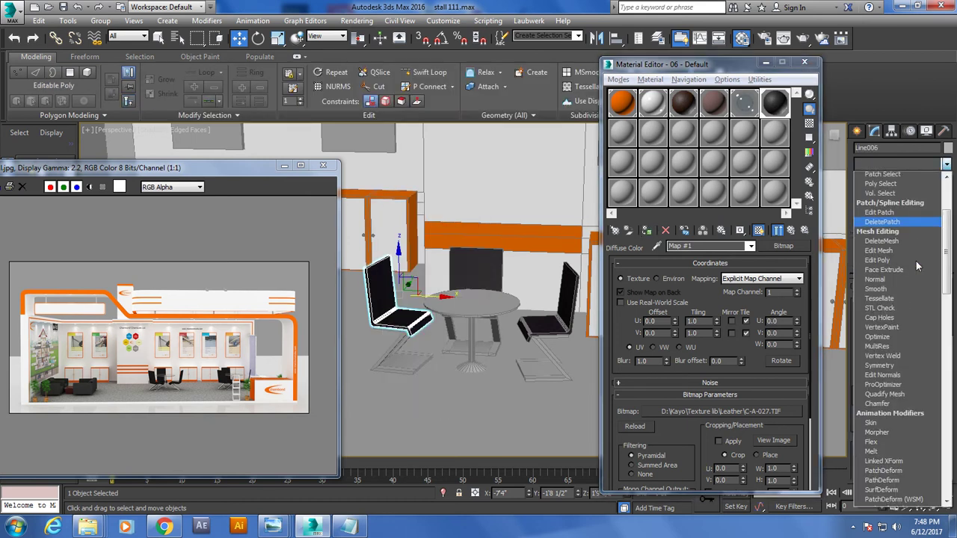
scroll(913, 254, down, 15)
click(887, 177)
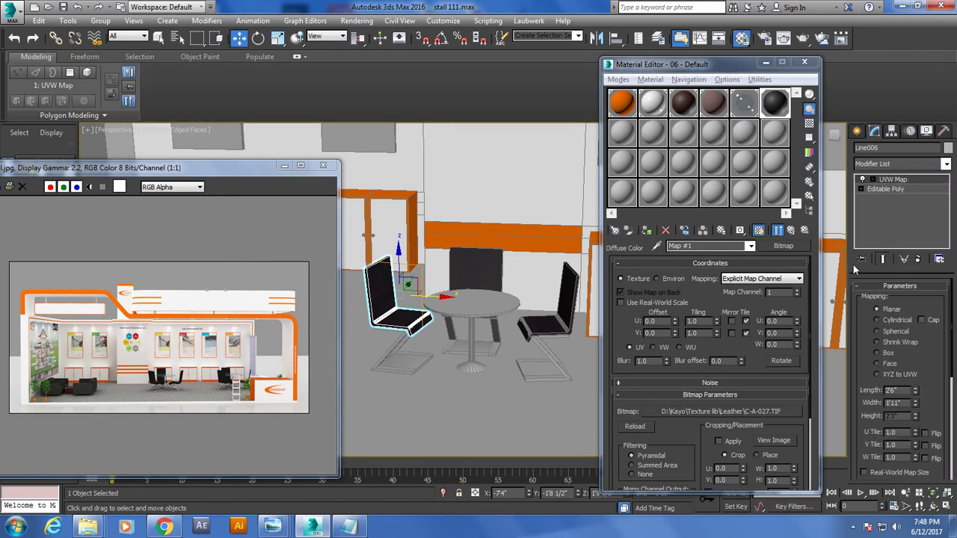
click(877, 353)
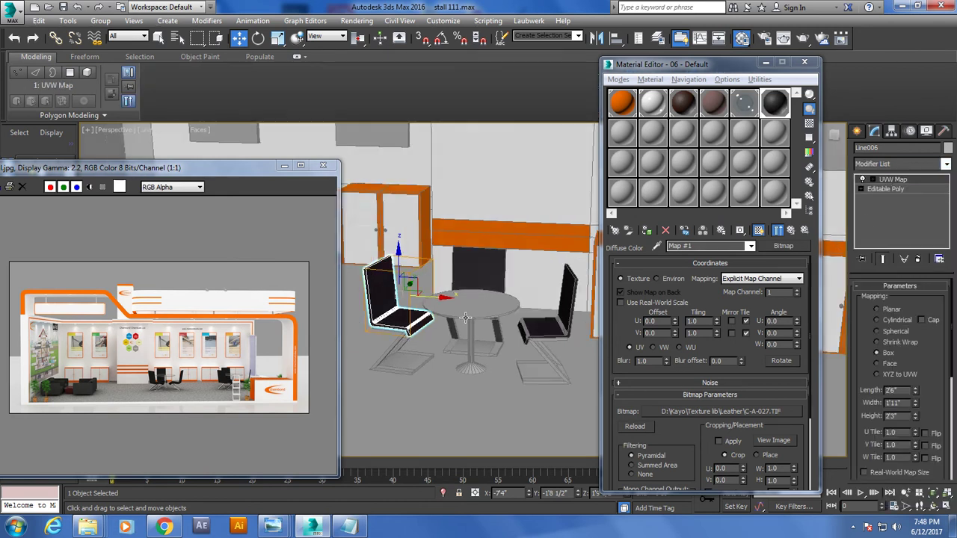
middle_drag(426, 326, 489, 277)
scroll(490, 276, up, 5)
click(407, 320)
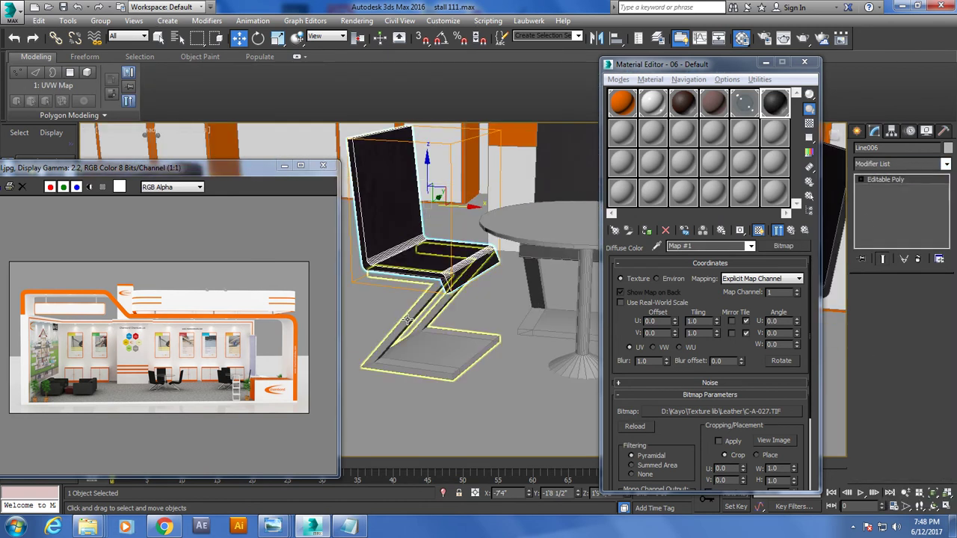
Create a Brushed Metal Arch & Design material in an empty slot and assign it to the left chair base.
click(624, 137)
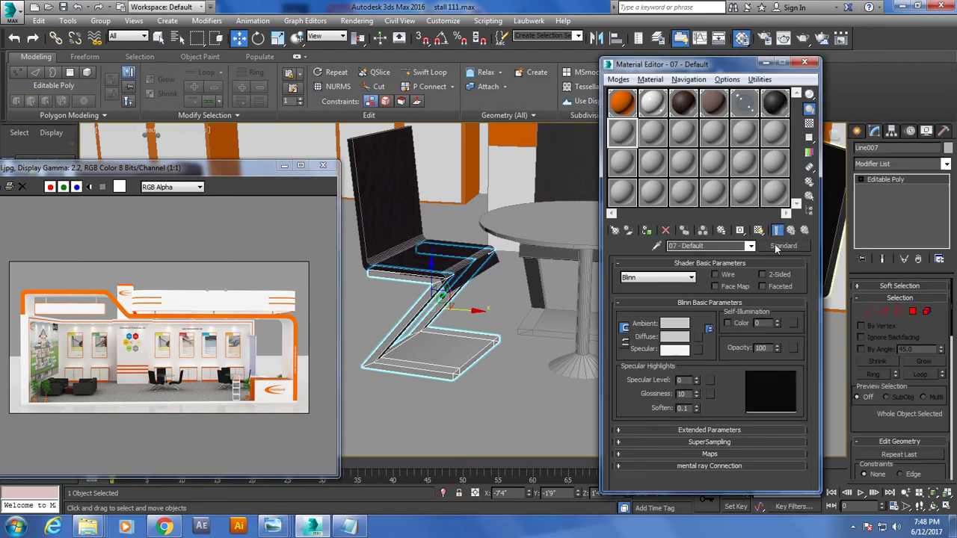
click(781, 246)
double_click(672, 270)
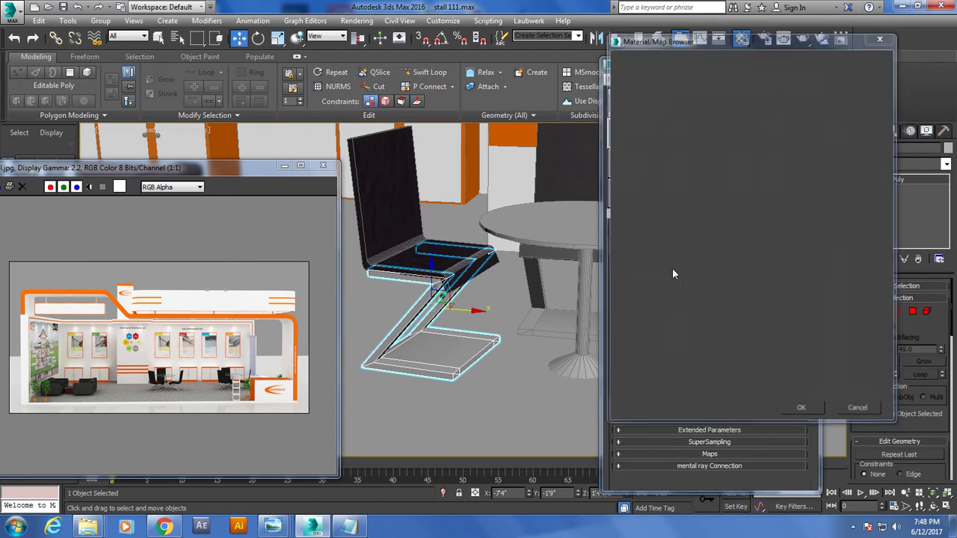
click(800, 274)
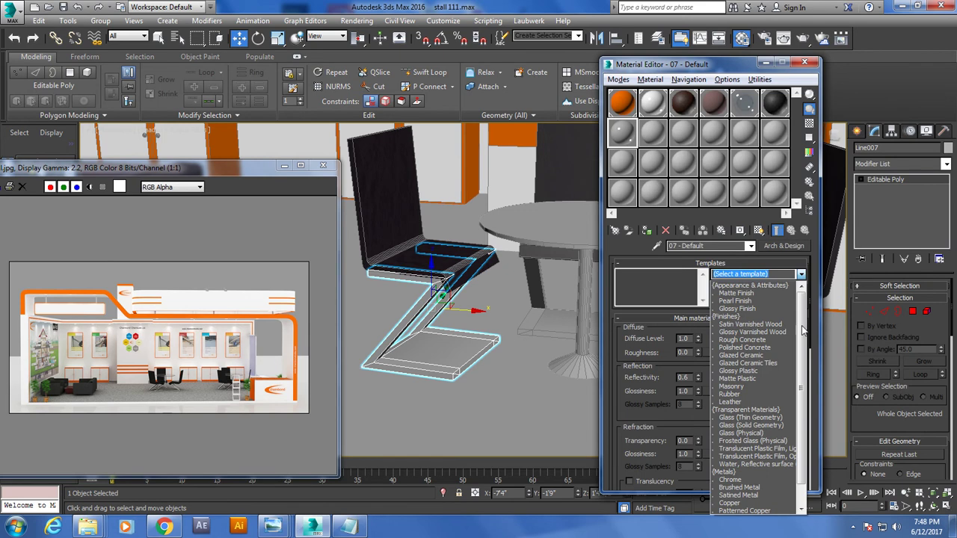
click(752, 490)
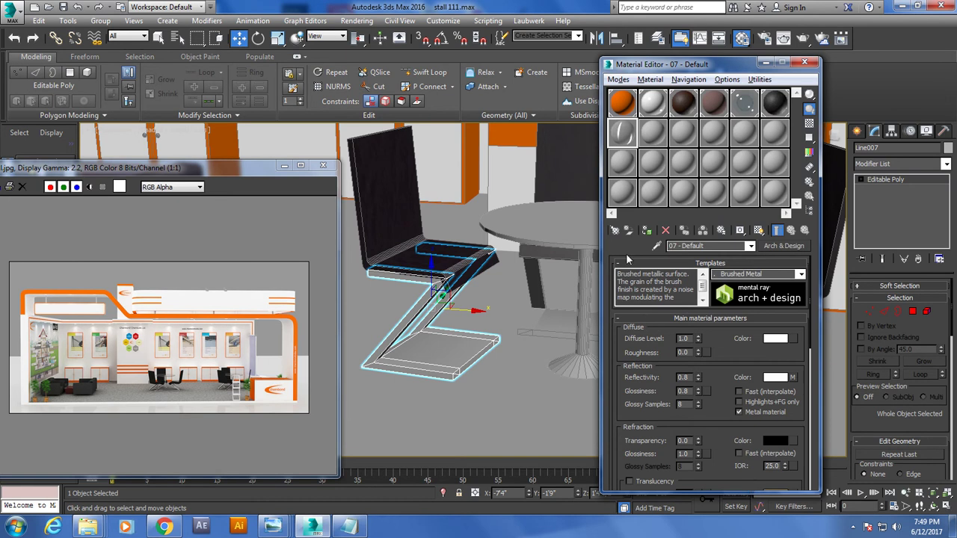
click(647, 230)
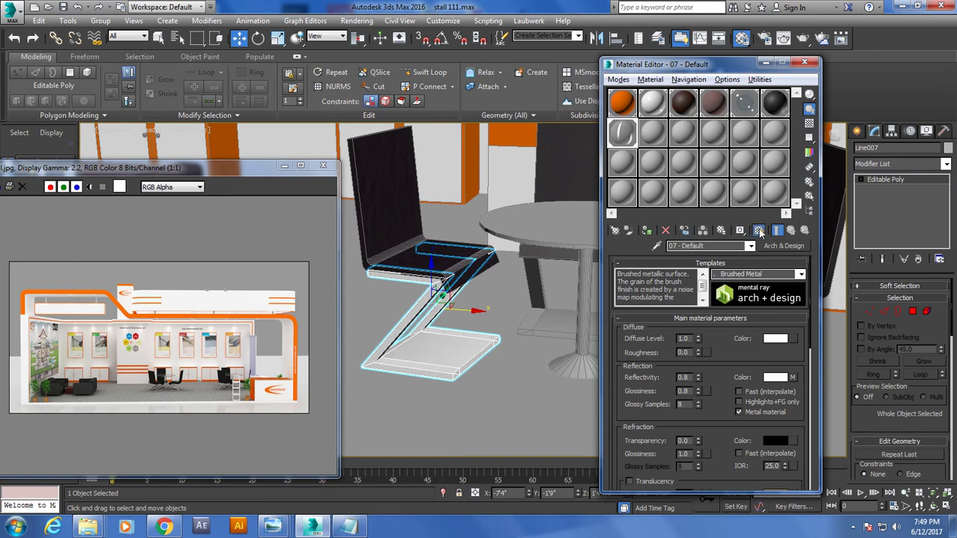
Assign the Brushed Metal material to the middle and right chair bases.
alt+middle_drag(438, 313, 383, 304)
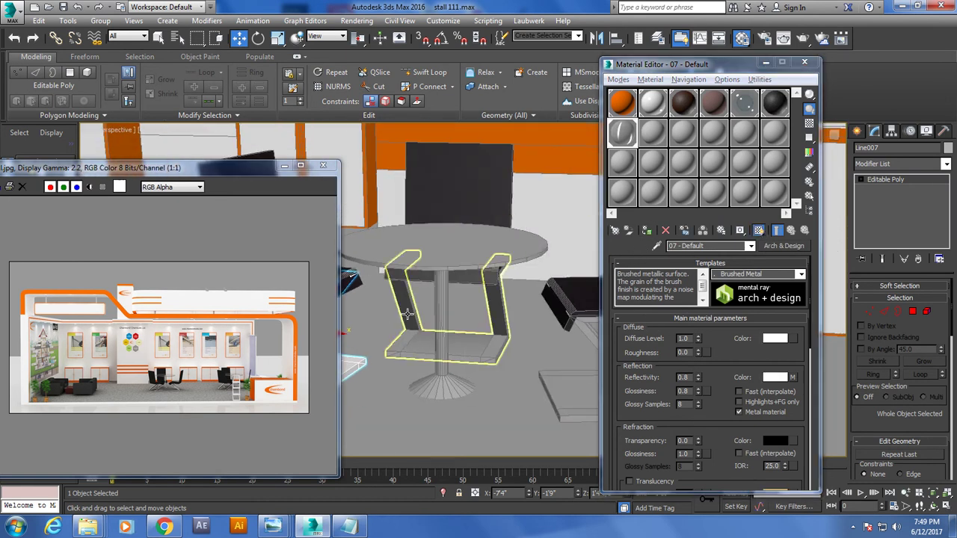
click(407, 313)
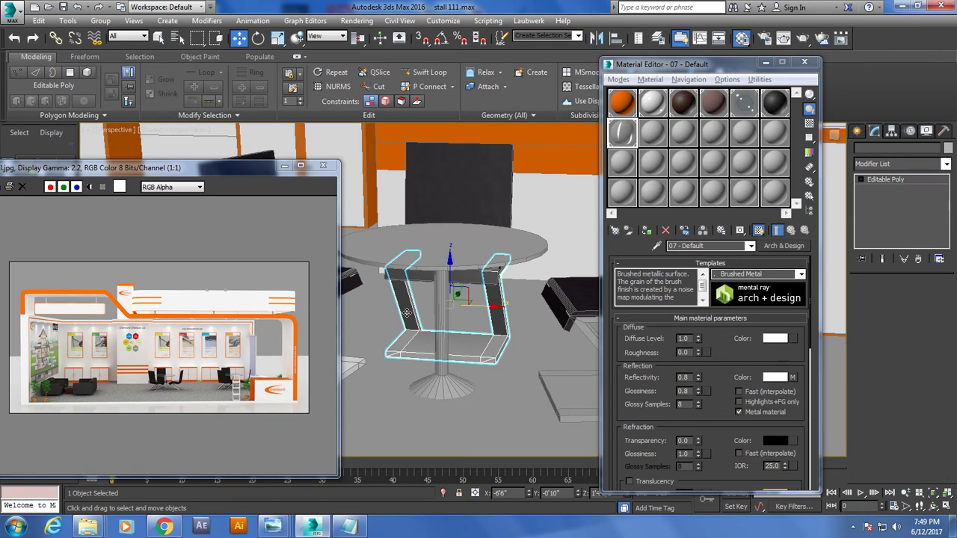
click(558, 411)
click(633, 282)
click(647, 230)
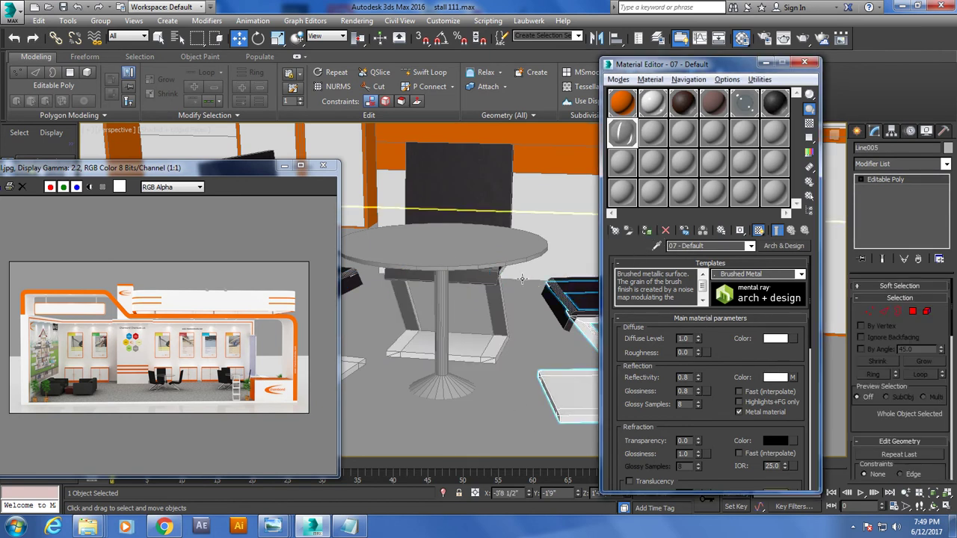
Select the round table and switch to Polygon sub-object editing.
alt+middle_drag(523, 269, 482, 282)
click(374, 314)
alt+middle_drag(374, 314, 449, 314)
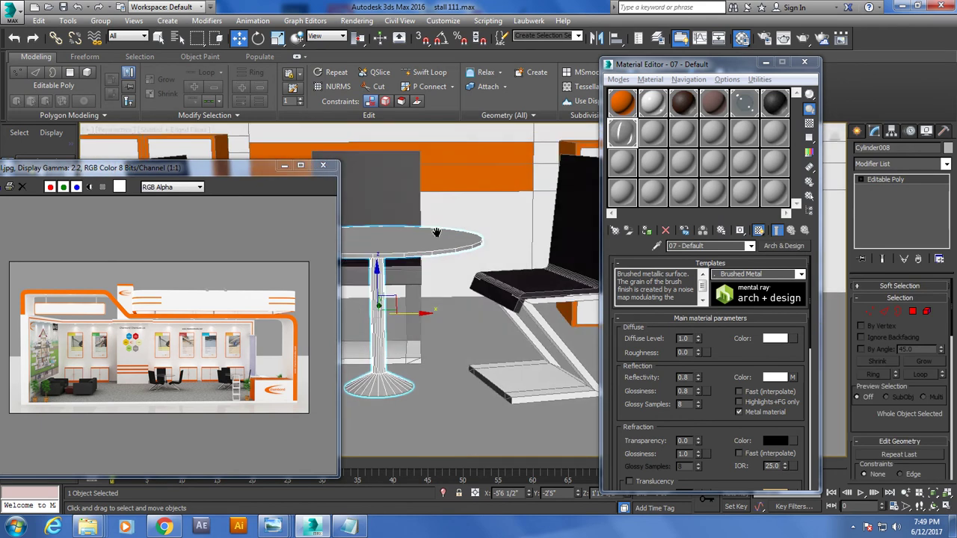
click(912, 311)
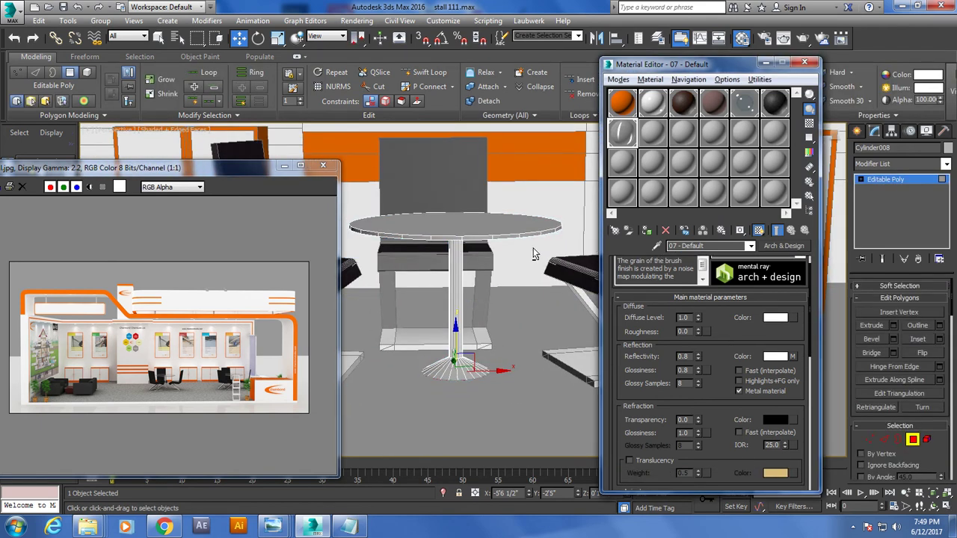
Assign the dark 05 material to the round table's top polygons.
alt+middle_drag(474, 250, 528, 240)
click(448, 223)
click(745, 108)
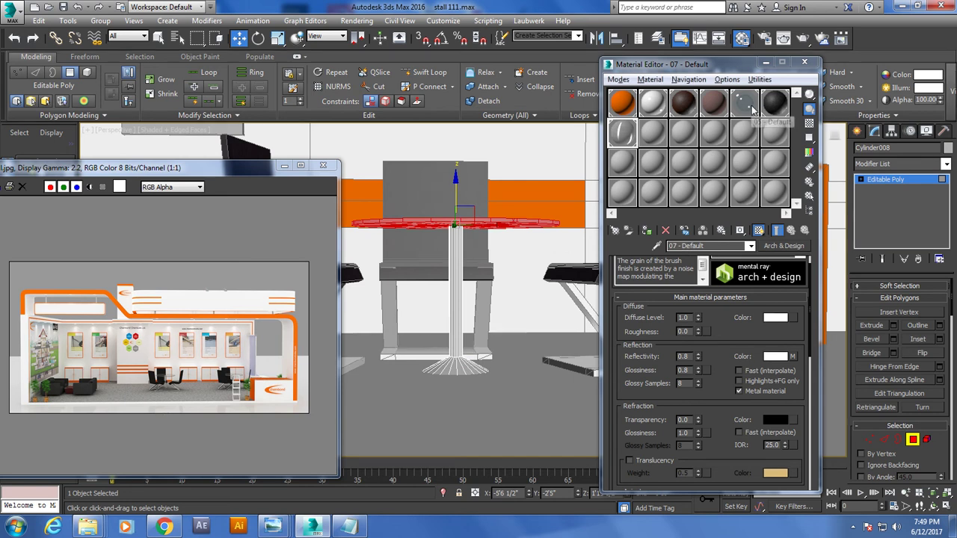
click(647, 231)
Select the table's pedestal faces and pick the metal 07 material slot.
alt+middle_drag(486, 247, 525, 258)
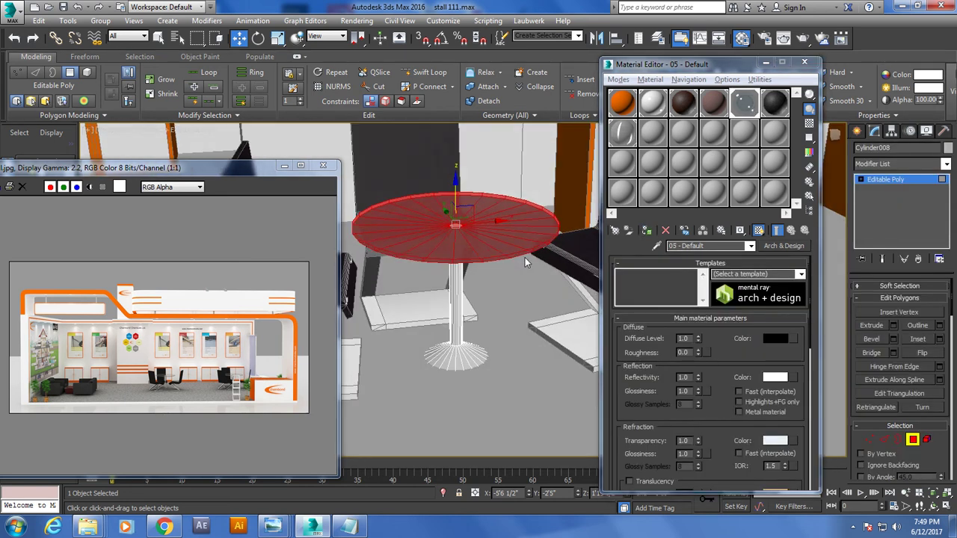
key(ctrl+i)
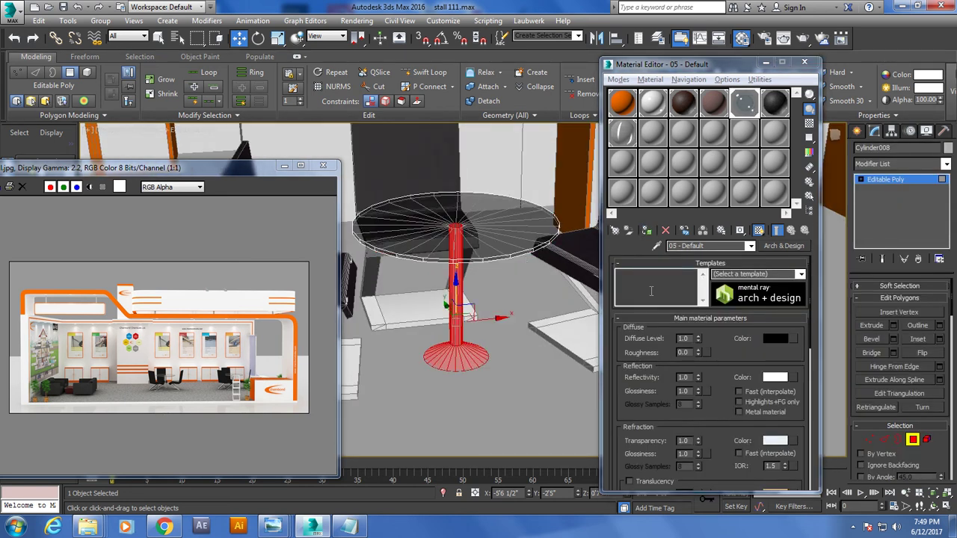
click(622, 132)
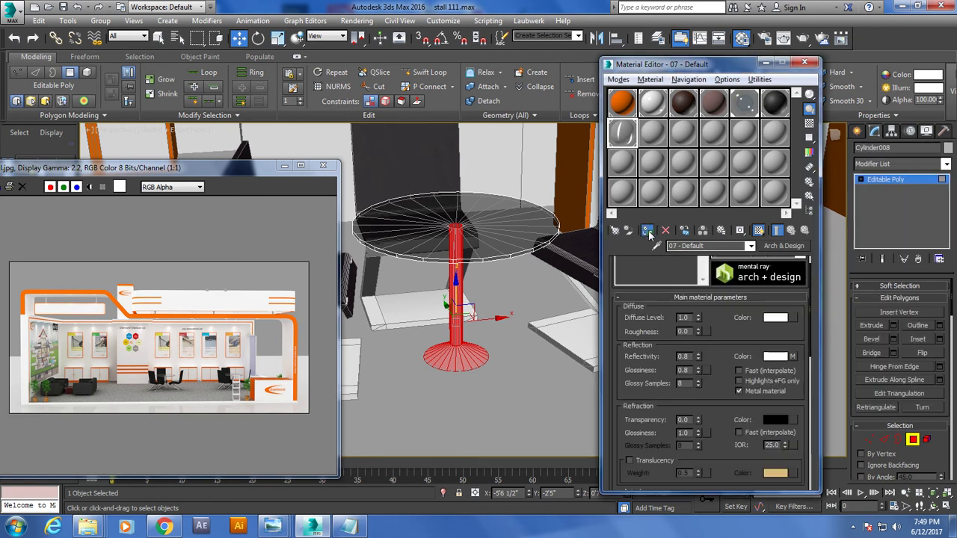
mouse_move(538, 224)
alt+middle_down()
mouse_move(310, 304)
mouse_move(484, 343)
alt+middle_up()
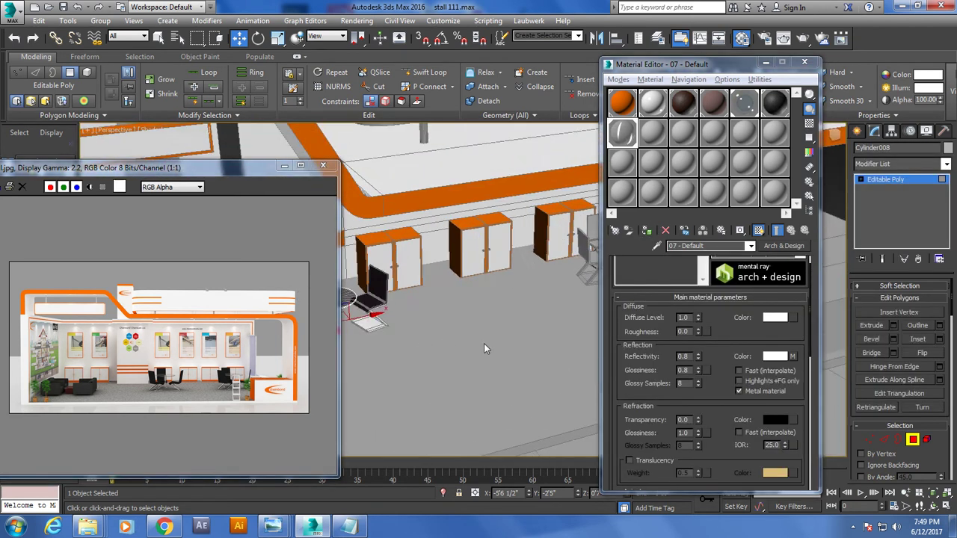
Delete the second round table and its chair.
scroll(464, 347, down, 3)
alt+middle_drag(573, 356, 539, 360)
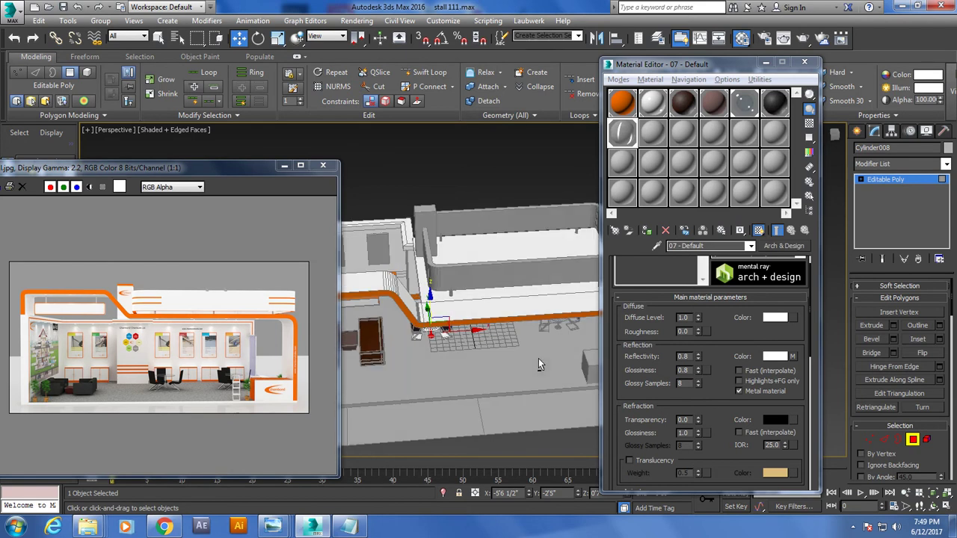
click(907, 182)
alt+middle_drag(478, 299, 467, 250)
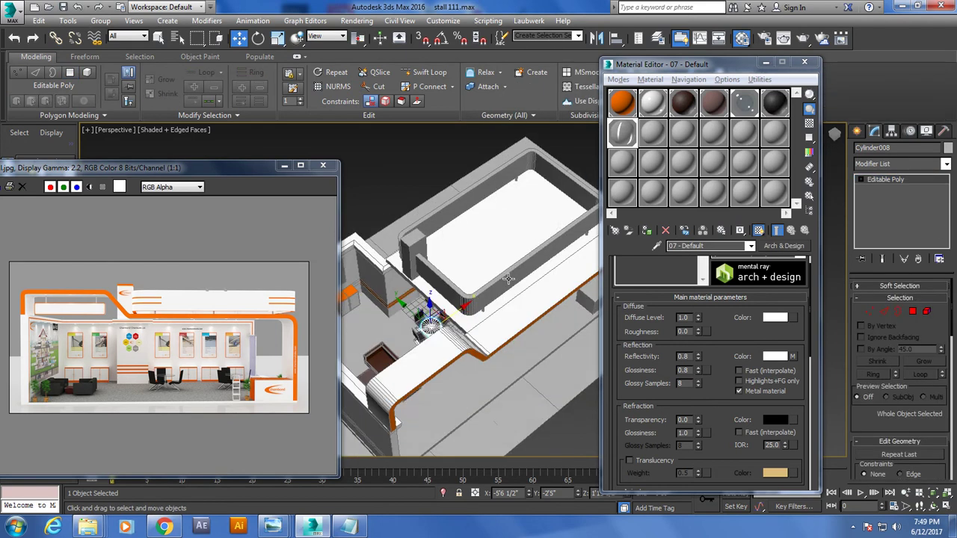
click(490, 325)
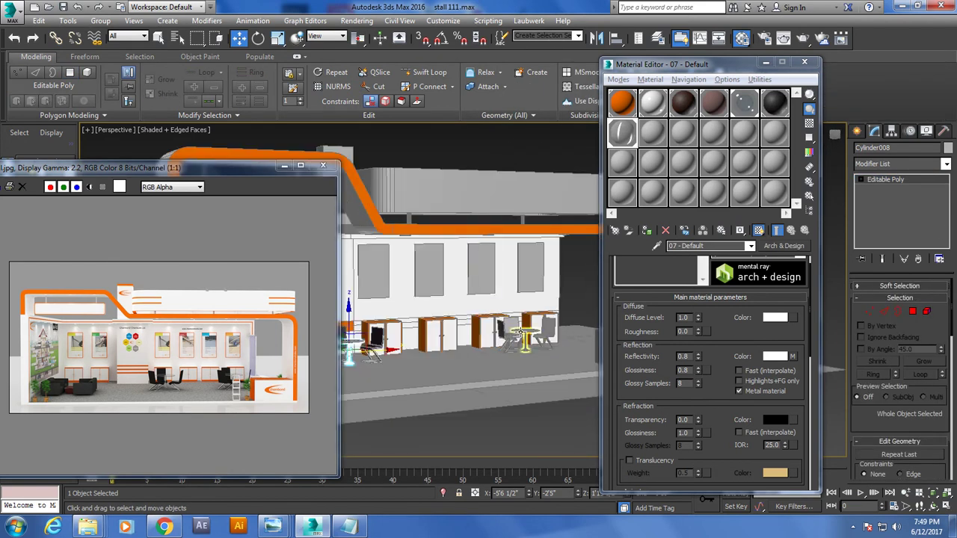
scroll(452, 301, up, 4)
key(Delete)
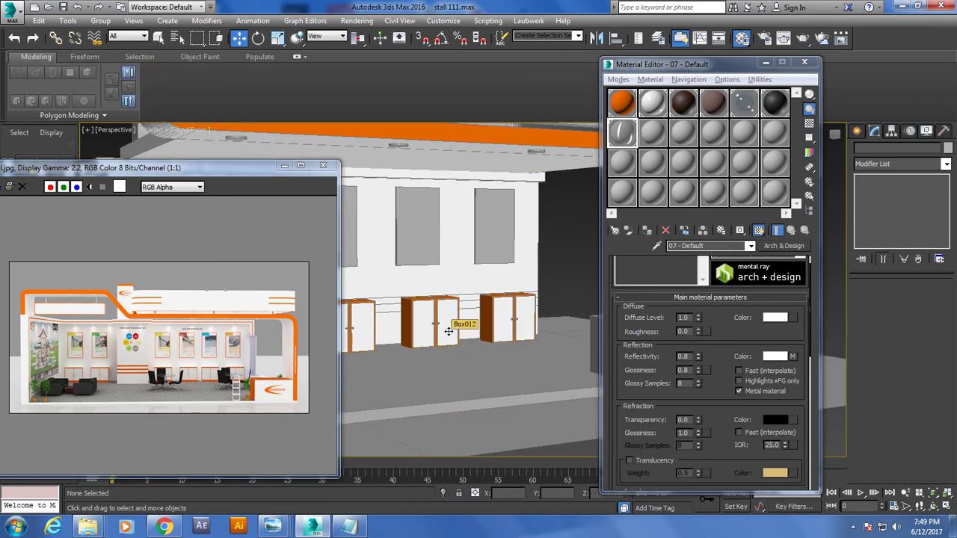
In Top view, select only the remaining table and its chairs.
key(alt+w)
key(alt+w)
scroll(399, 333, down, 3)
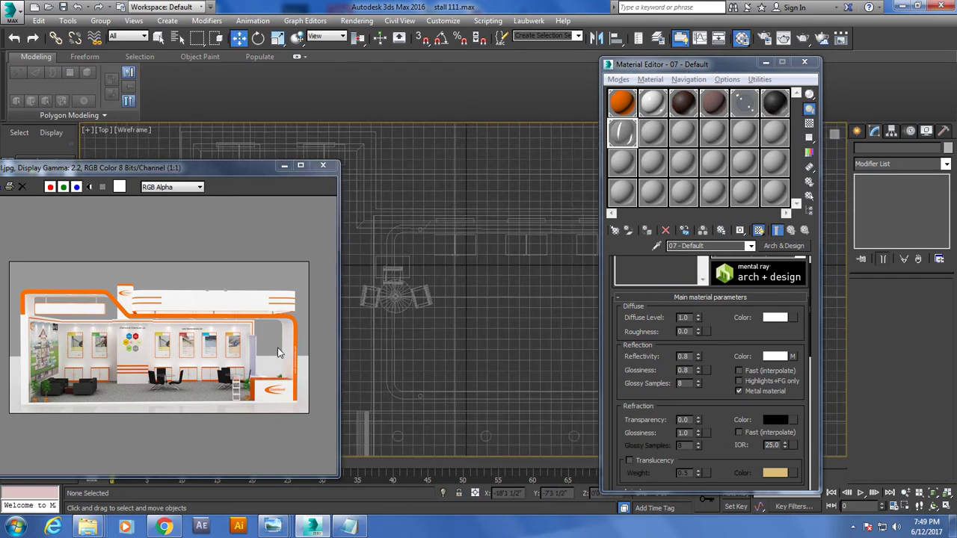
middle_drag(389, 299, 399, 334)
drag(474, 262, 476, 264)
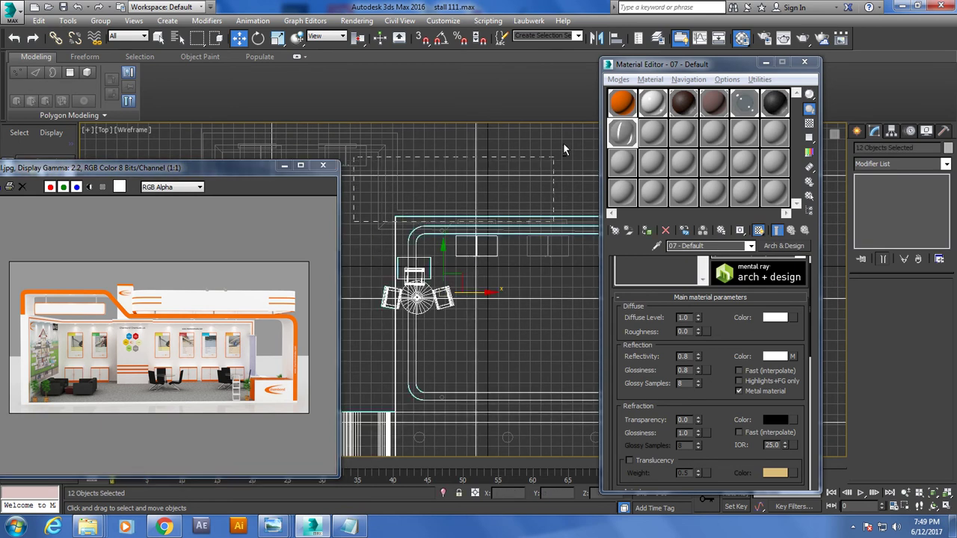
alt+drag(564, 149, 421, 249)
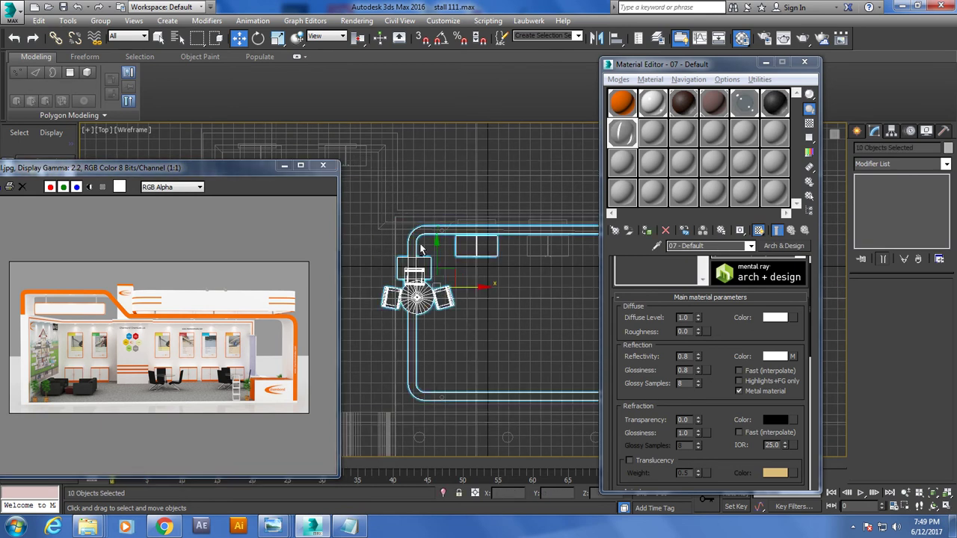
alt+click(500, 273)
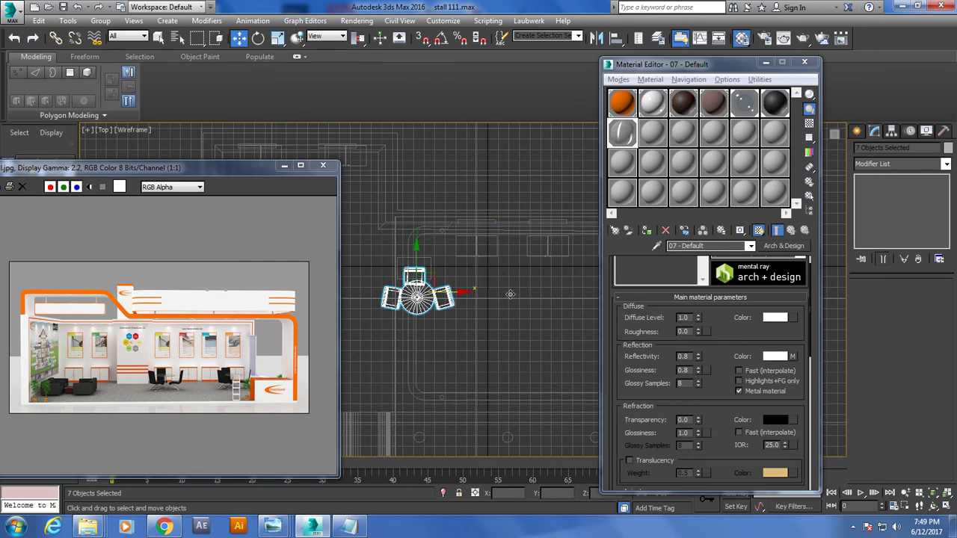
key(alt+w)
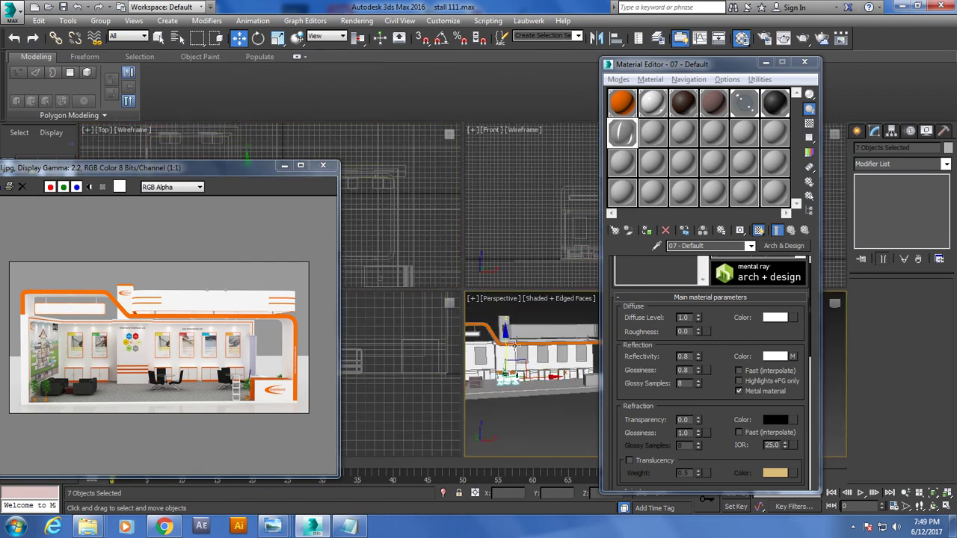
key(alt+w)
Shift-drag a copy of the table set further right along the booth wall.
alt+middle_drag(446, 323, 454, 363)
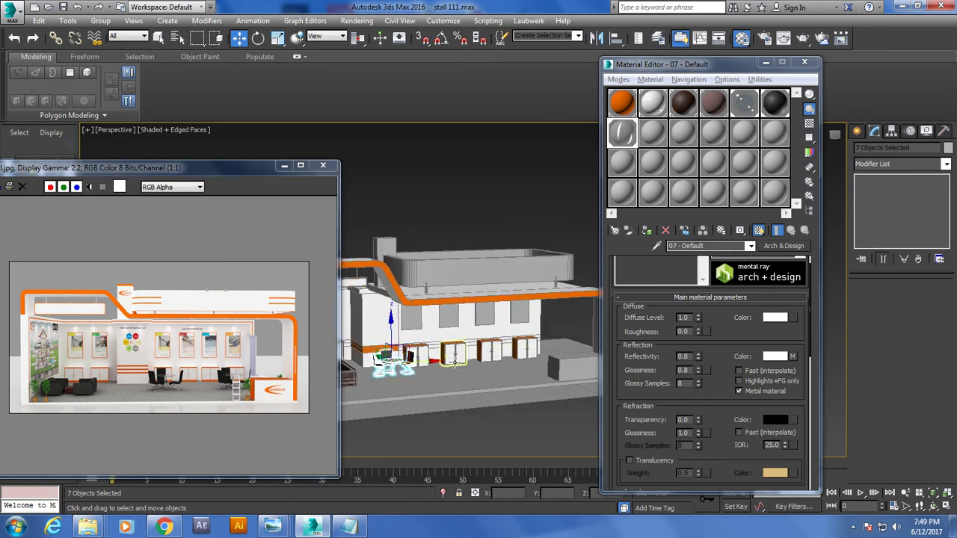
shift+drag(431, 361, 557, 353)
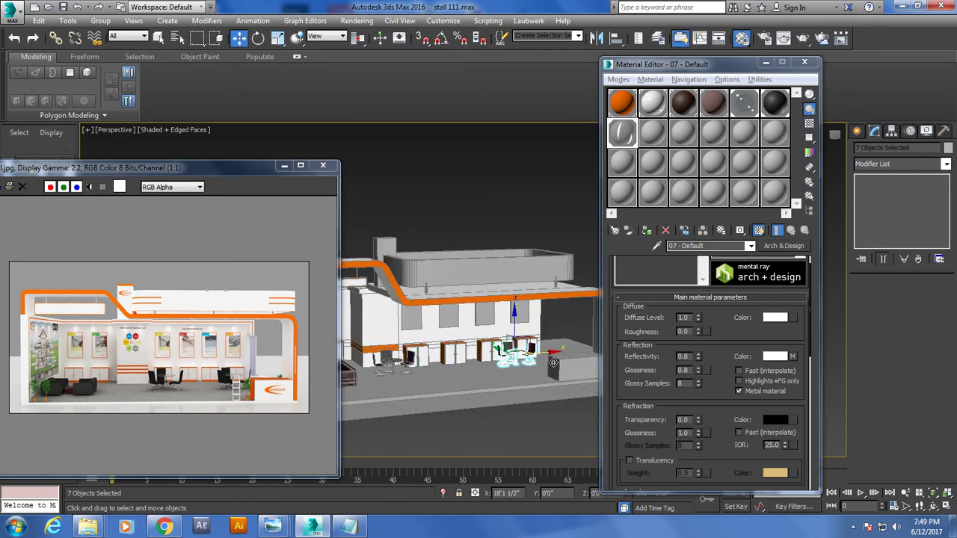
click(480, 313)
mouse_move(482, 323)
alt+middle_down()
mouse_move(522, 355)
mouse_move(494, 355)
alt+middle_up()
scroll(494, 356, up, 3)
scroll(490, 356, up, 2)
scroll(490, 356, down, 3)
scroll(478, 355, down, 2)
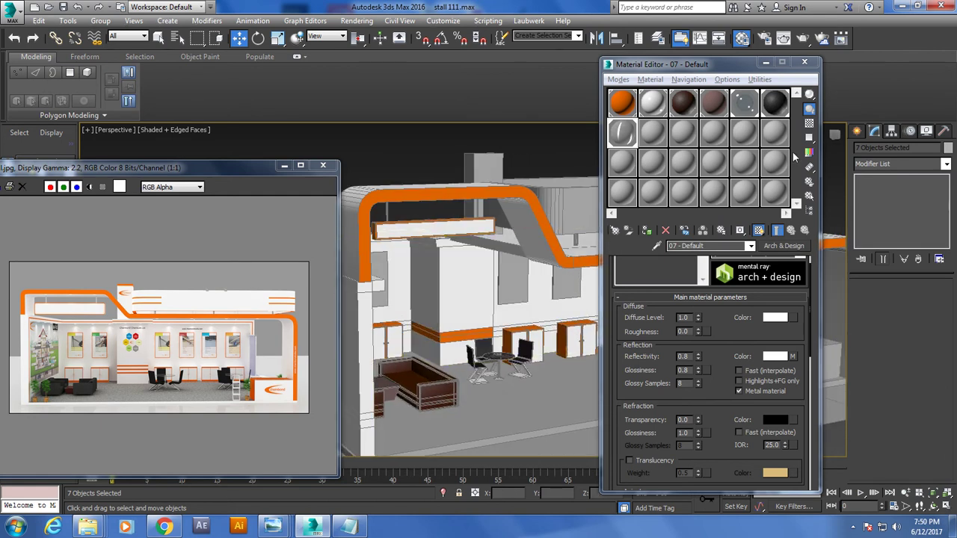
Select the header box Rectangle001 and begin inserting edge loops along it.
click(766, 63)
mouse_move(526, 345)
alt+middle_down()
mouse_move(583, 240)
mouse_move(562, 267)
alt+middle_up()
scroll(583, 239, up, 2)
click(589, 235)
click(430, 72)
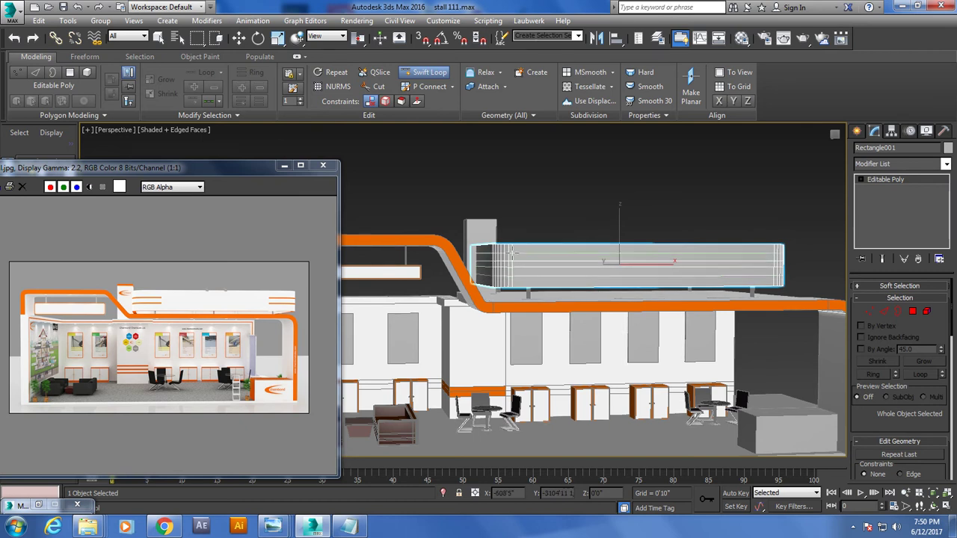
Select a thin strip of front faces on the header box in Polygon mode.
key(w)
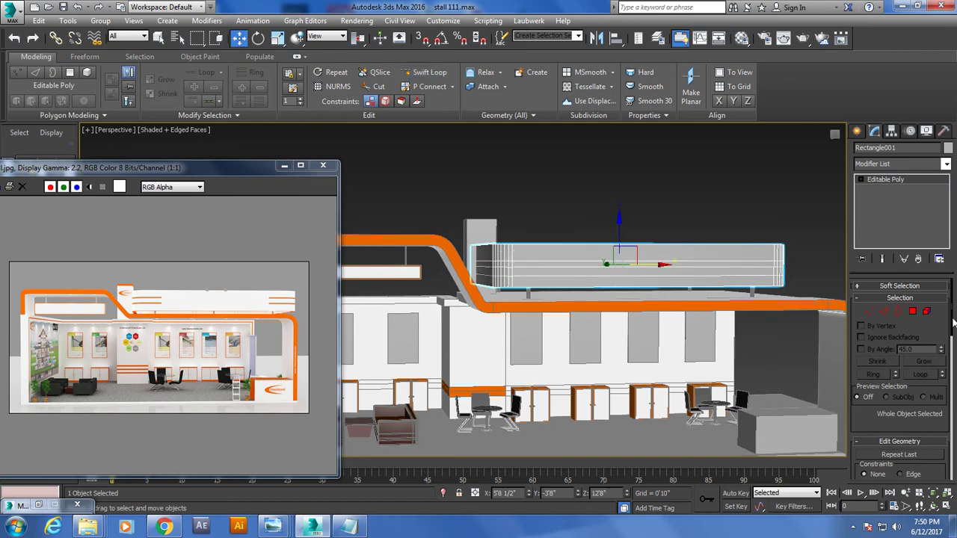
click(914, 311)
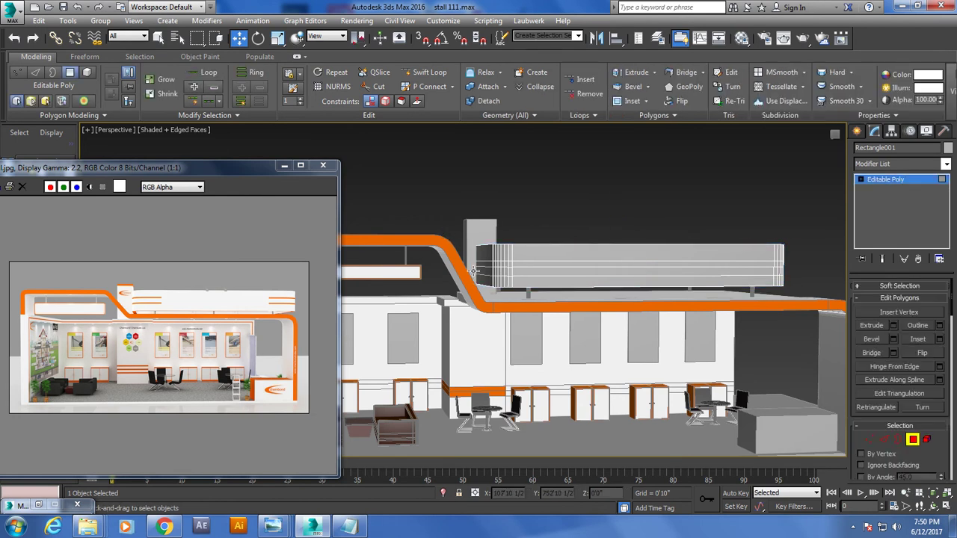
key(alt+w)
key(alt+w)
scroll(448, 351, up, 4)
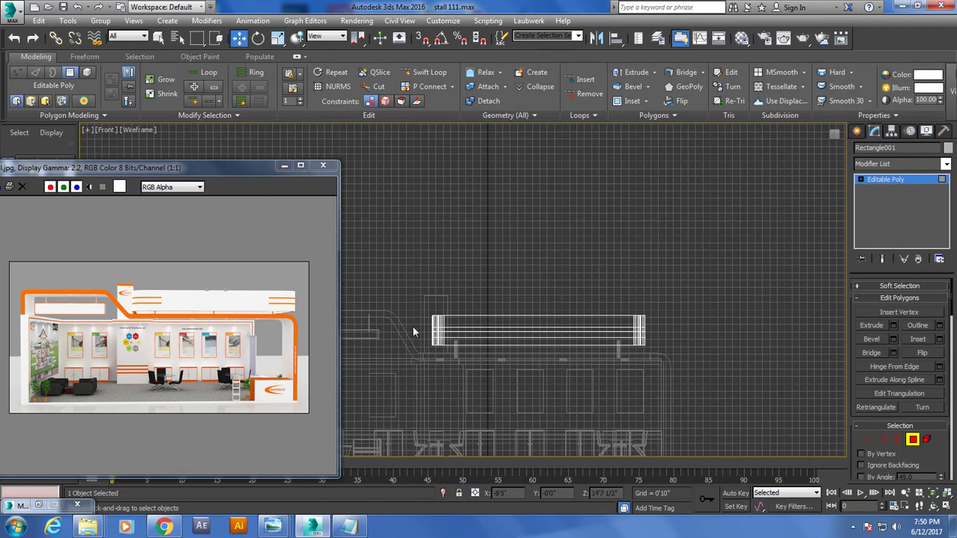
drag(673, 337, 443, 300)
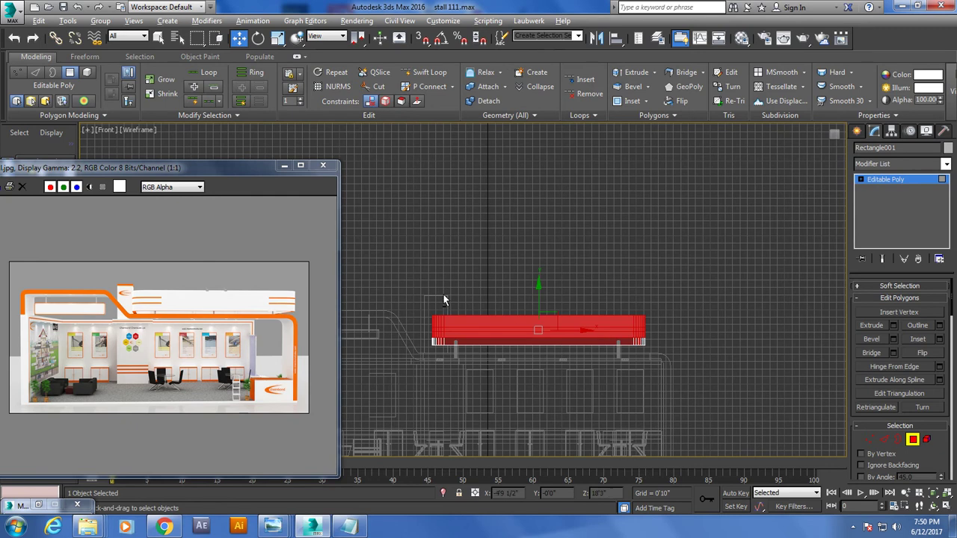
drag(704, 331, 703, 334)
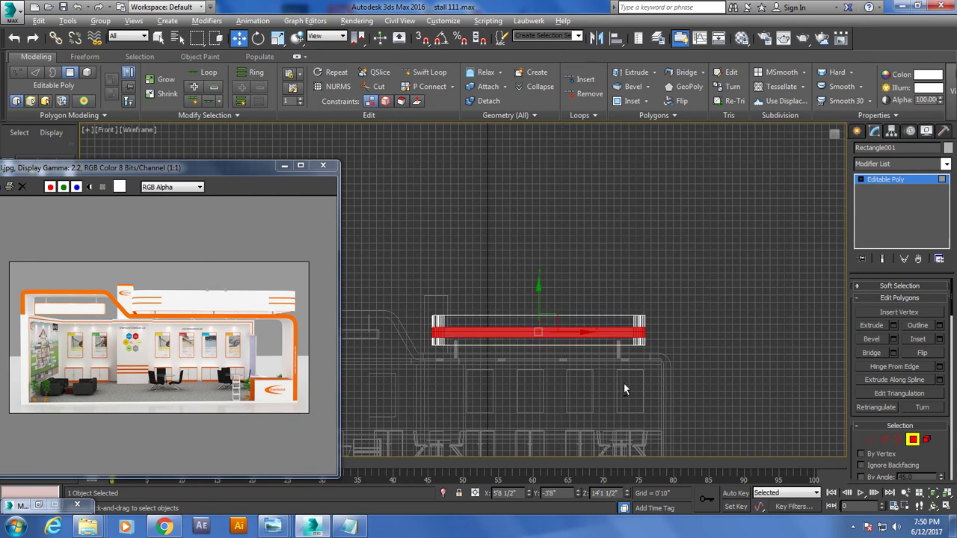
key(p)
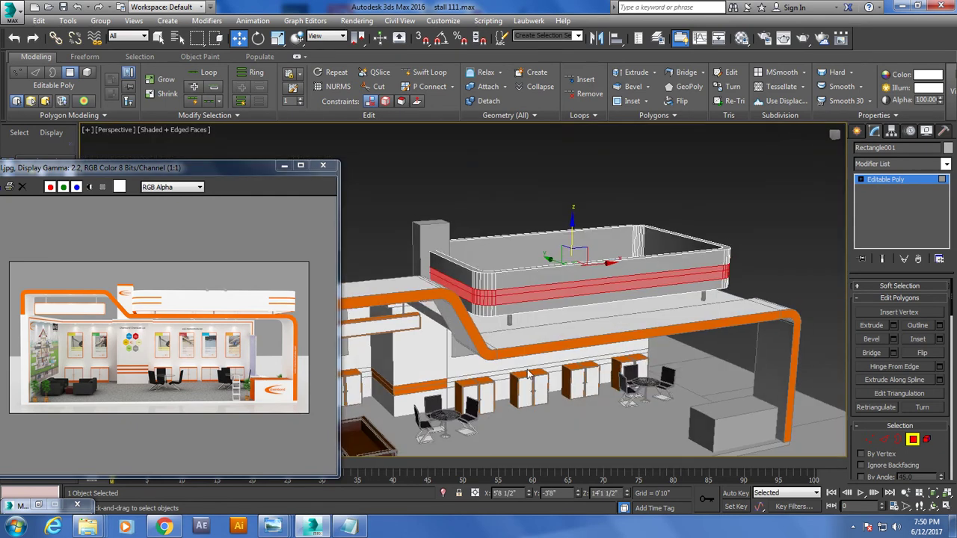
Assign orange material 01 to the strip faces and white material 02 to the header.
key(m)
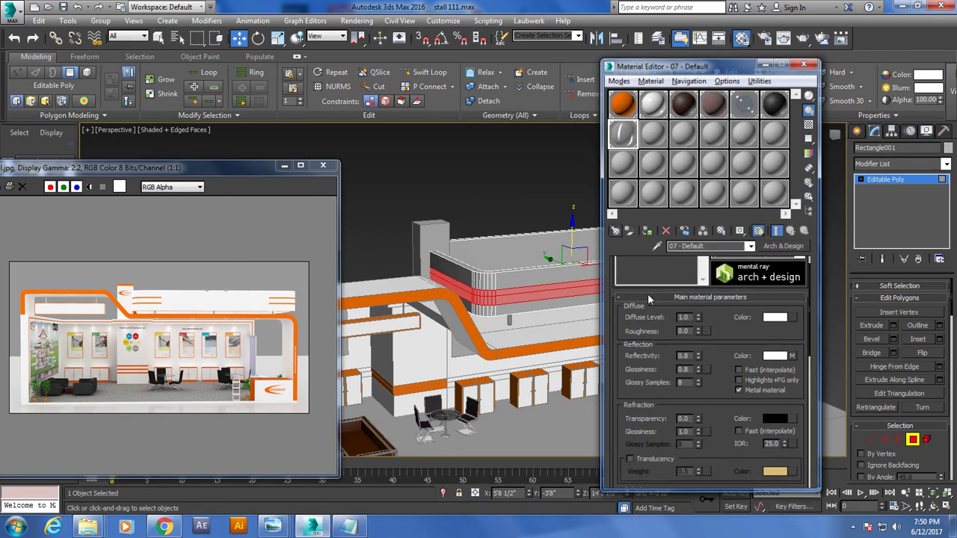
click(646, 230)
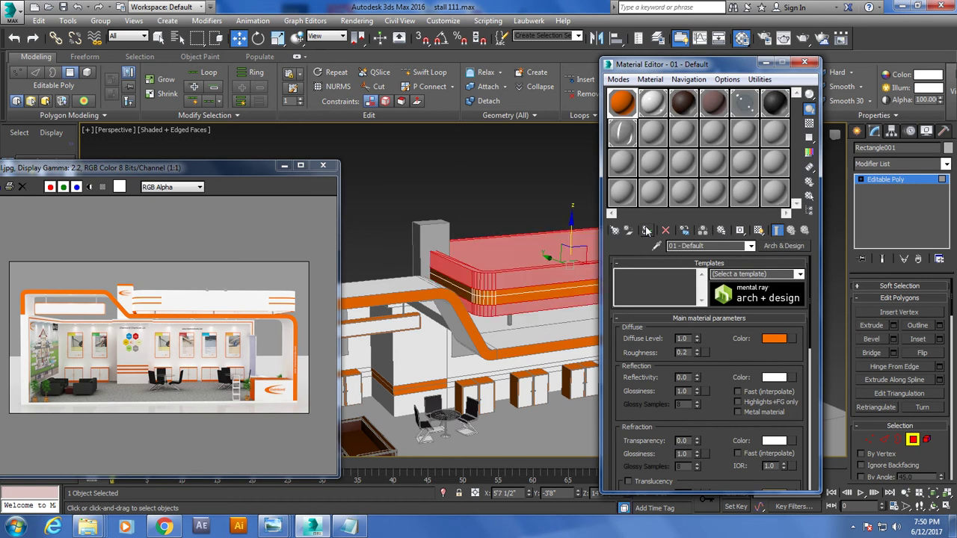
click(647, 103)
click(647, 233)
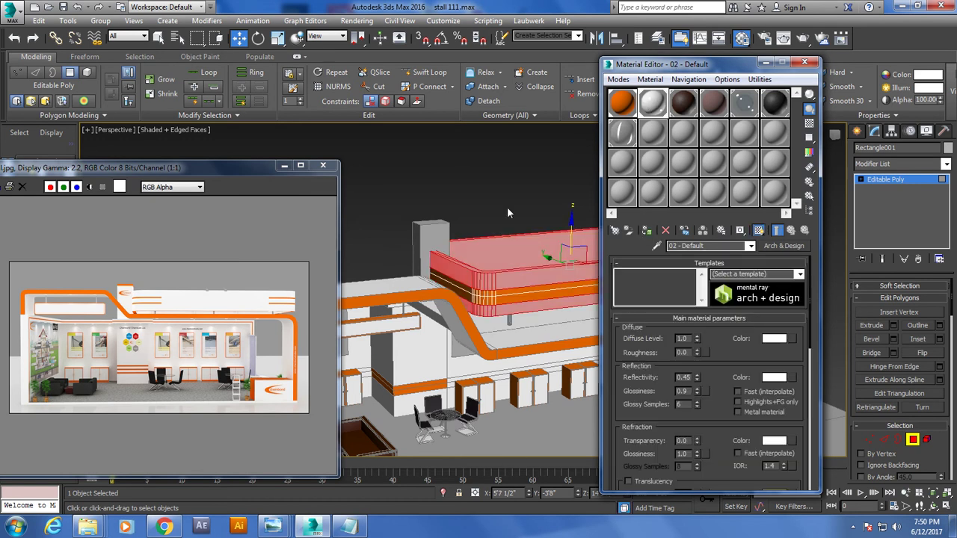
click(507, 206)
click(805, 62)
alt+middle_drag(536, 389, 579, 350)
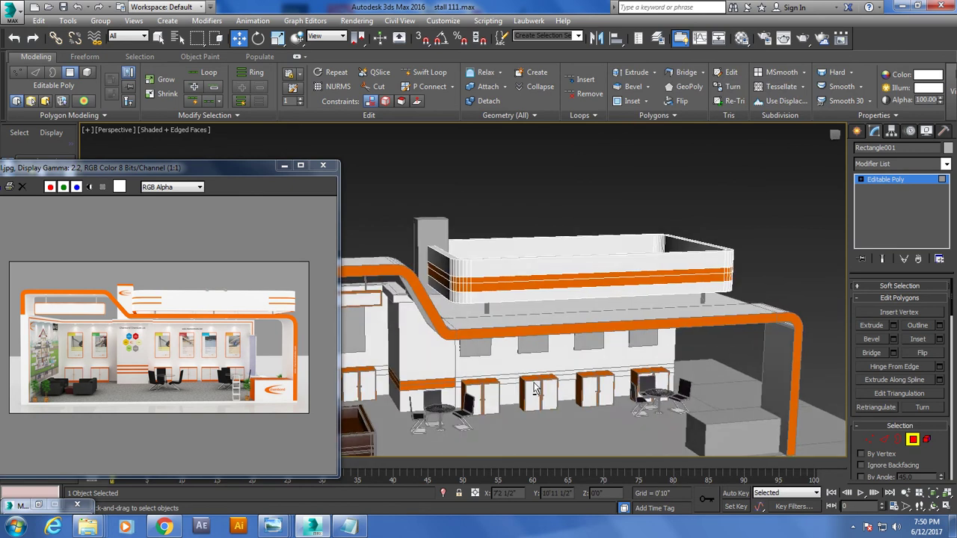
Orbit around the seating area and select the wall panel Box002.
scroll(579, 350, up, 3)
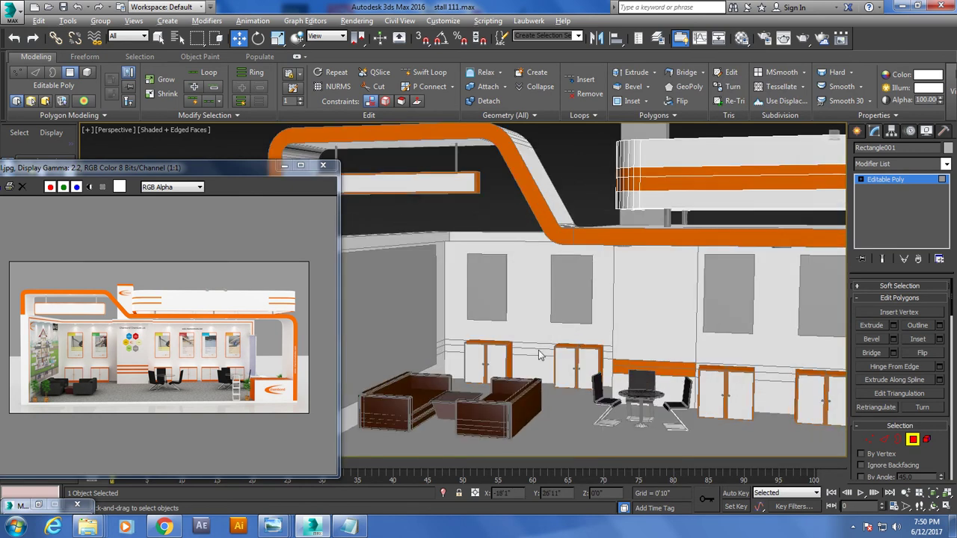
scroll(579, 350, up, 3)
alt+middle_drag(673, 344, 837, 340)
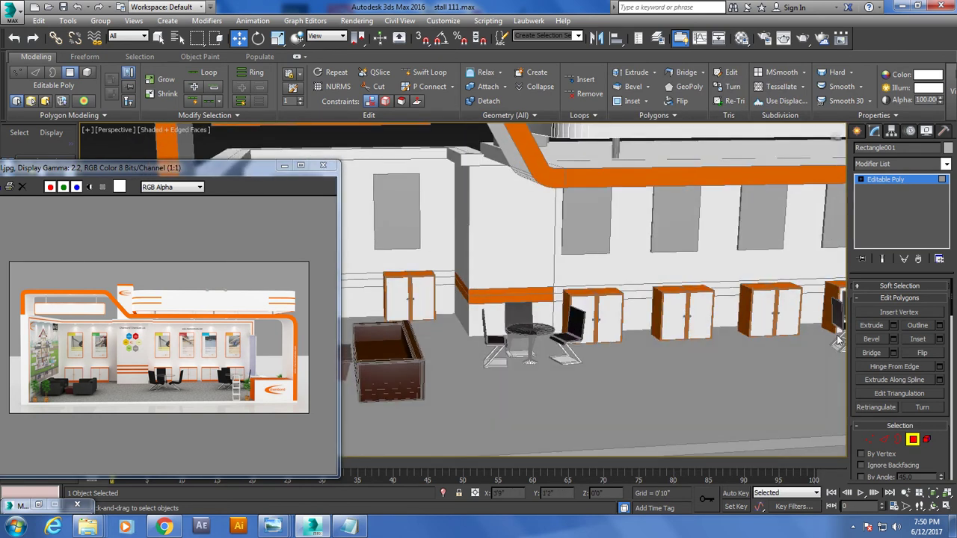
click(875, 186)
alt+middle_drag(584, 299, 523, 284)
click(486, 258)
mouse_move(486, 258)
alt+middle_down()
mouse_move(530, 293)
mouse_move(534, 267)
alt+middle_up()
Map the cannon image 3f9c4608a1cd8bd4e94d2715e2ae6933.jpg onto Box002 via material 08, then select the right panel.
key(m)
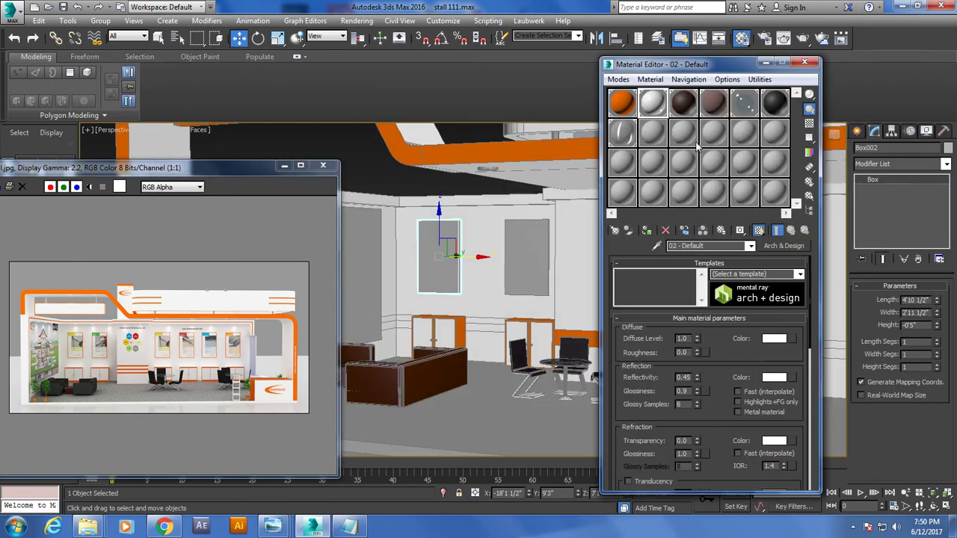
click(653, 132)
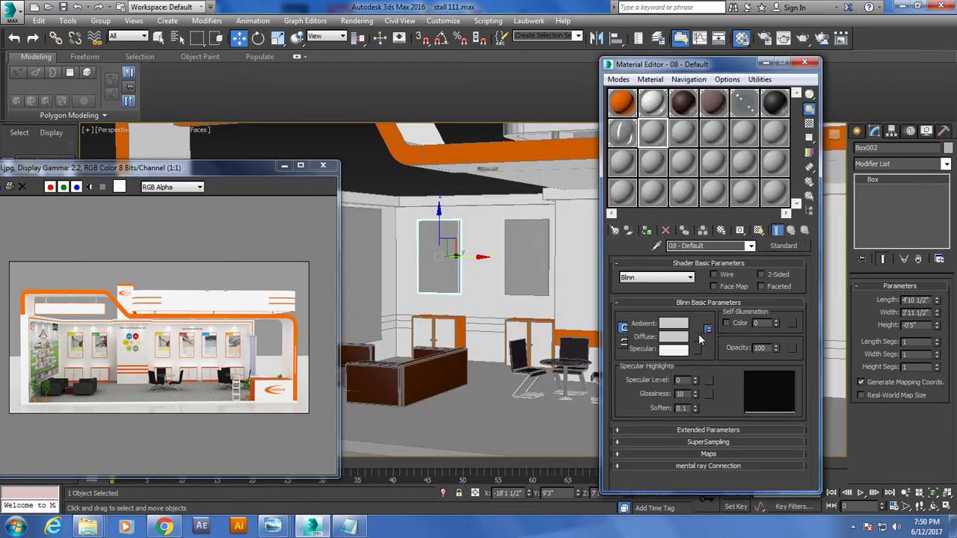
click(699, 337)
double_click(657, 97)
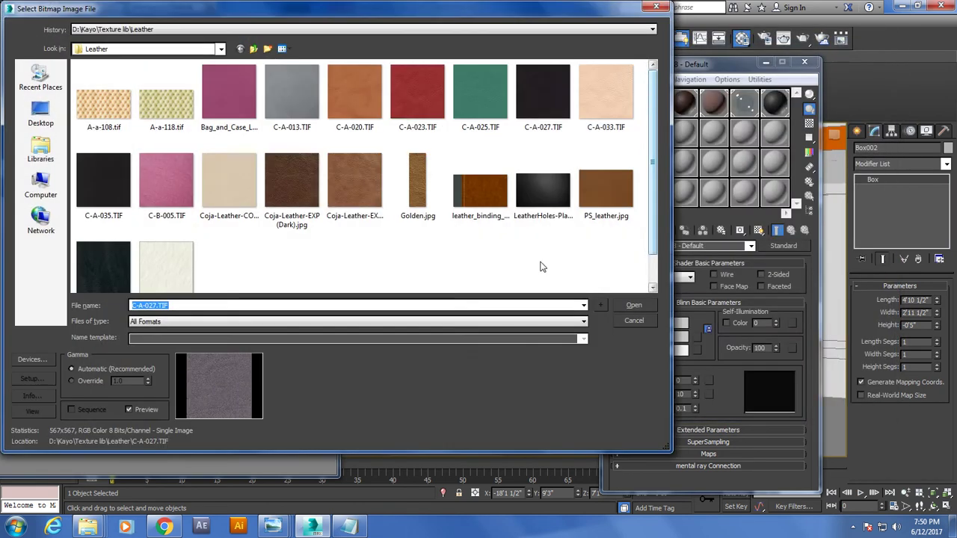
click(40, 113)
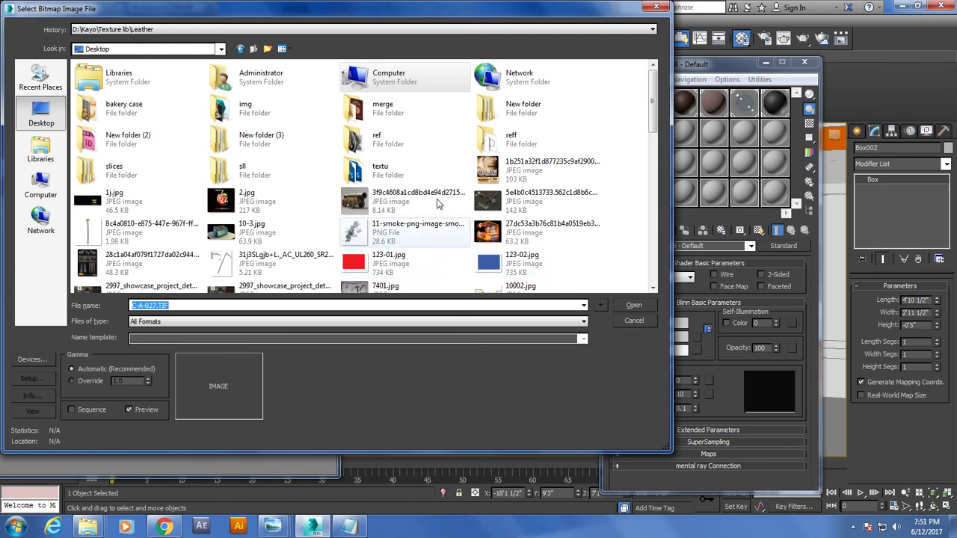
click(400, 196)
double_click(400, 196)
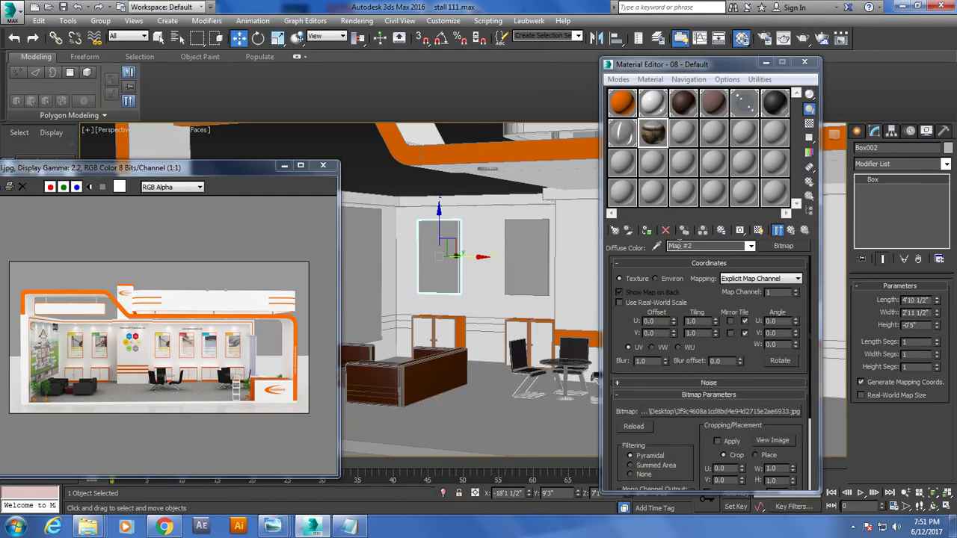
click(759, 231)
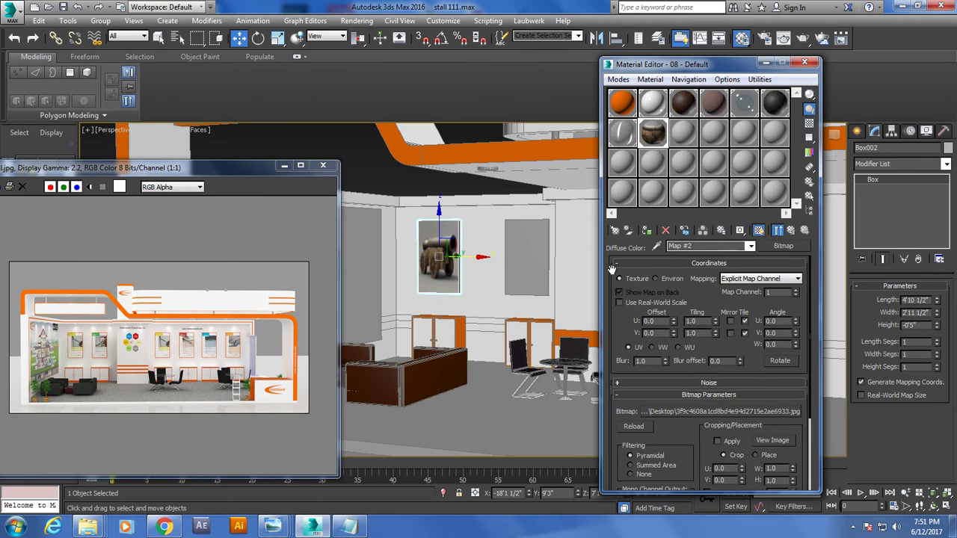
click(526, 254)
click(683, 132)
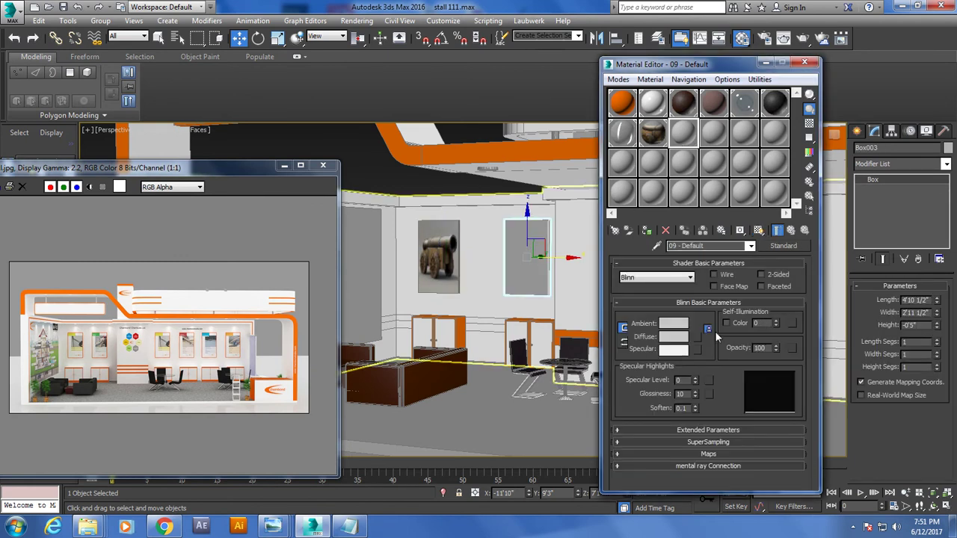
Load Desktop\img\3d-stall-design.jpg as material 09's diffuse bitmap and show it on Box003.
click(700, 337)
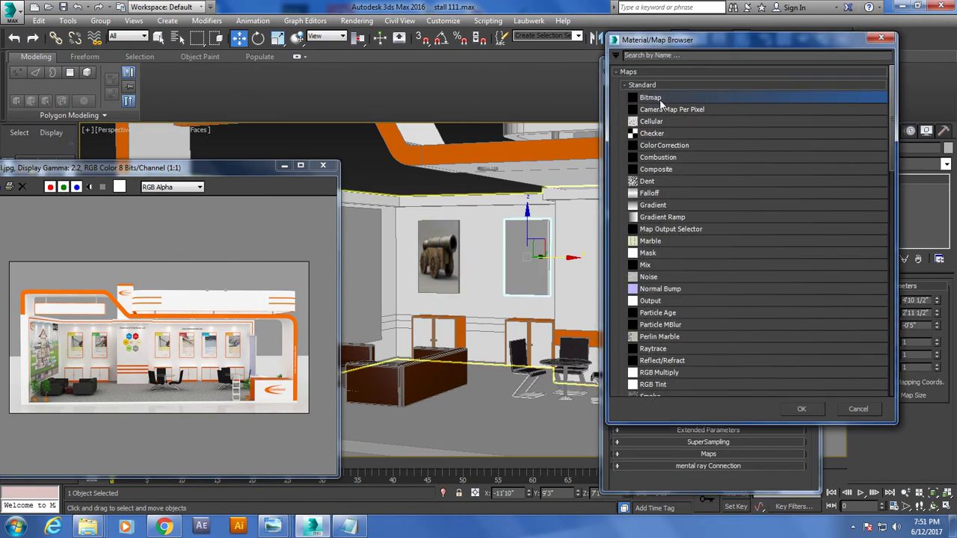
double_click(647, 103)
click(527, 200)
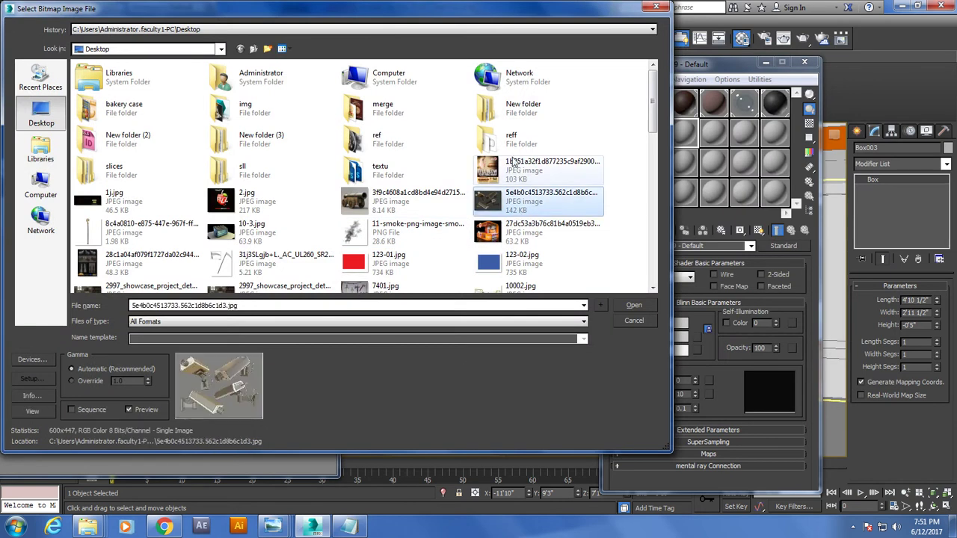
double_click(490, 140)
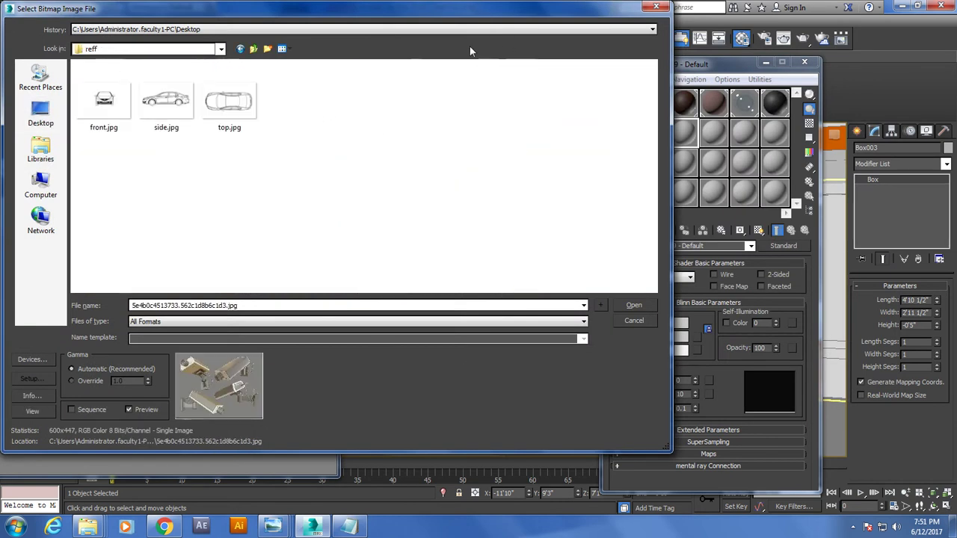
click(240, 50)
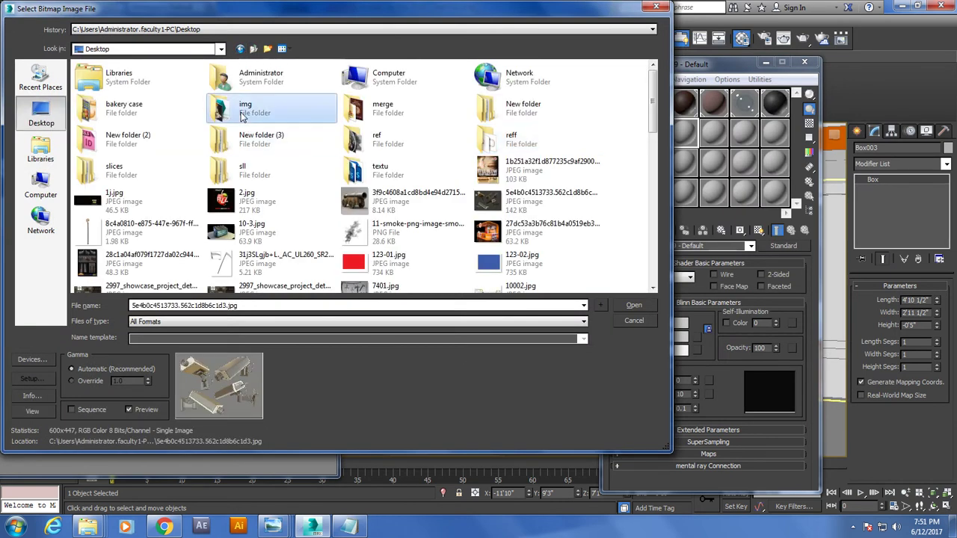
double_click(249, 108)
double_click(225, 105)
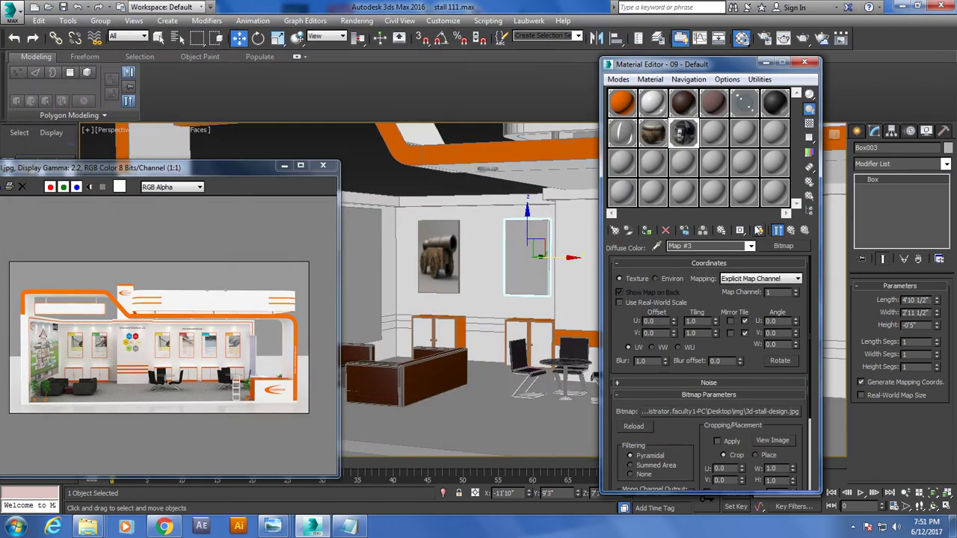
click(758, 230)
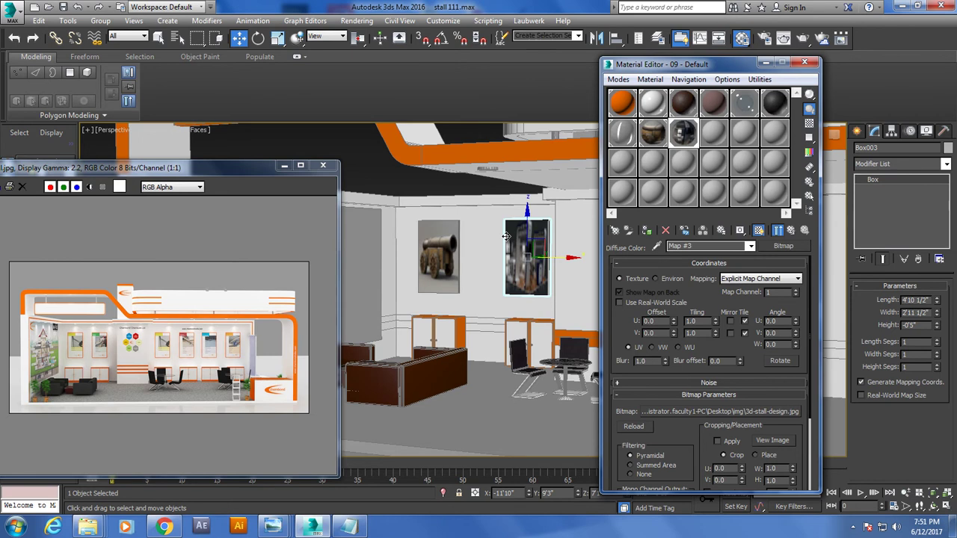
Turn to the next wall panel, select it and pick a new material slot.
middle_drag(506, 236, 338, 214)
click(408, 225)
click(713, 133)
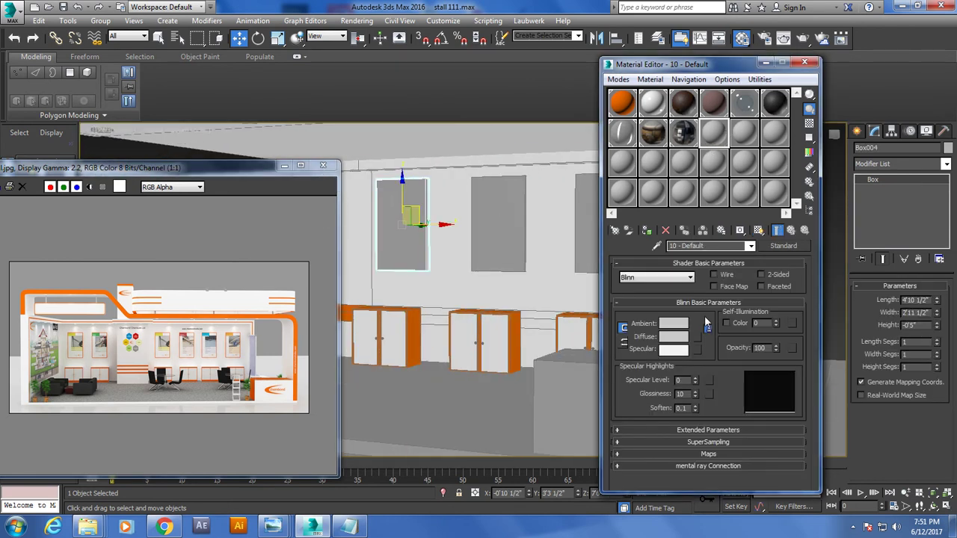
Give panel Box004 a design1.jpg bitmap diffuse map, assign it, and show it in viewport.
click(695, 337)
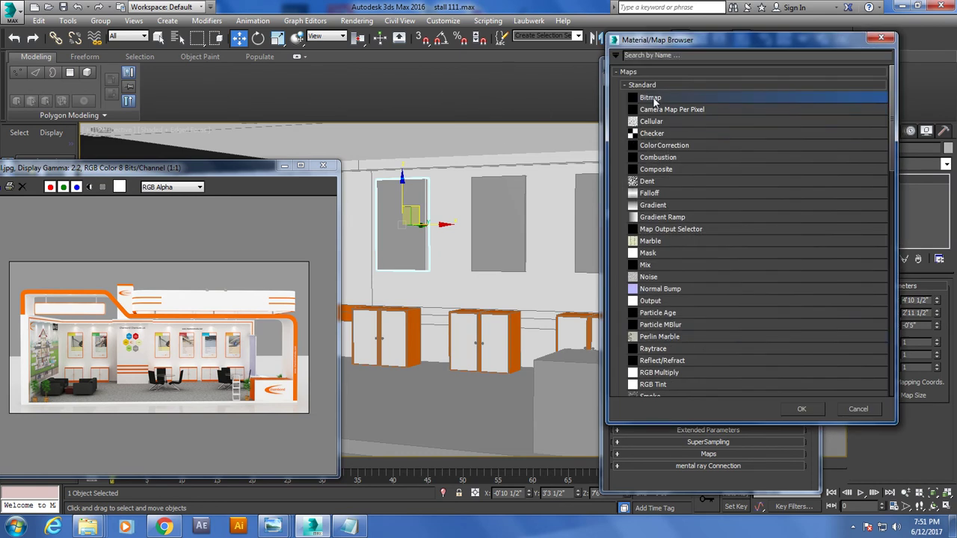
double_click(652, 97)
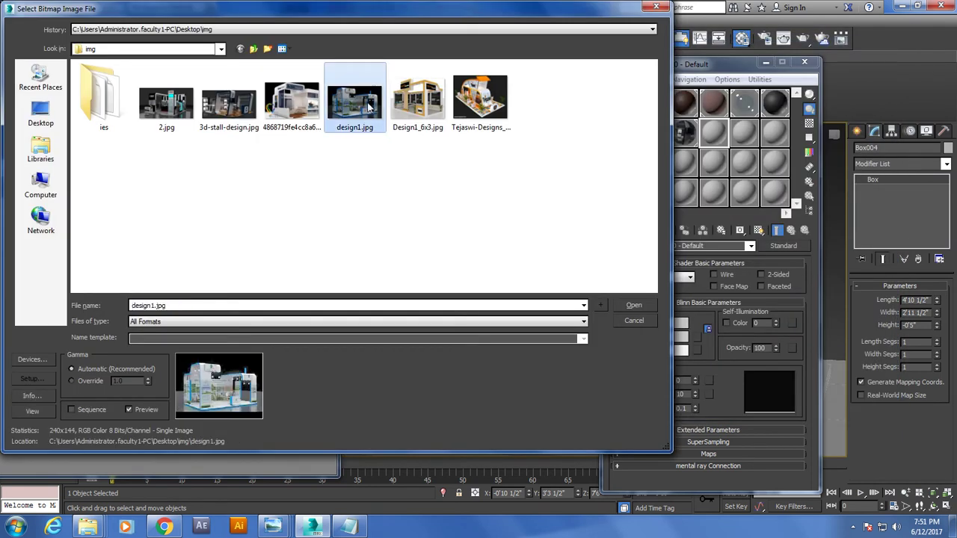
double_click(355, 104)
click(647, 231)
click(759, 231)
Give panel Box005 a new material with the Tejaswi-Designs image as its diffuse bitmap, shown in viewport.
click(497, 231)
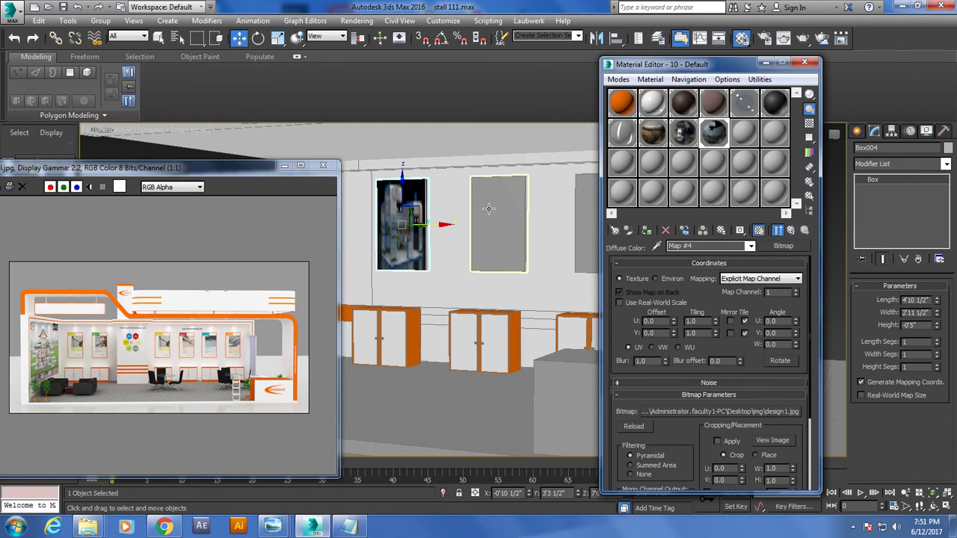
click(748, 131)
click(694, 336)
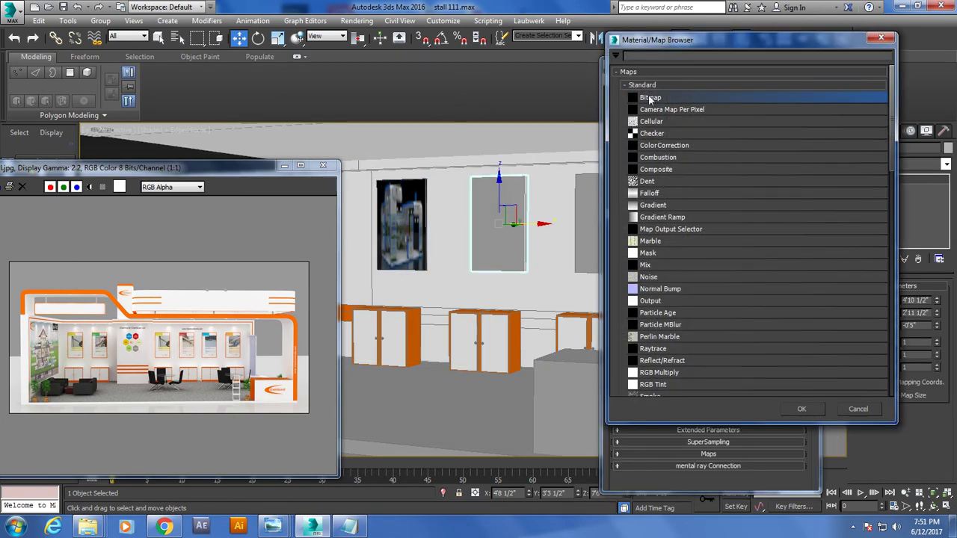
double_click(650, 98)
click(487, 95)
double_click(487, 95)
click(615, 232)
click(759, 231)
Give panel Box006 a new material with a design1.jpg diffuse bitmap, shown in viewport.
middle_drag(513, 240, 445, 246)
click(445, 246)
click(775, 133)
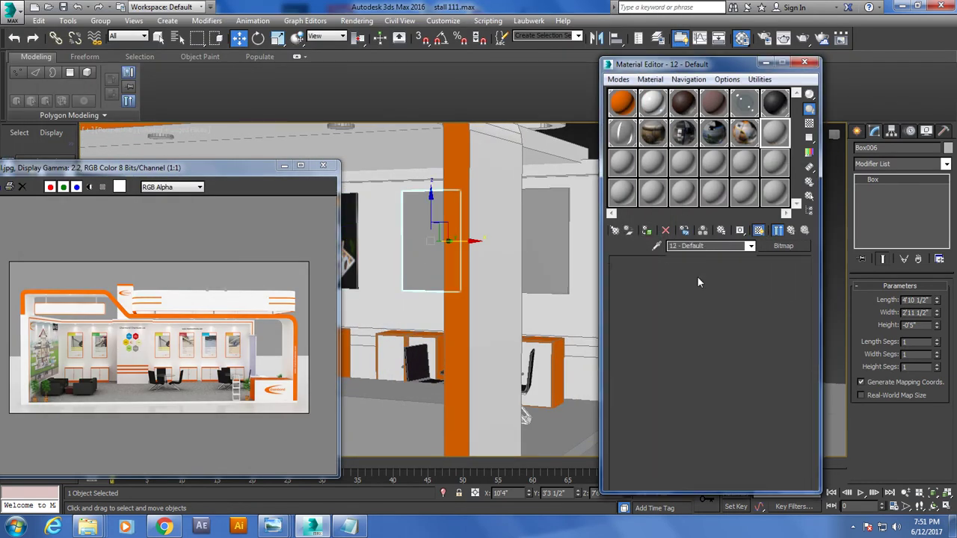
click(697, 344)
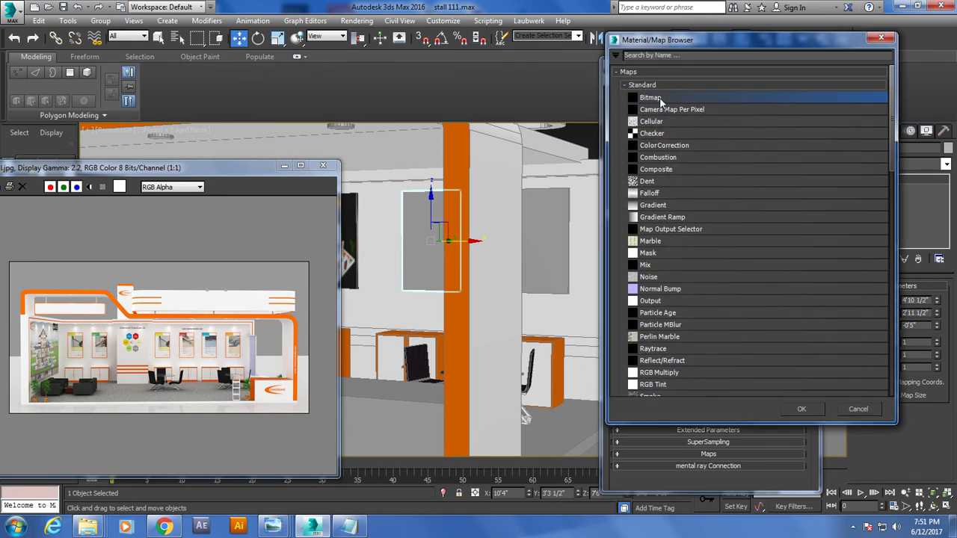
double_click(660, 101)
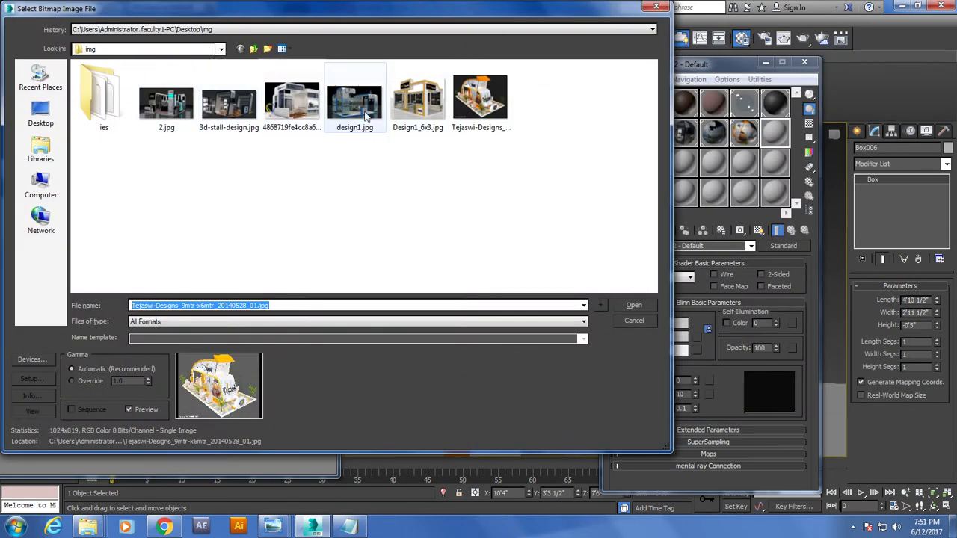
double_click(366, 113)
click(759, 231)
Map Old_furniture_15.jpg from the Desktop onto panel Box007 via material slot 13, shown in viewport.
click(555, 241)
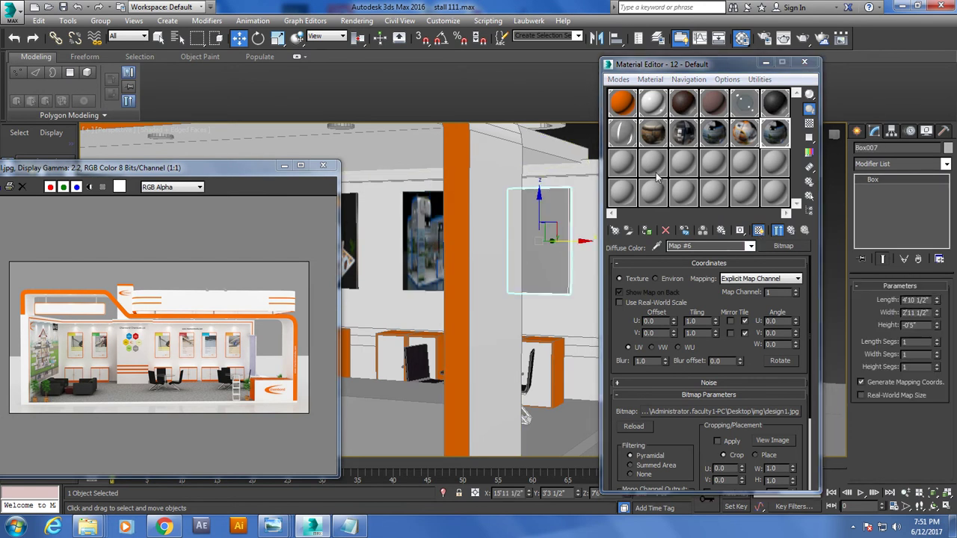
click(627, 164)
click(695, 337)
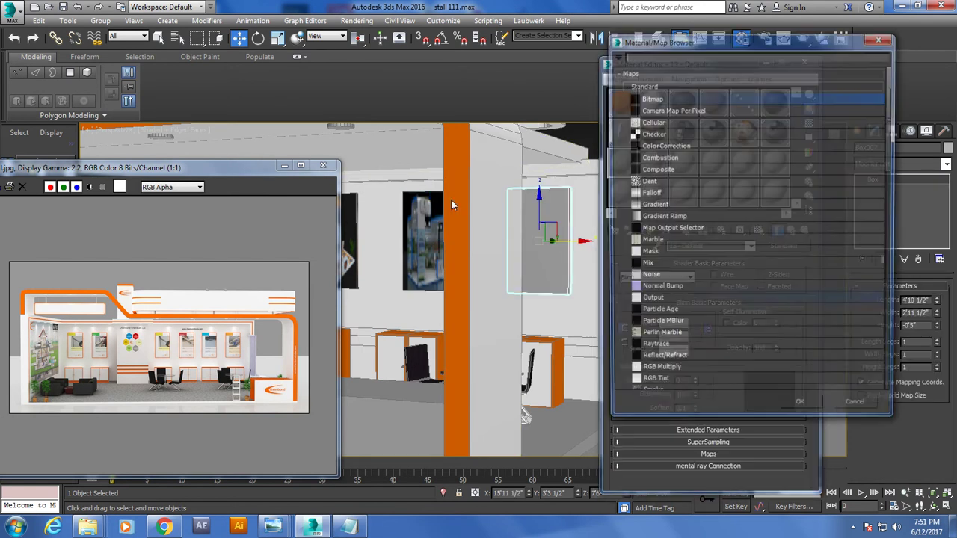
double_click(649, 100)
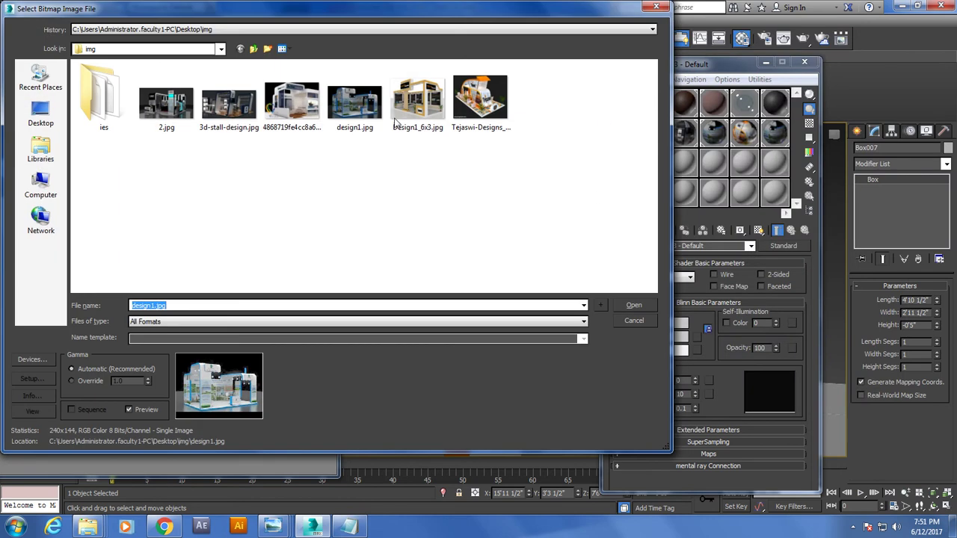
click(255, 49)
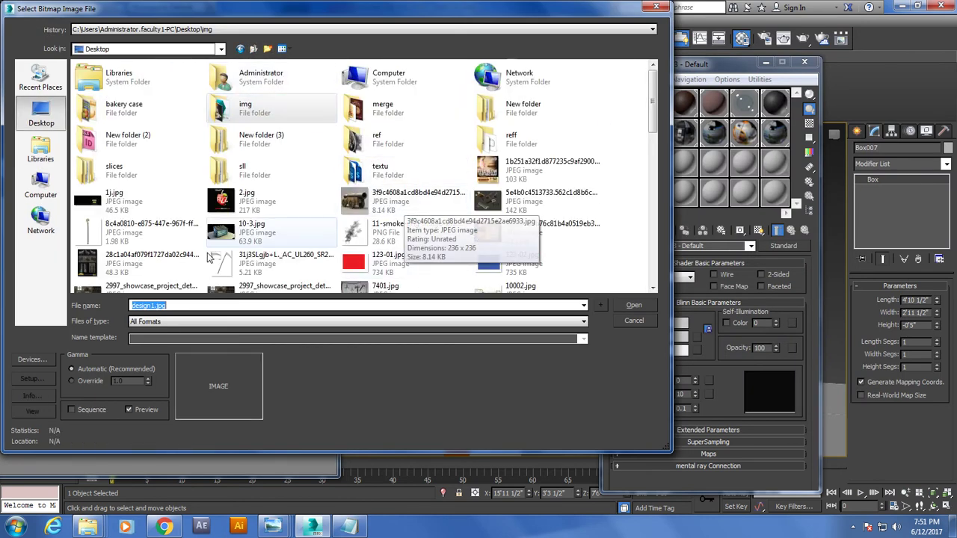
click(164, 232)
click(165, 262)
scroll(165, 273, down, 2)
scroll(165, 273, down, 5)
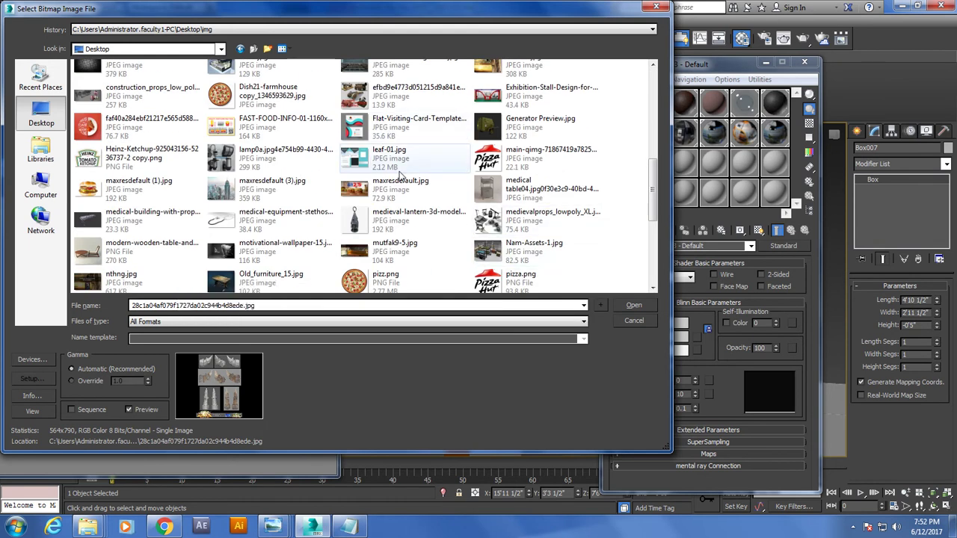
scroll(547, 258, down, 1)
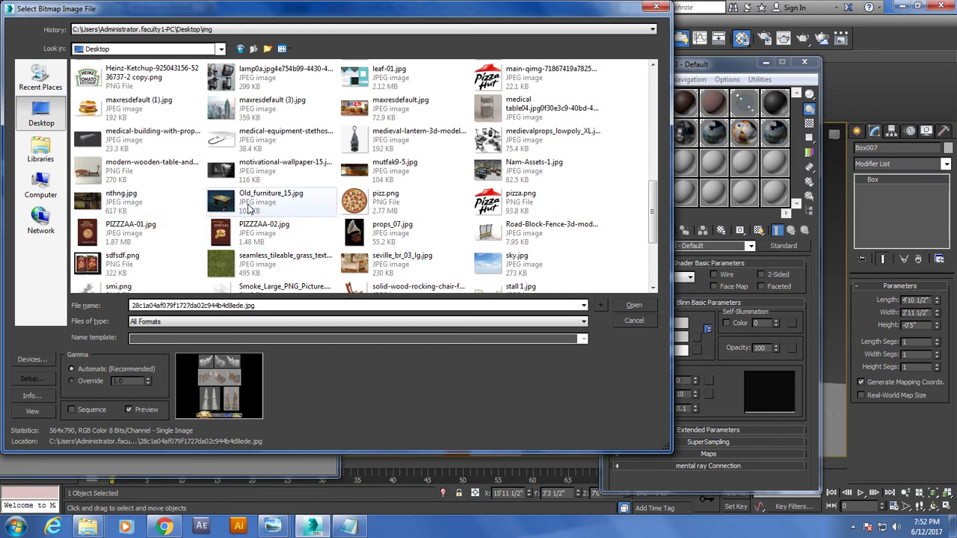
double_click(249, 210)
click(759, 231)
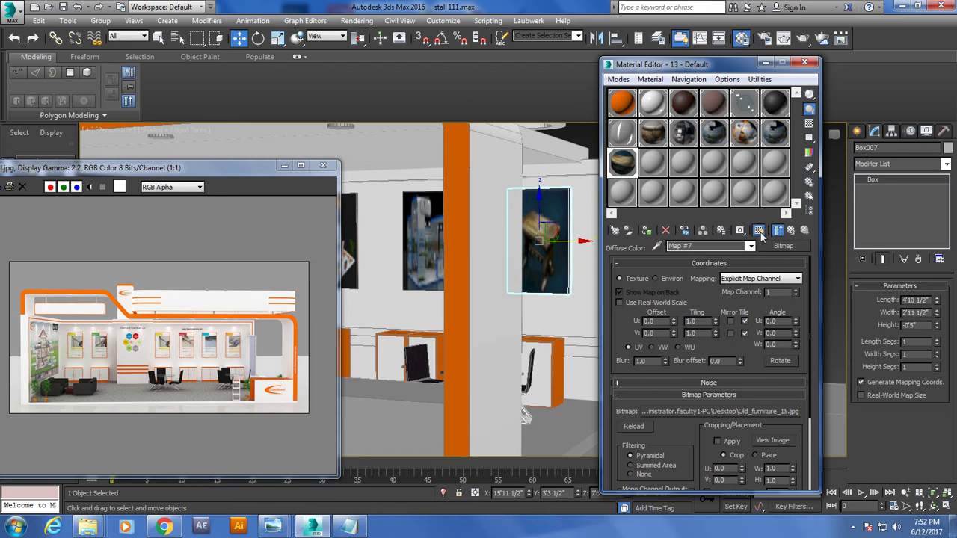
Minimize the Material Editor and maximize the front view to inspect the booth.
scroll(509, 367, down, 5)
scroll(491, 317, up, 3)
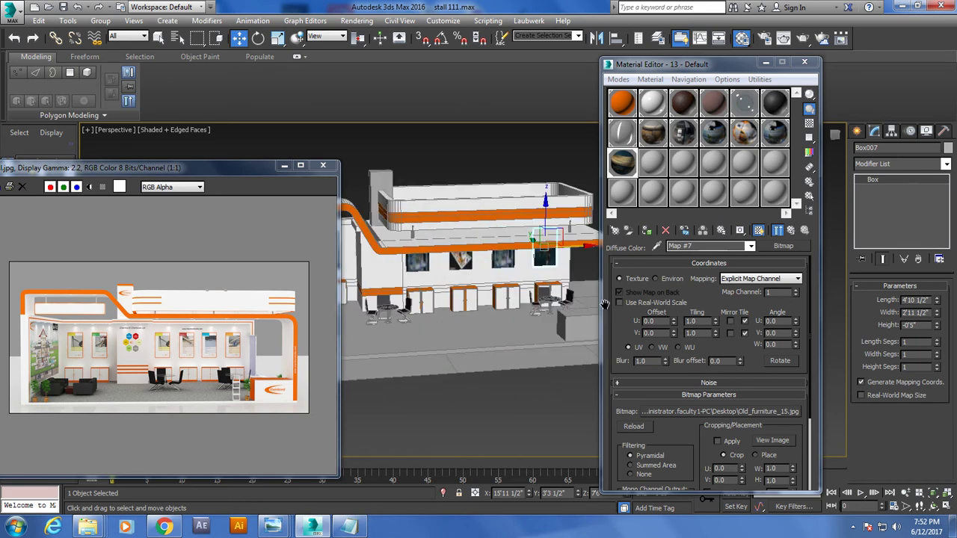
alt+middle_drag(491, 317, 460, 340)
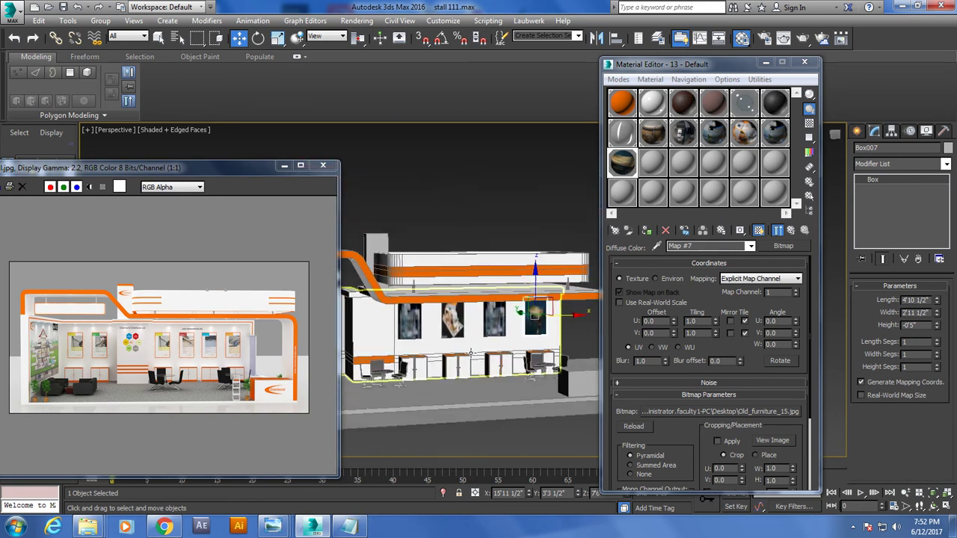
key(alt+w)
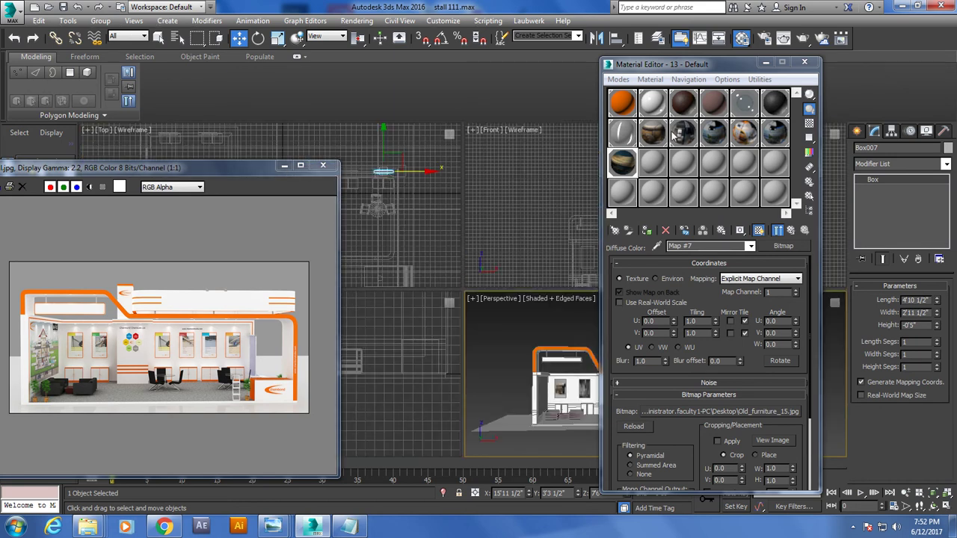
click(766, 65)
key(alt+w)
scroll(651, 246, up, 2)
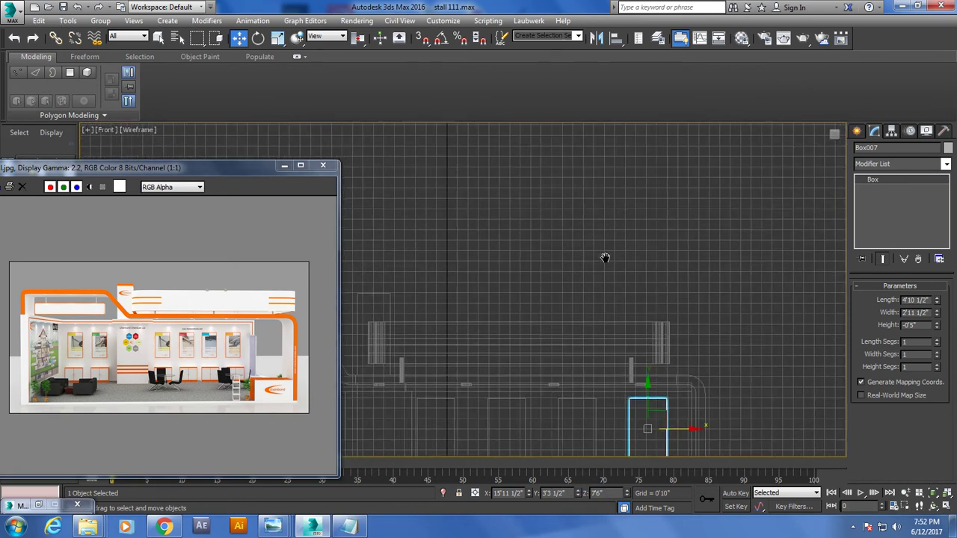
scroll(523, 314, up, 2)
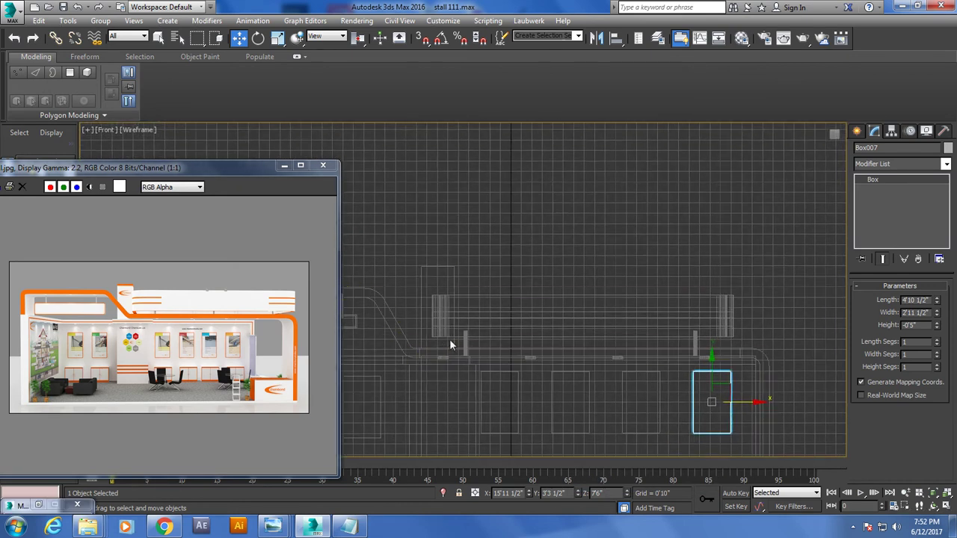
Select the tall front box, then the orange canopy line and a rod under the canopy.
click(450, 339)
key(alt+w)
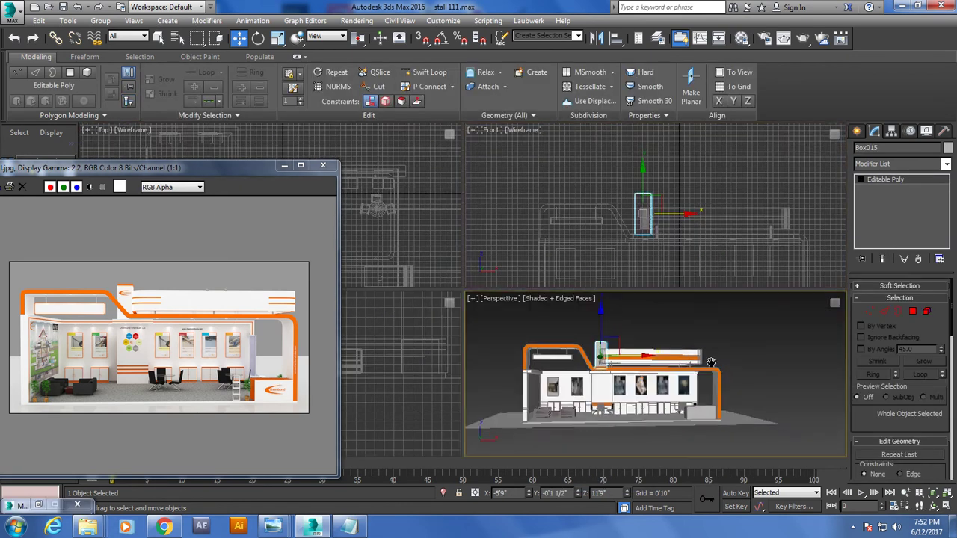
key(alt+w)
scroll(508, 331, up, 4)
click(527, 296)
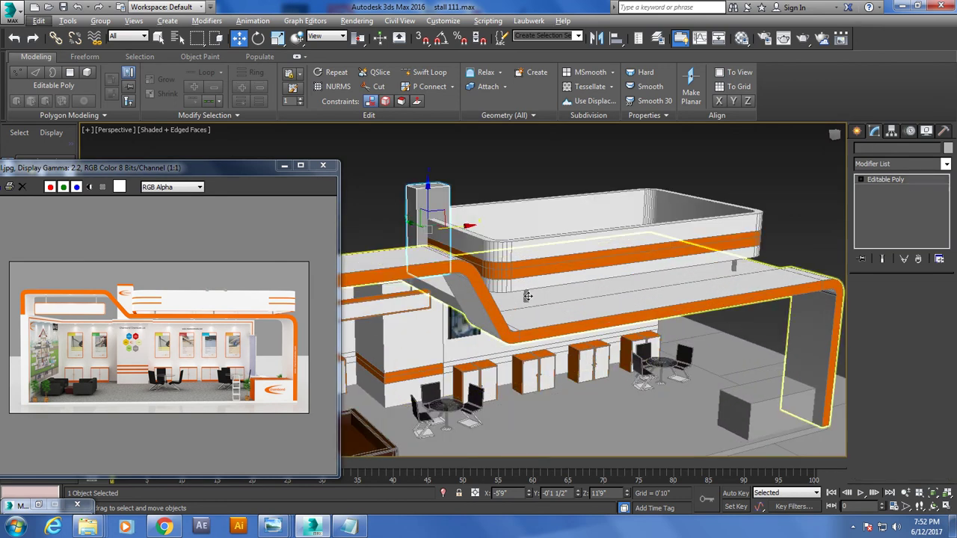
click(526, 294)
mouse_move(526, 295)
alt+middle_down()
mouse_move(684, 302)
mouse_move(670, 302)
alt+middle_up()
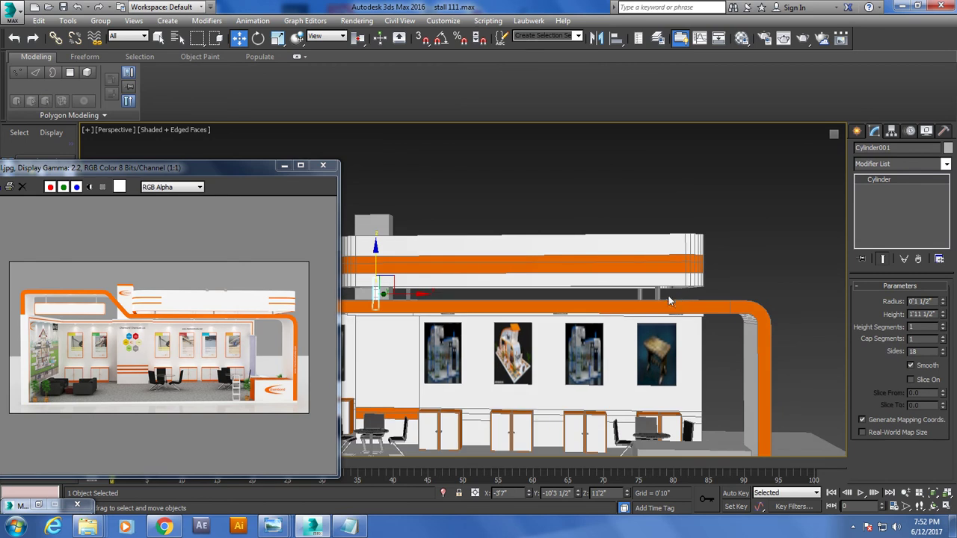
Add three more canopy rods to the selection and pick the 07 - Default material.
ctrl+click(658, 296)
ctrl+click(640, 293)
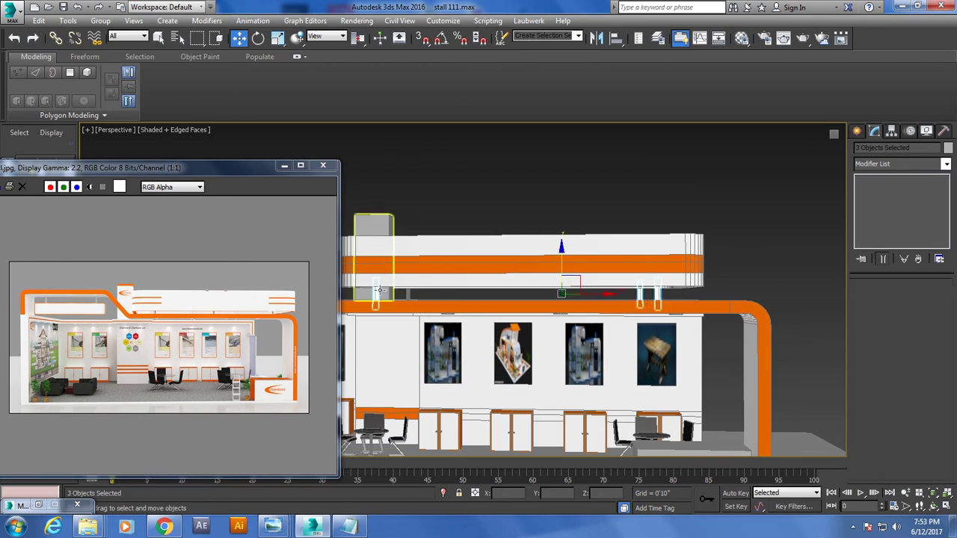
ctrl+click(408, 298)
key(m)
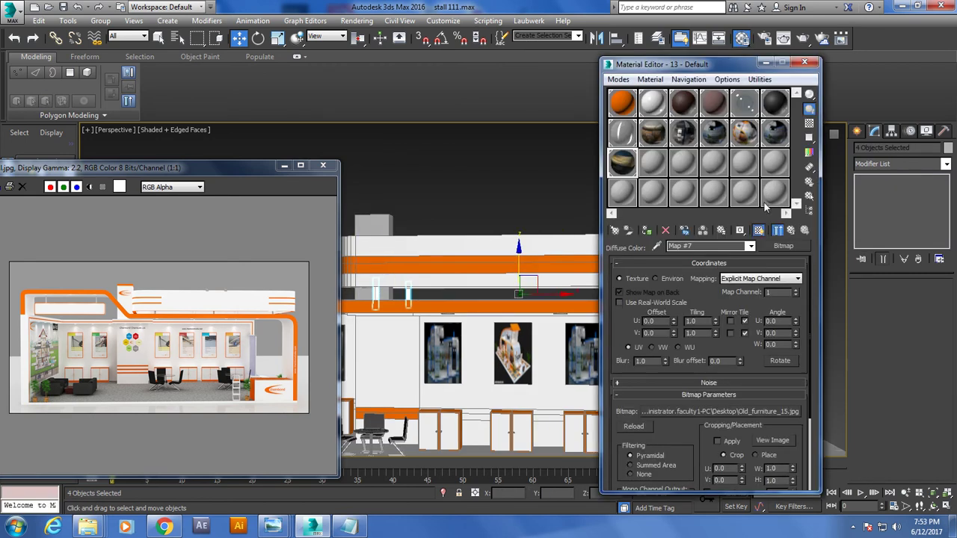
click(622, 133)
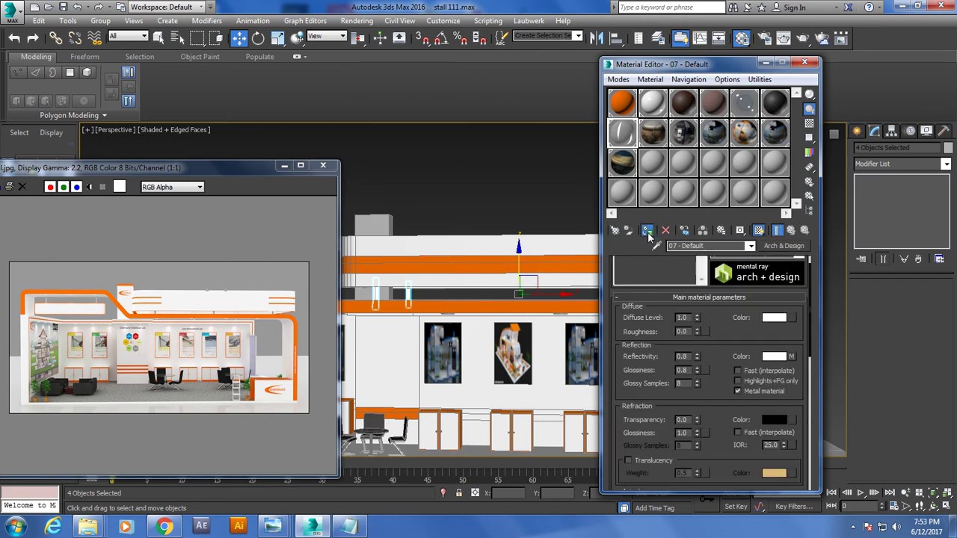
Select the two side rods under the top beam and assign them 07 - Default.
mouse_move(384, 289)
middle_down()
mouse_move(397, 332)
mouse_move(432, 329)
mouse_move(465, 260)
middle_up()
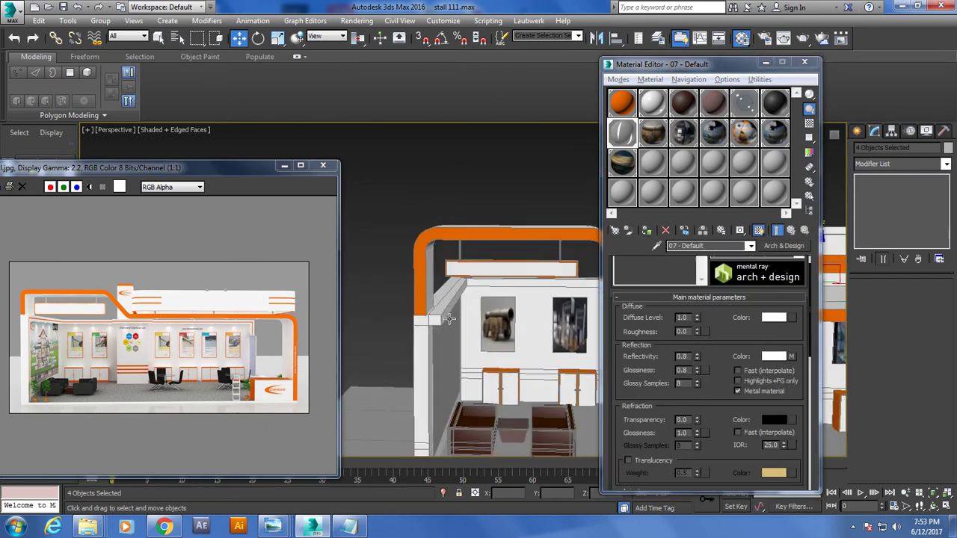
click(461, 255)
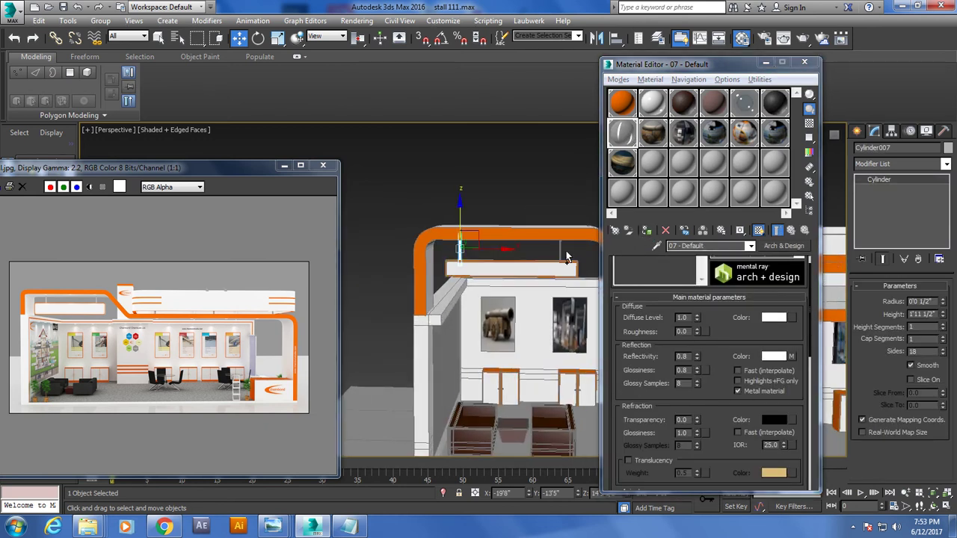
ctrl+click(559, 250)
click(648, 236)
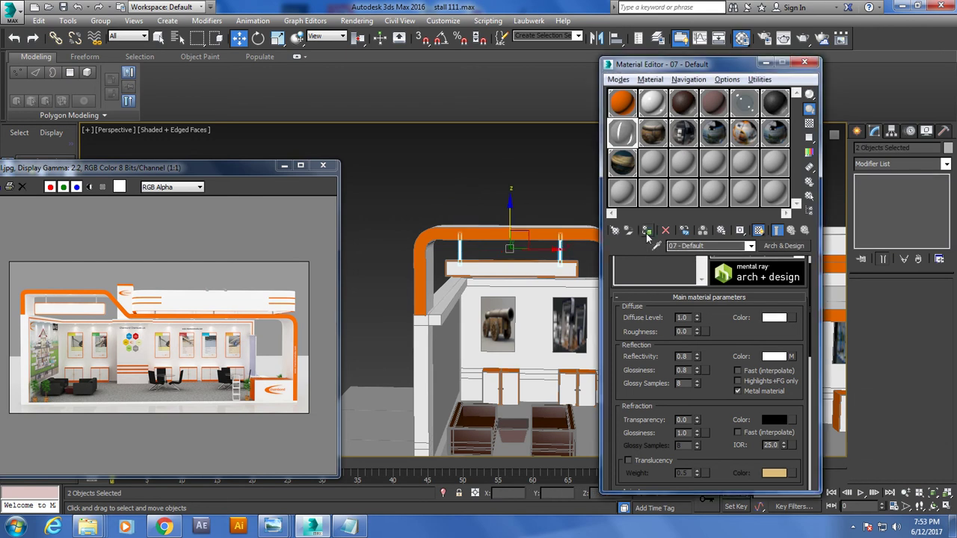
mouse_move(524, 246)
alt+middle_down()
mouse_move(476, 237)
mouse_move(396, 308)
alt+middle_up()
Select the left wall panel and load stall.jpg as a new material's diffuse bitmap.
click(396, 307)
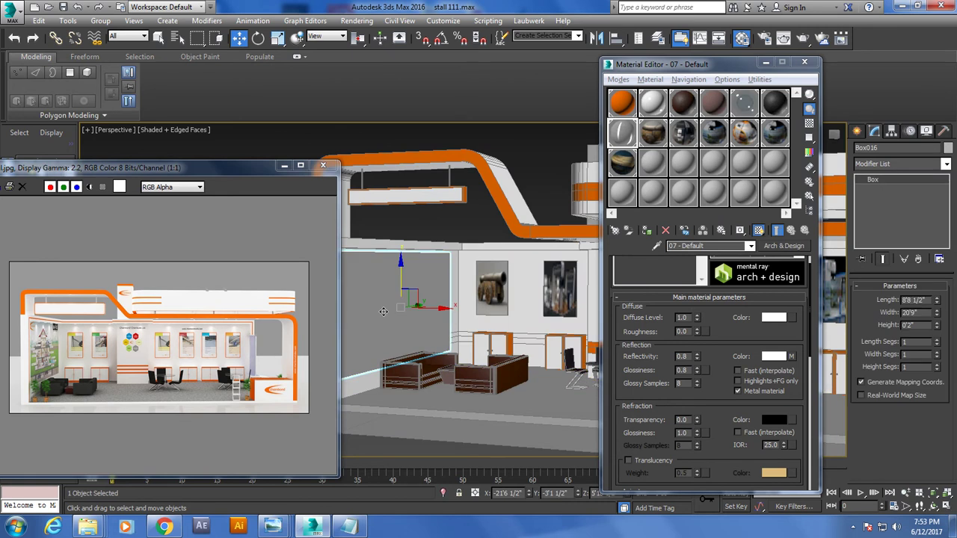
click(651, 162)
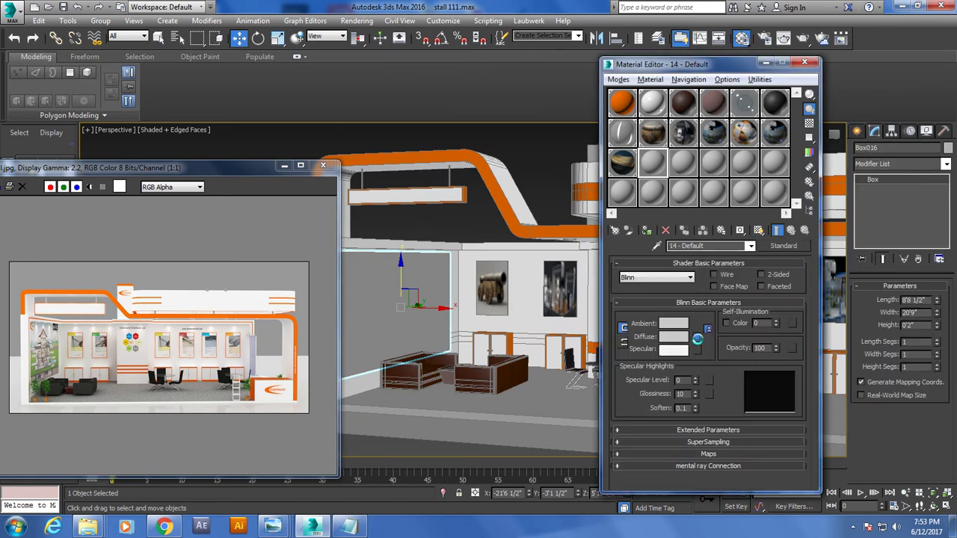
double_click(656, 100)
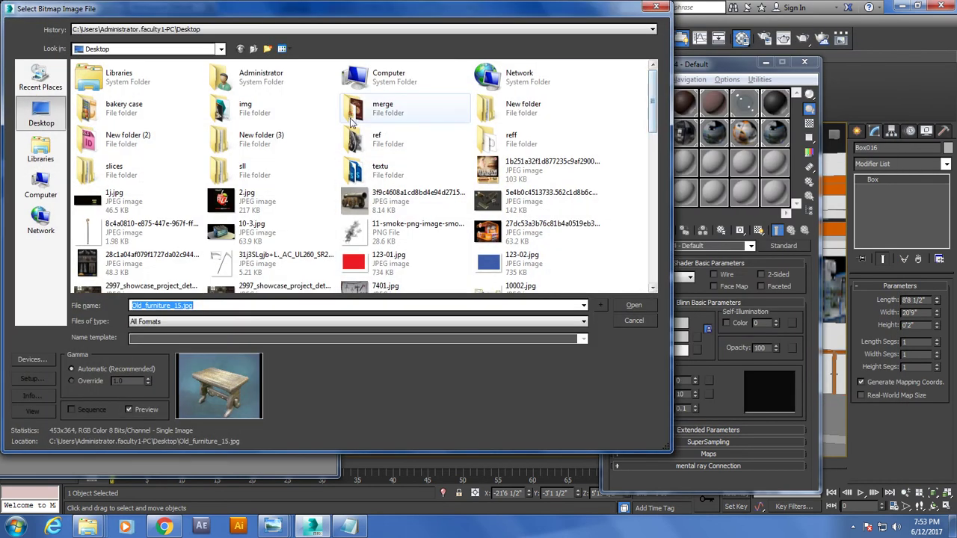
click(241, 146)
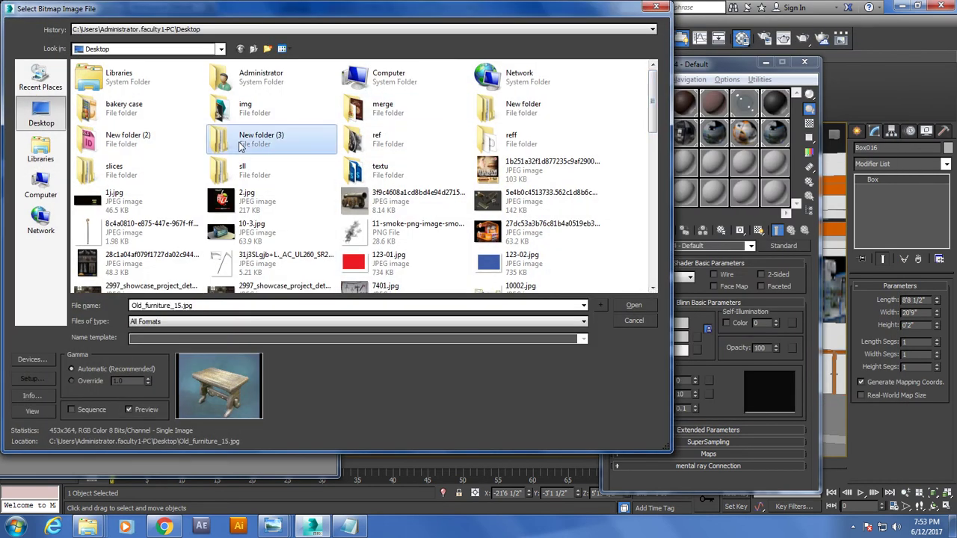
key(Up)
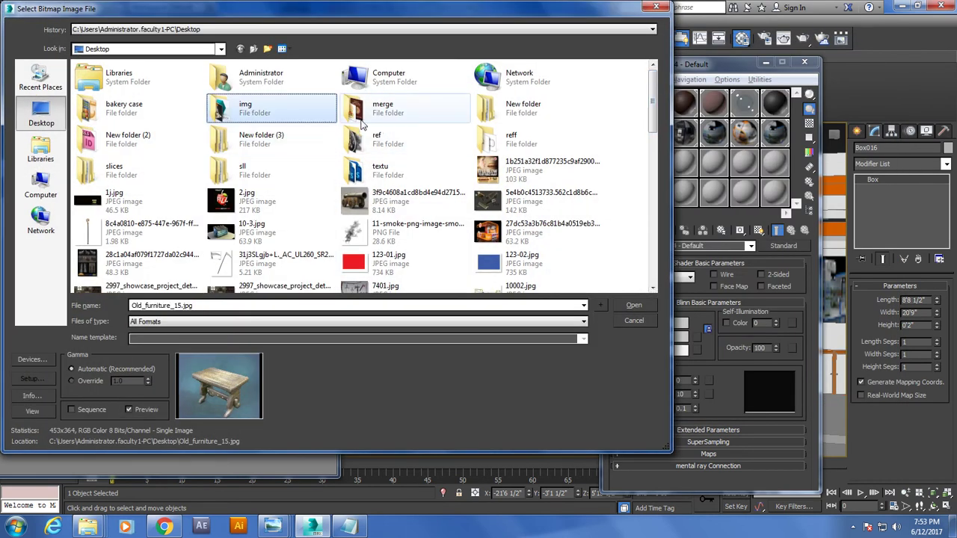
click(392, 210)
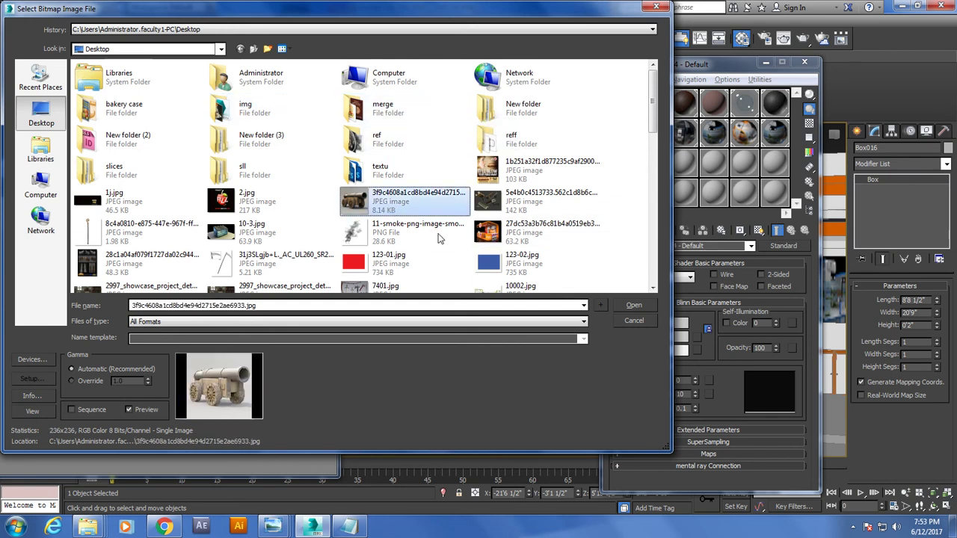
scroll(392, 217, down, 5)
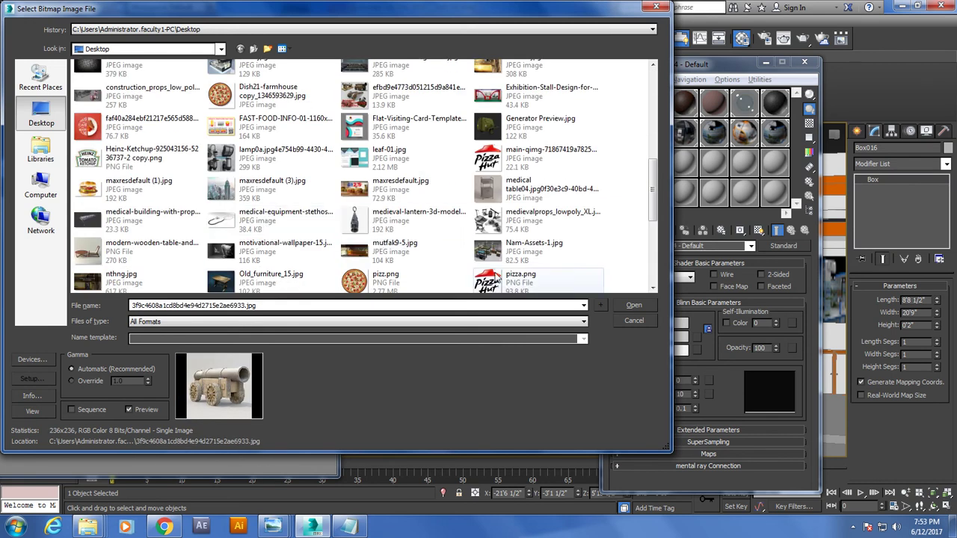
scroll(449, 262, down, 5)
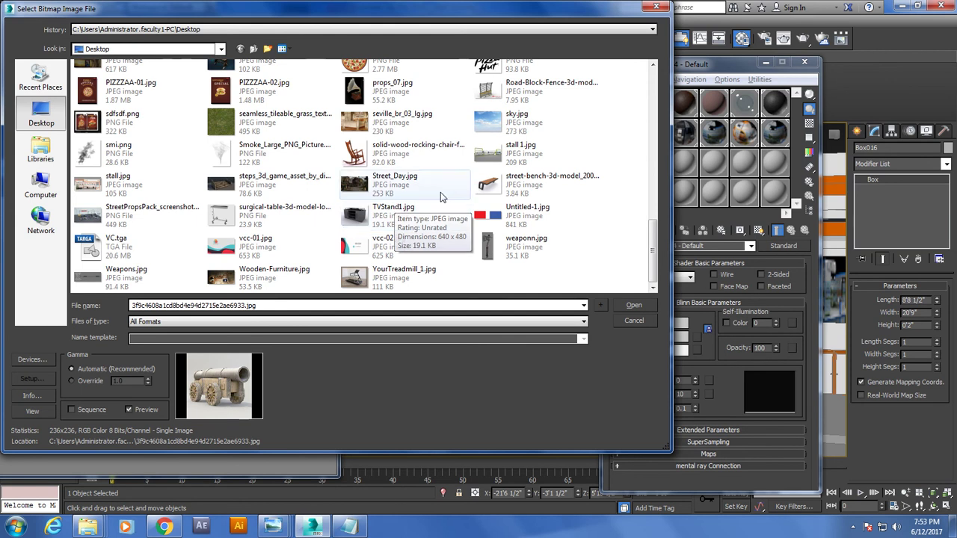
double_click(147, 188)
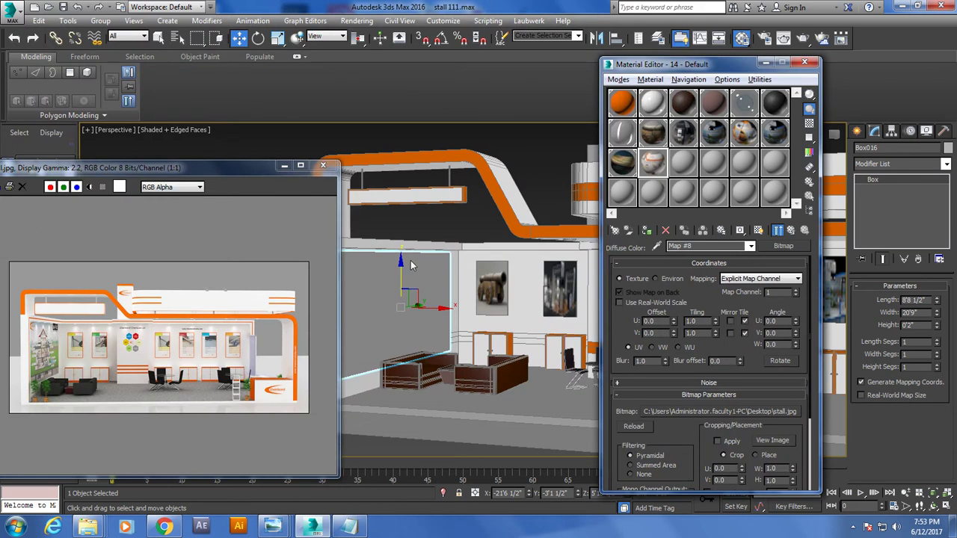
Show the stall.jpg map in the viewport, assign it to the panel, and minimize the editor.
click(647, 230)
click(759, 231)
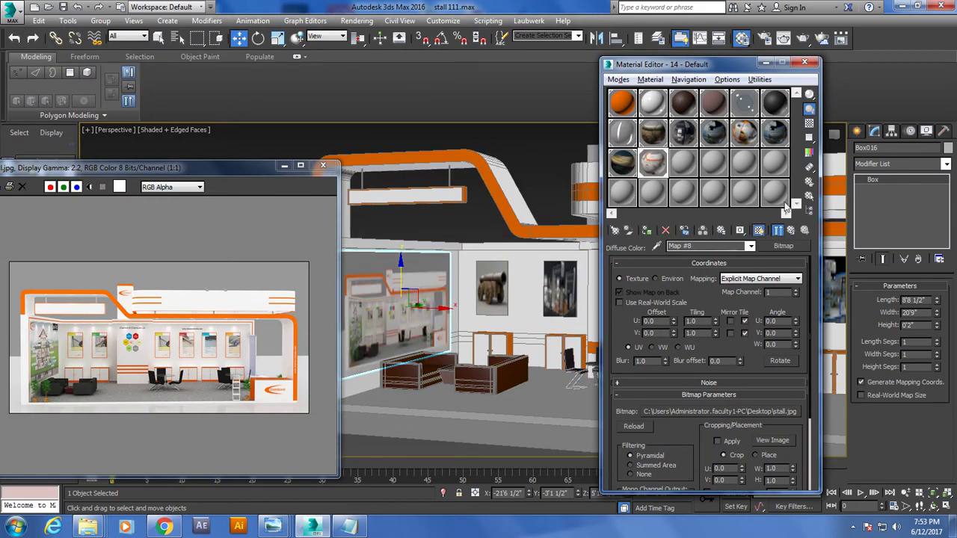
click(763, 66)
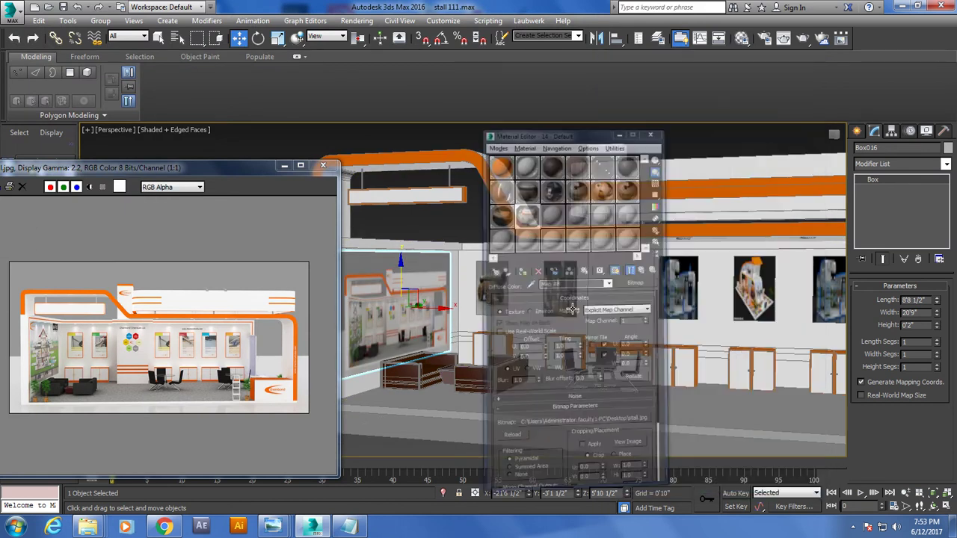
mouse_move(569, 337)
alt+middle_down()
mouse_move(619, 354)
mouse_move(556, 320)
mouse_move(583, 294)
mouse_move(583, 329)
mouse_move(568, 342)
mouse_move(596, 342)
alt+middle_up()
Convert the reception counter box to Editable Poly and select its front face.
click(568, 342)
scroll(596, 342, up, 3)
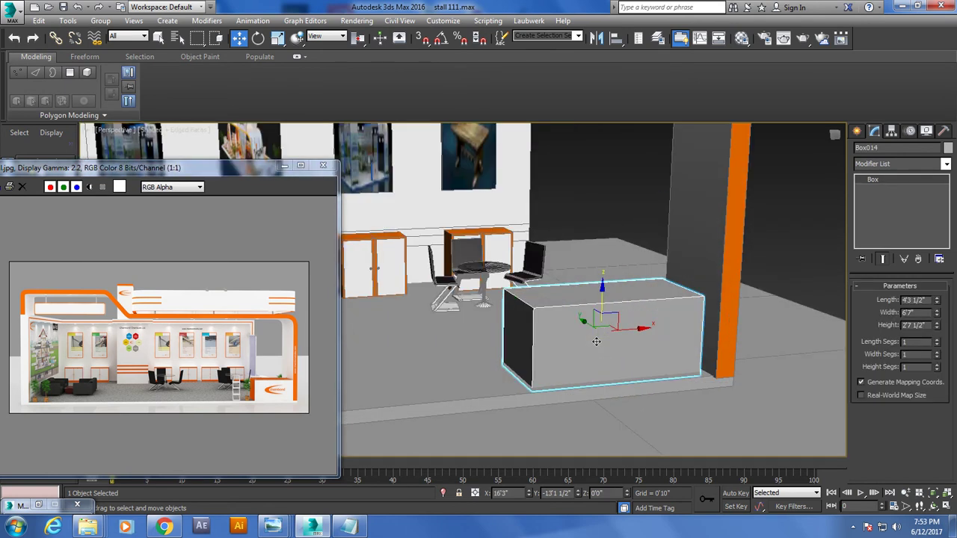
right_click(896, 181)
click(886, 273)
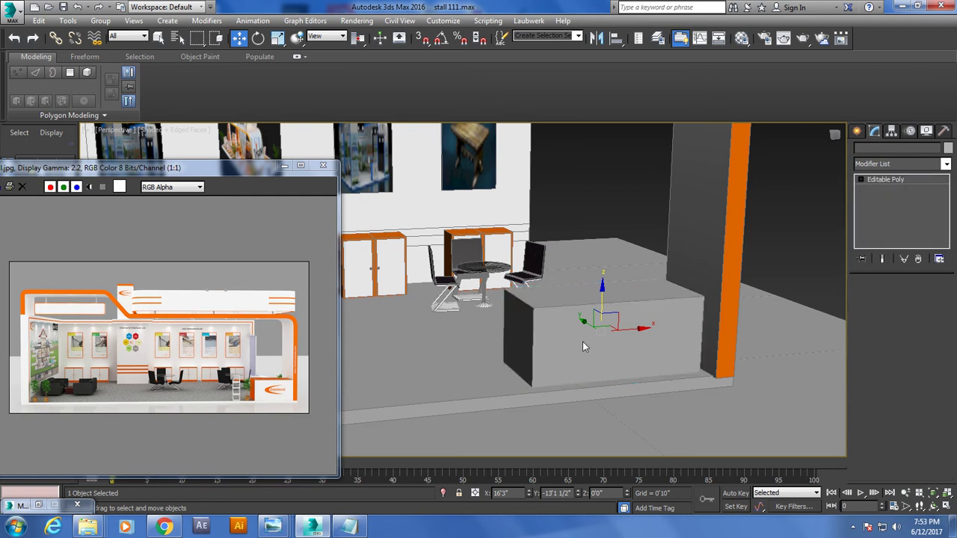
key(4)
click(591, 329)
mouse_move(590, 329)
alt+middle_down()
mouse_move(614, 323)
mouse_move(543, 330)
mouse_move(565, 353)
alt+middle_up()
click(542, 329)
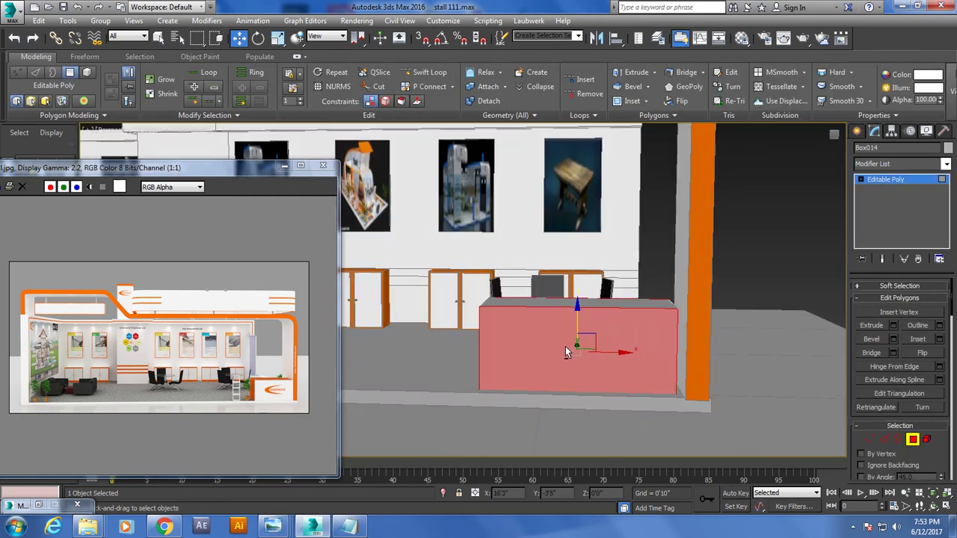
Assign the orange sample material to the counter face and exit polygon mode.
key(m)
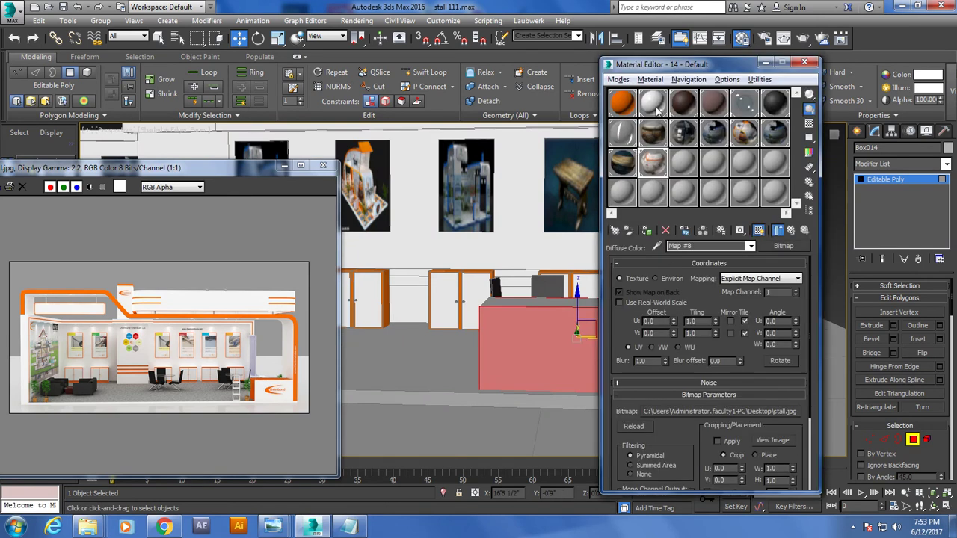
click(653, 105)
click(648, 231)
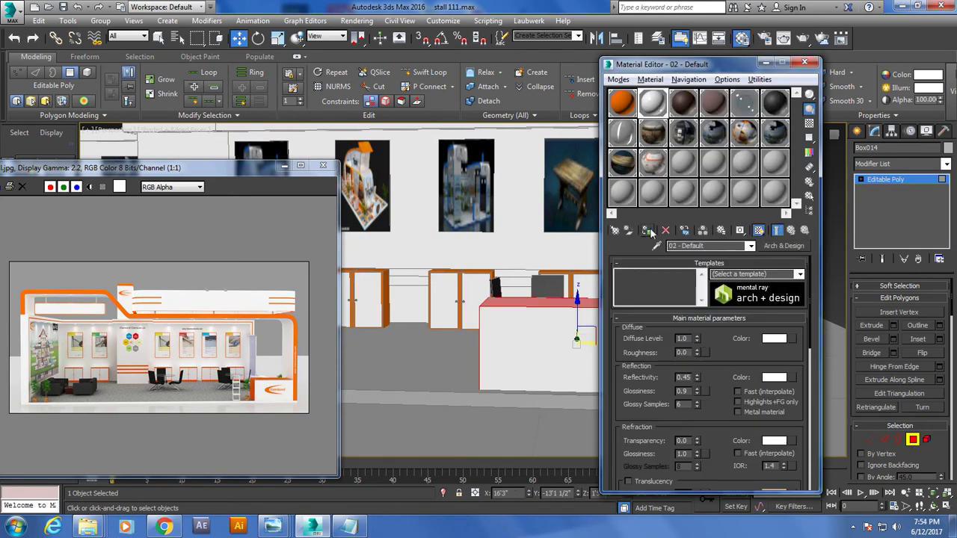
click(633, 105)
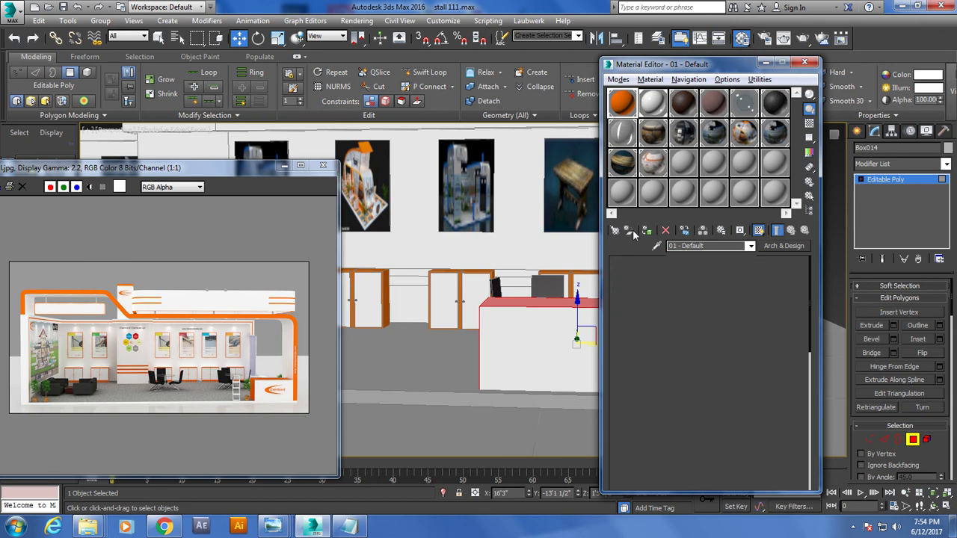
click(647, 231)
scroll(486, 284, down, 3)
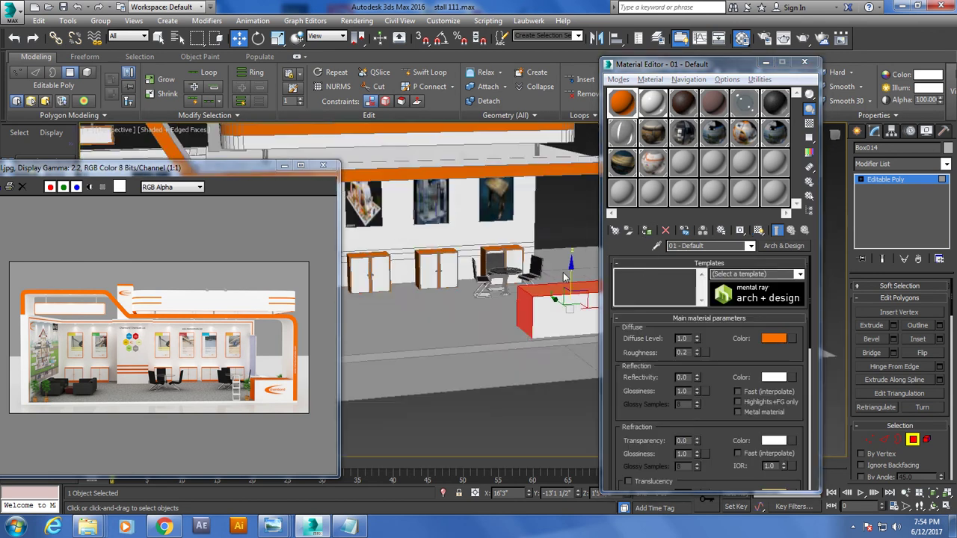
alt+middle_drag(485, 284, 500, 277)
scroll(500, 276, up, 3)
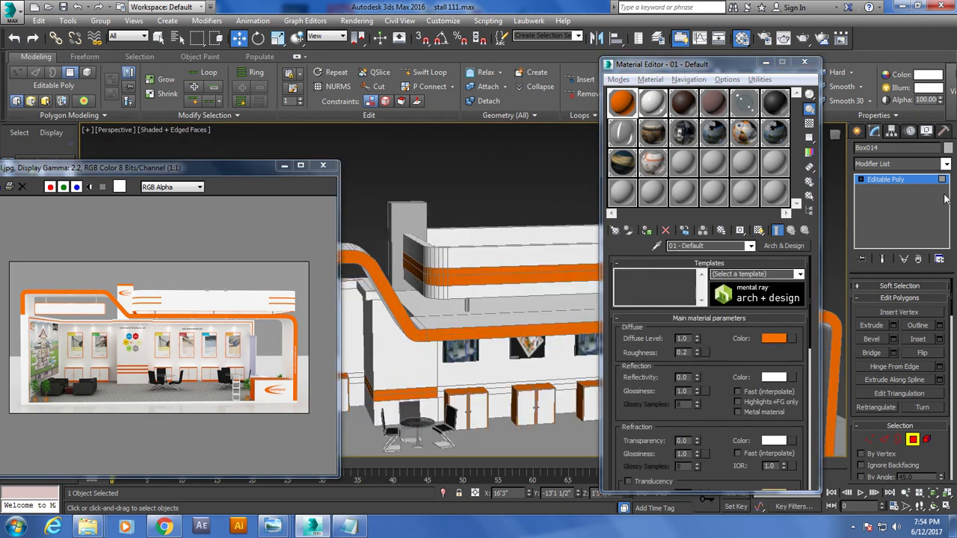
click(901, 181)
click(407, 247)
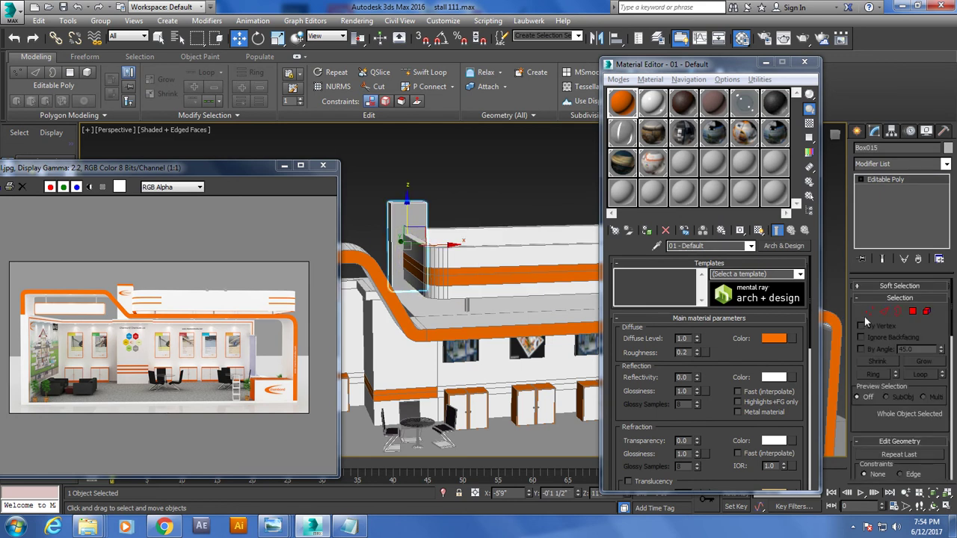
Give the column's front face the white 02 - Default material and select its left side face.
click(914, 311)
click(402, 221)
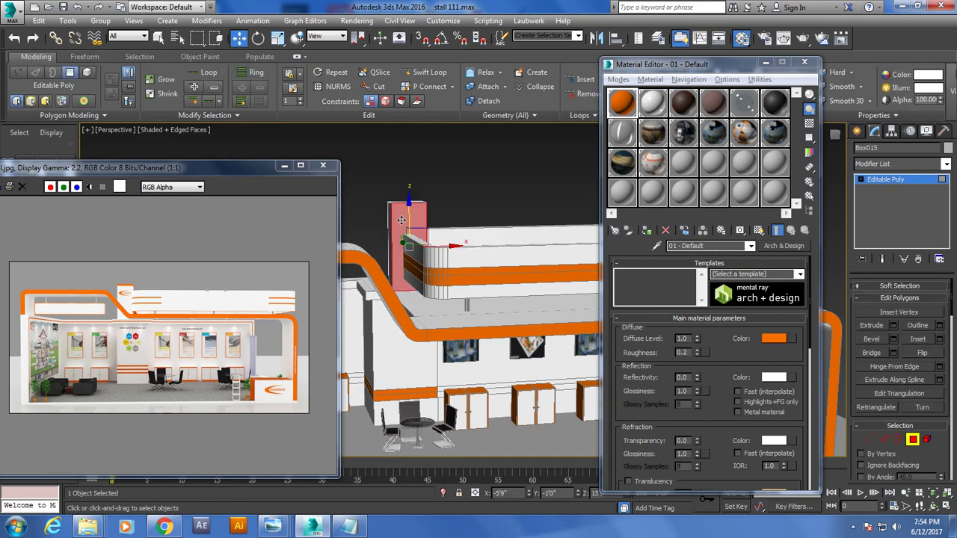
click(648, 232)
mouse_move(432, 211)
alt+middle_down()
mouse_move(384, 220)
mouse_move(438, 225)
alt+middle_up()
click(386, 214)
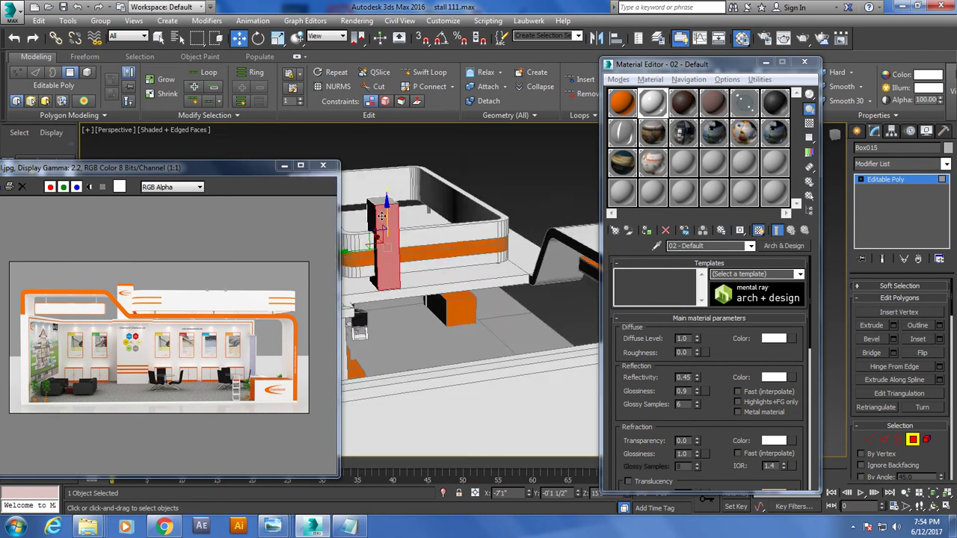
alt+middle_drag(372, 212, 389, 223)
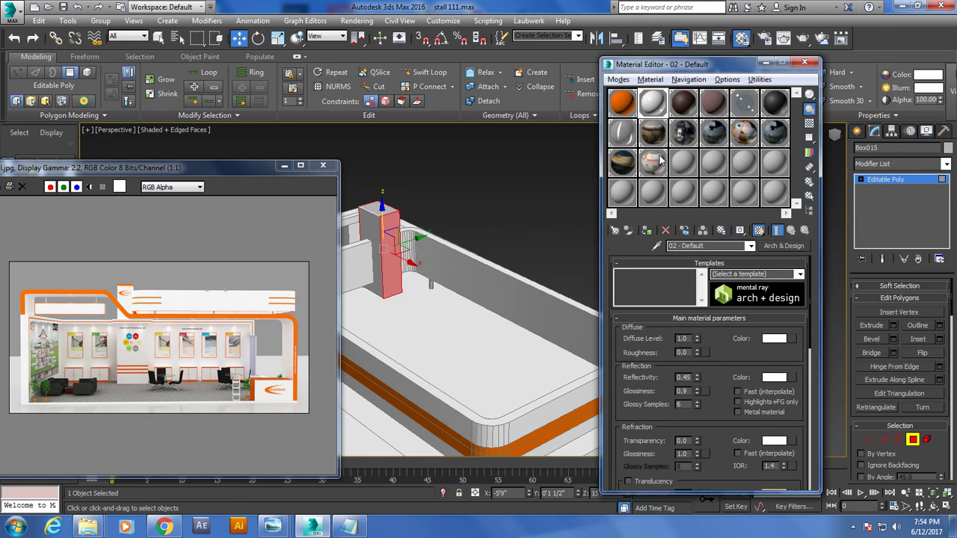
Apply the white material to the column's side face and leave polygon mode.
click(646, 230)
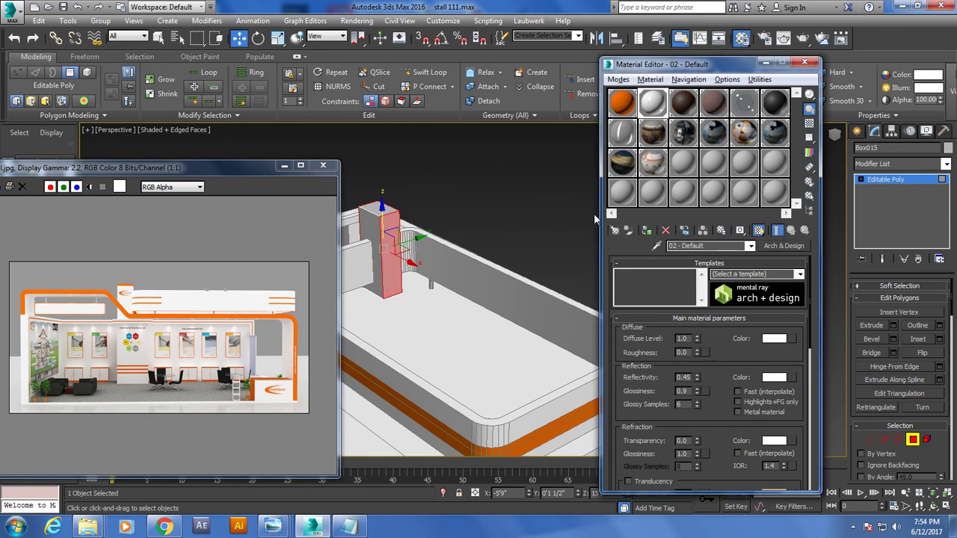
scroll(479, 246, down, 5)
alt+middle_drag(538, 217, 562, 244)
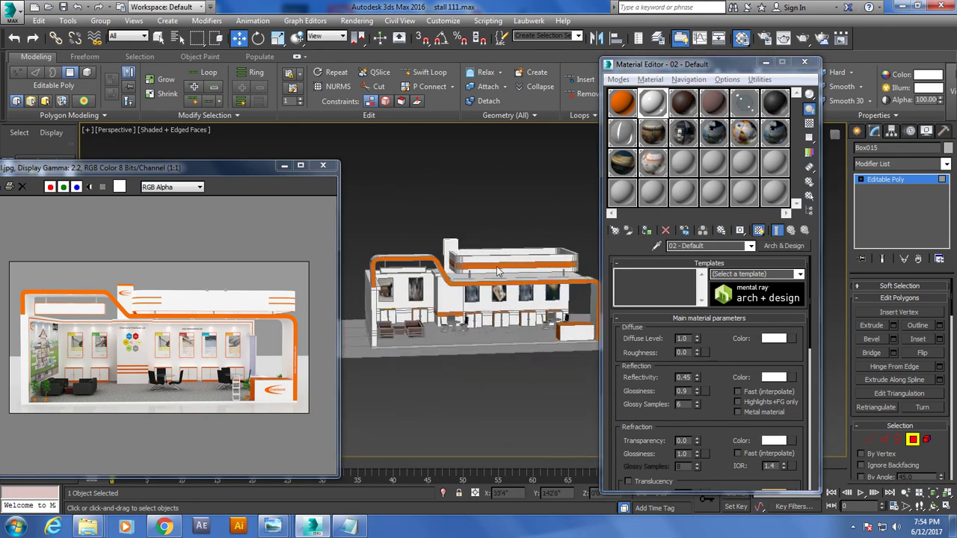
scroll(465, 291, up, 3)
scroll(464, 286, up, 2)
scroll(462, 284, up, 2)
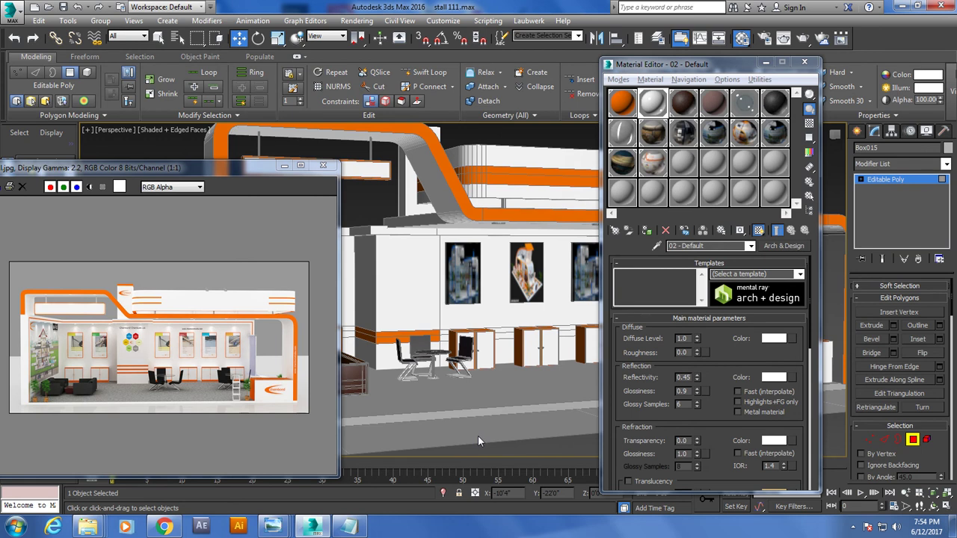
scroll(546, 305, up, 1)
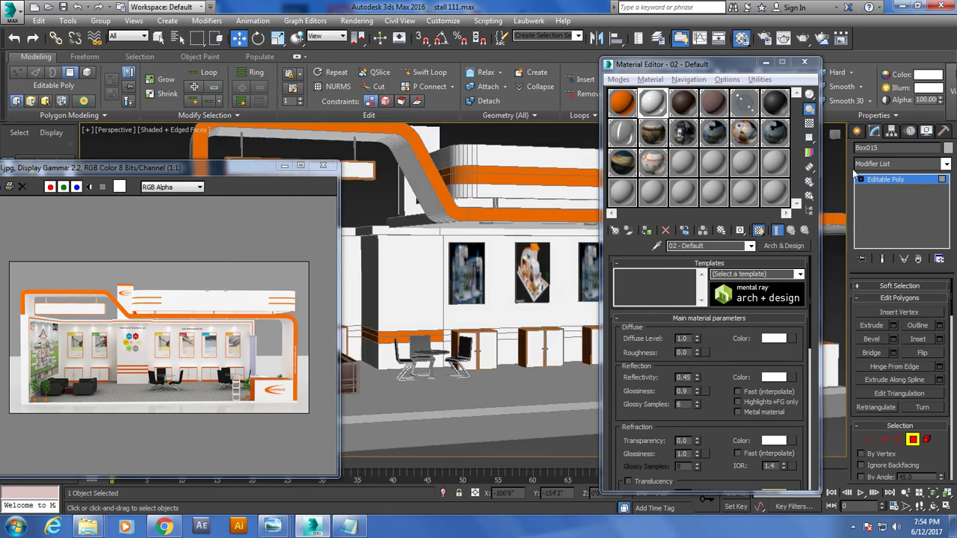
click(891, 181)
Select two light fixtures under the orange canopy band.
alt+middle_drag(419, 246, 357, 218)
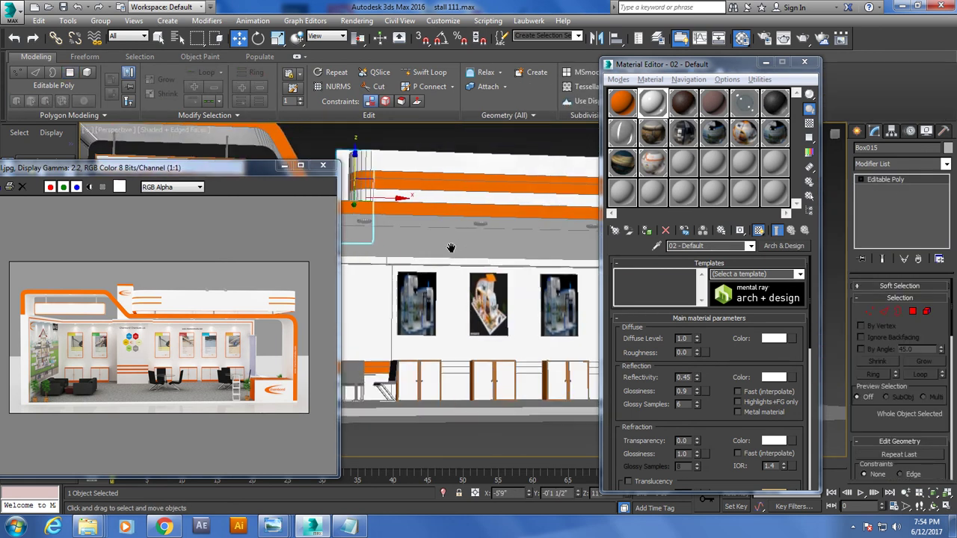
click(260, 139)
ctrl+click(479, 225)
middle_drag(478, 226, 302, 253)
Add two more fixtures and set material 15's diffuse to pale cream (254, 226, 183).
ctrl+click(479, 252)
ctrl+click(478, 251)
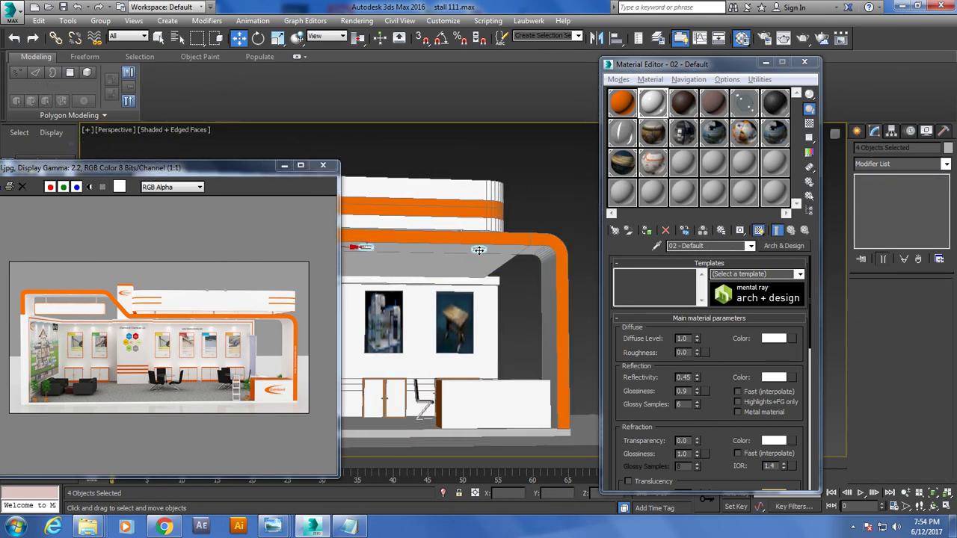
click(684, 162)
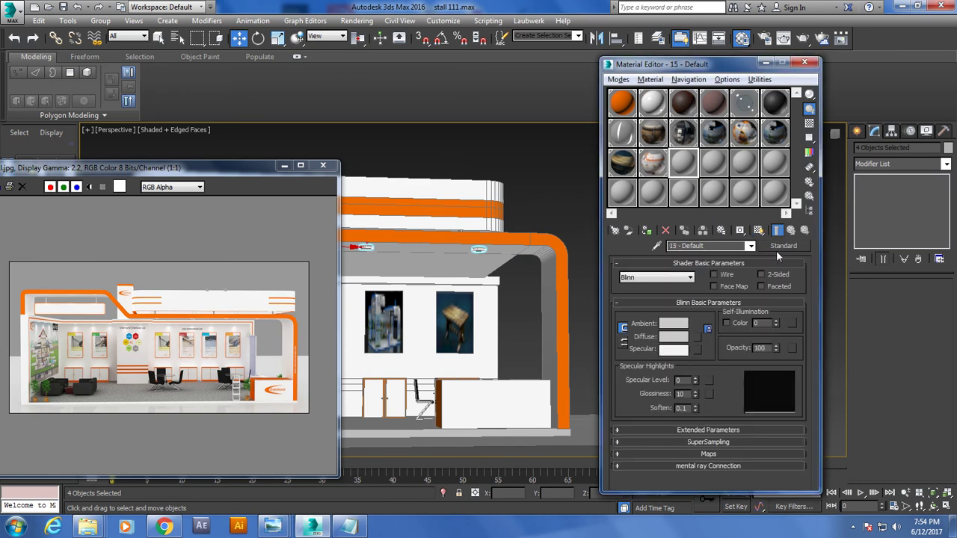
click(678, 338)
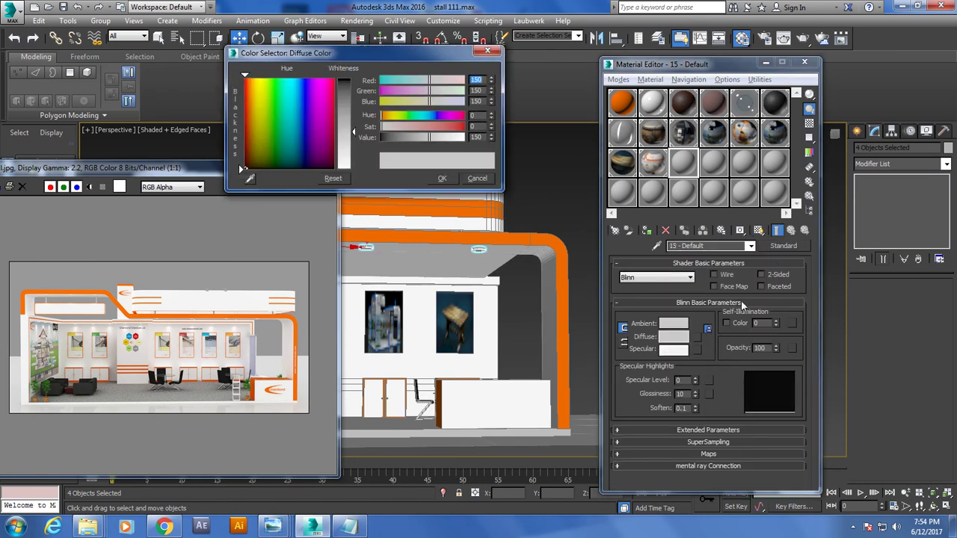
mouse_move(273, 142)
mouse_down()
mouse_move(251, 135)
mouse_move(255, 77)
mouse_up()
click(355, 136)
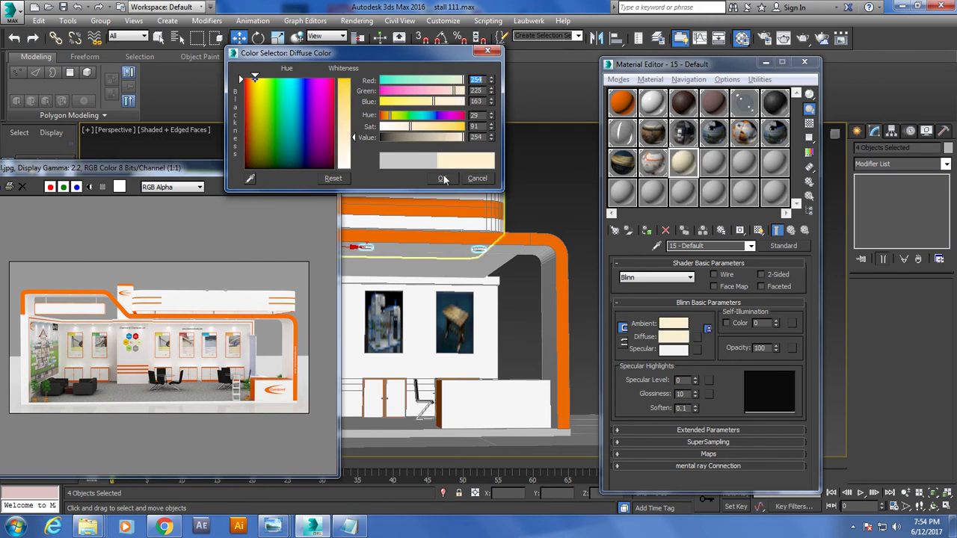
click(442, 178)
Clear the selection and select the floor box.
click(549, 174)
mouse_move(504, 251)
alt+middle_down()
mouse_move(458, 269)
mouse_move(439, 336)
alt+middle_up()
click(439, 329)
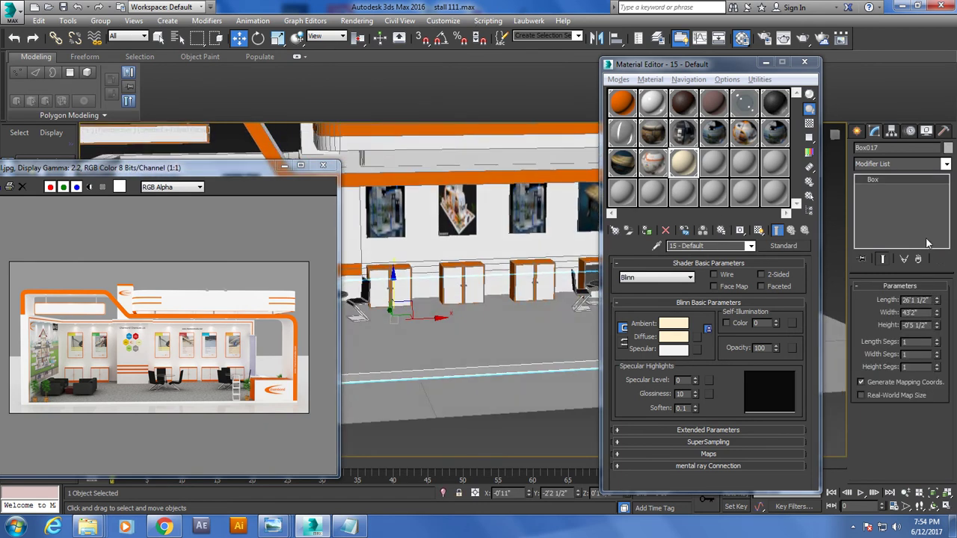
Convert the floor to Editable Poly and save the scene.
right_click(880, 185)
click(908, 270)
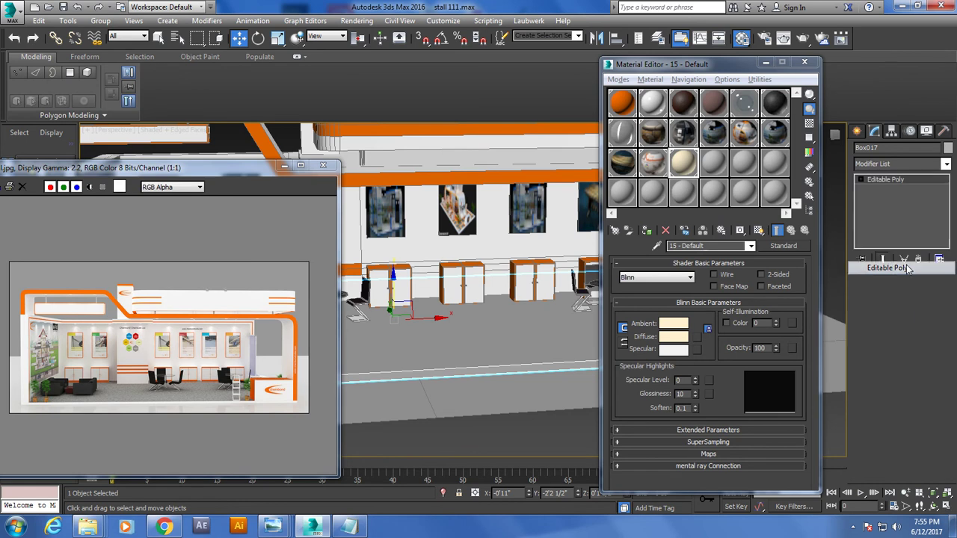
click(15, 9)
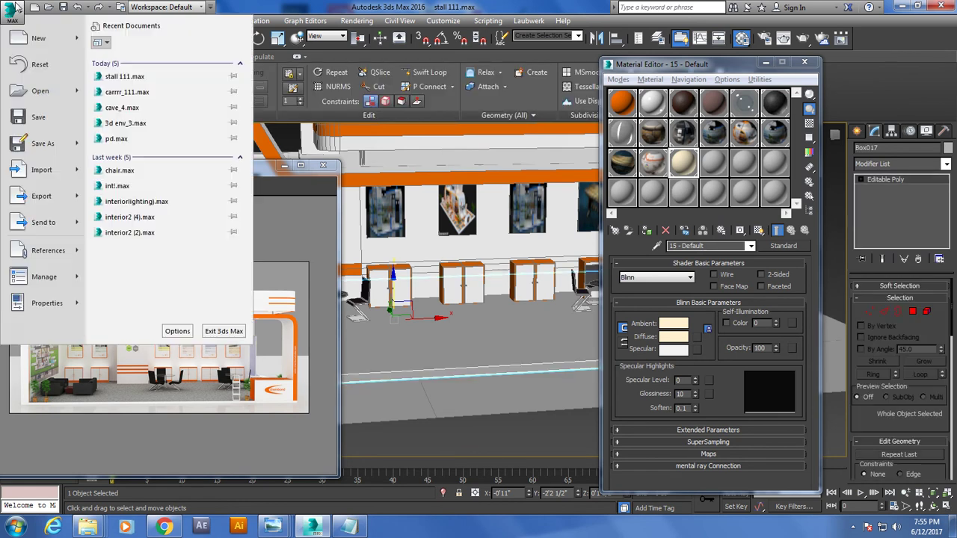
click(33, 116)
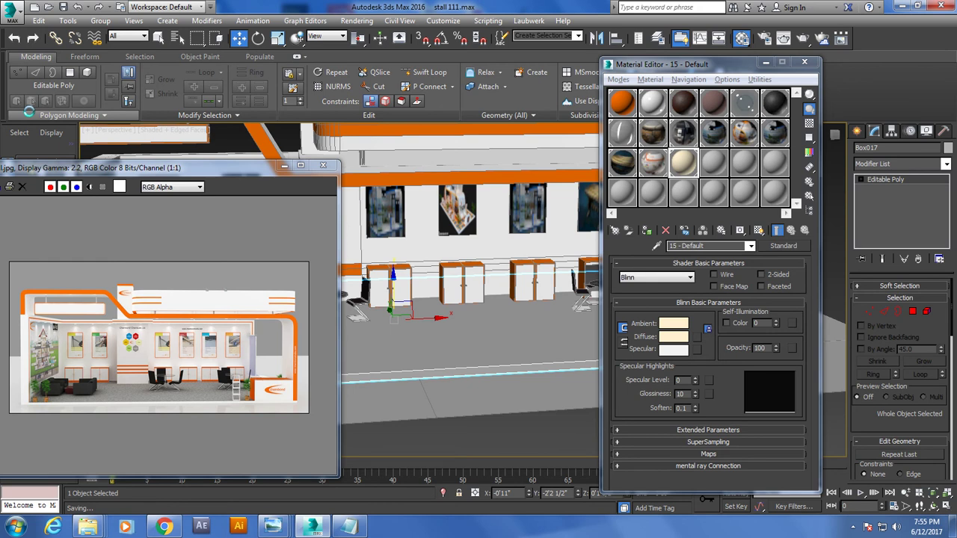
Select the floor's top face and start an Arch & Design Matte Finish material with a bitmap diffuse map.
click(912, 311)
click(542, 321)
click(731, 174)
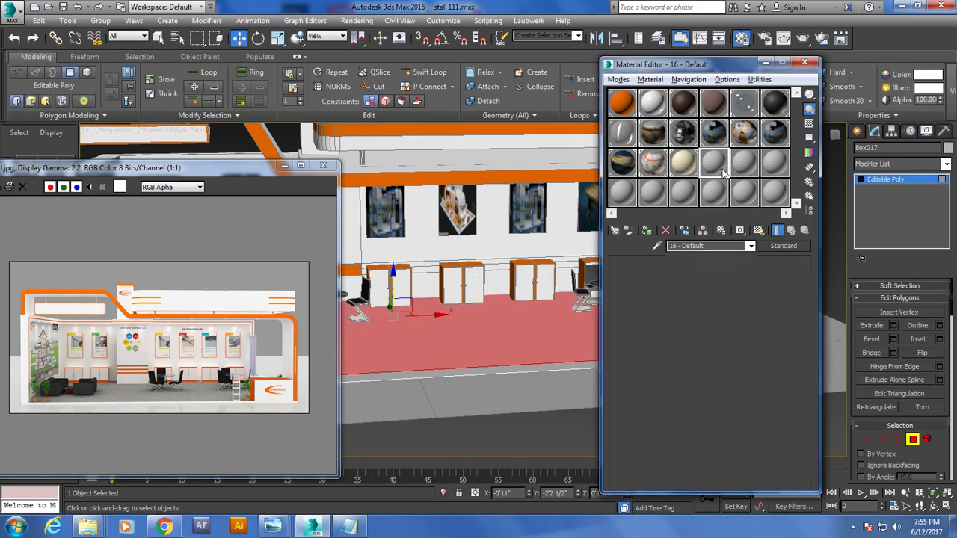
click(784, 245)
double_click(676, 269)
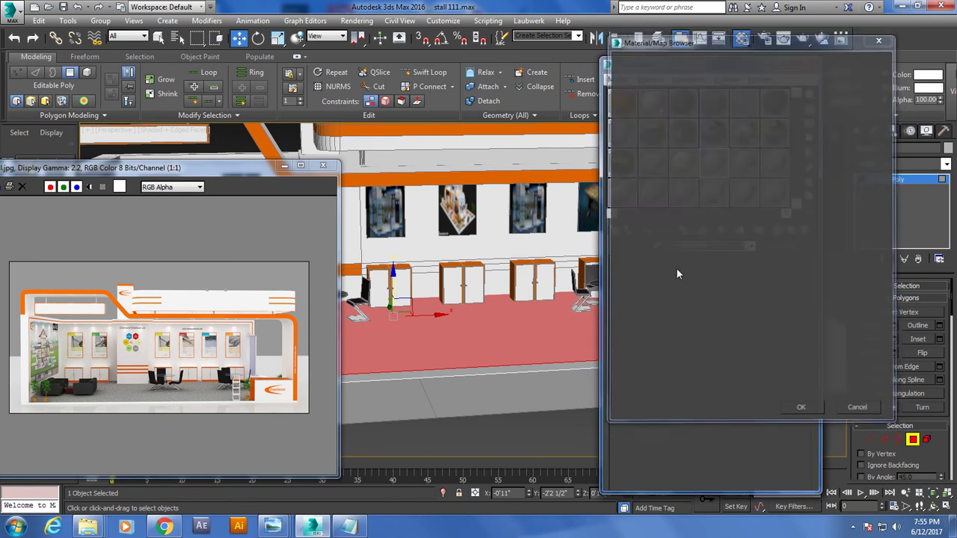
click(799, 275)
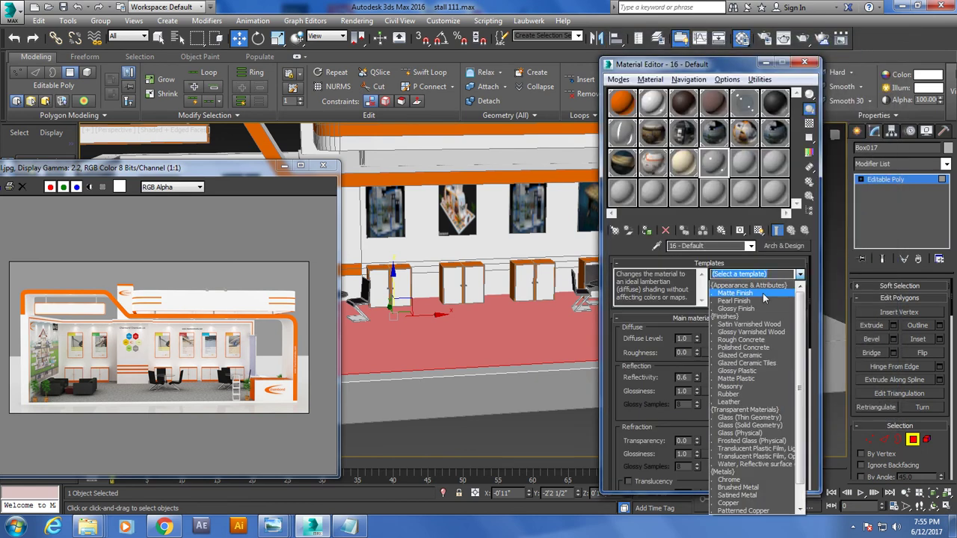
click(762, 296)
click(794, 339)
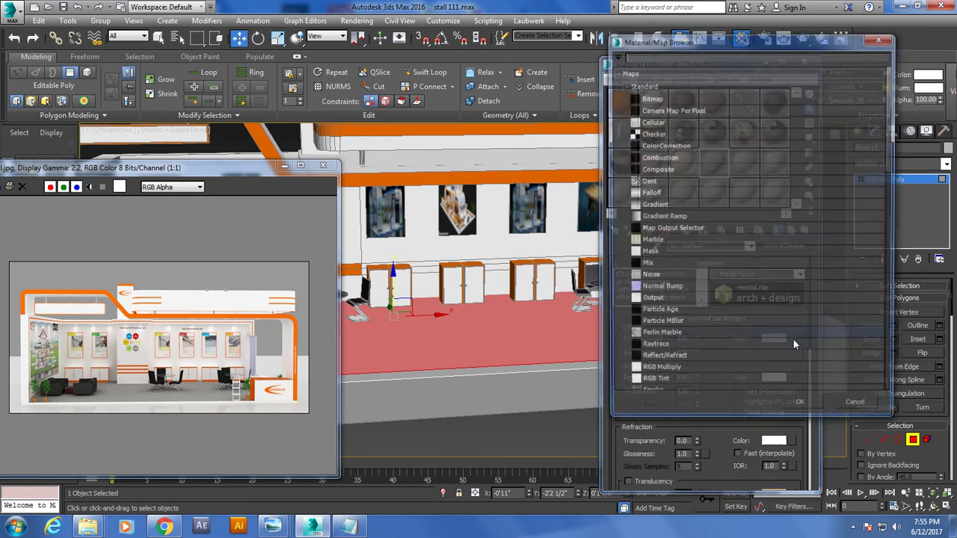
double_click(649, 100)
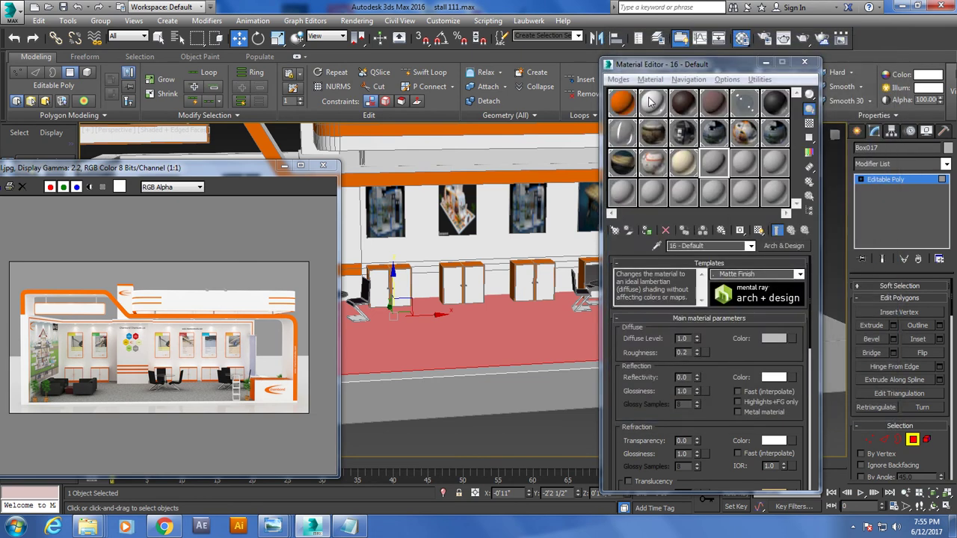
click(41, 185)
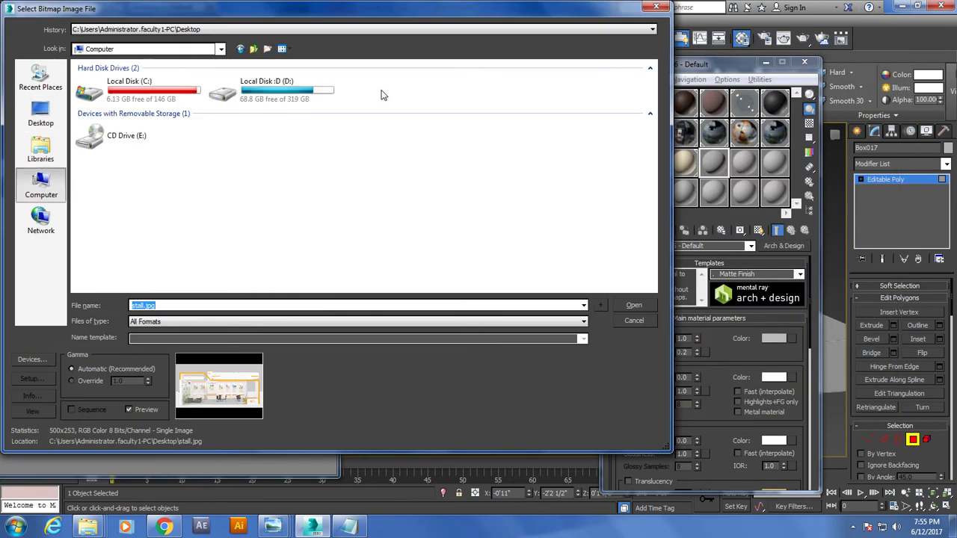
Browse to Local Disk D: > Kayo > Texture lib in the bitmap file dialog.
double_click(305, 102)
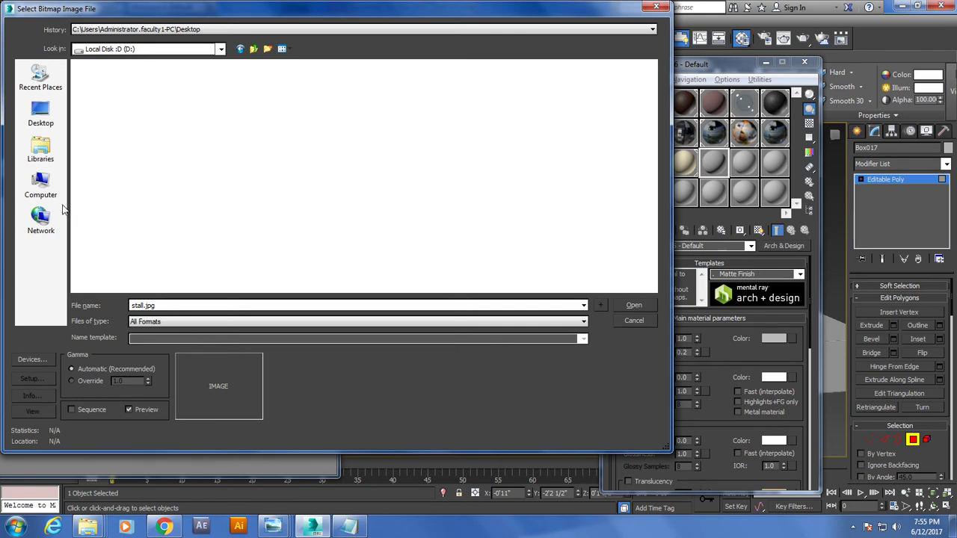
click(43, 193)
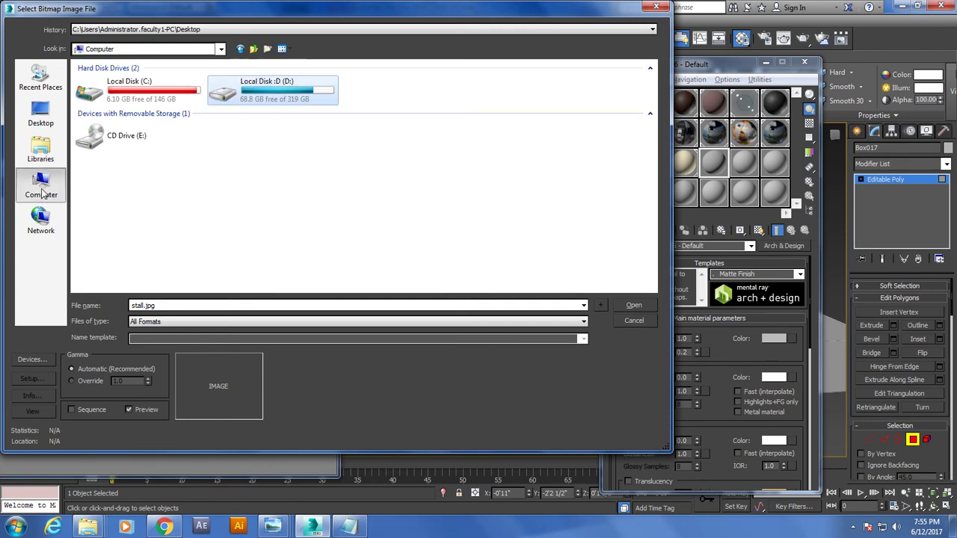
double_click(273, 93)
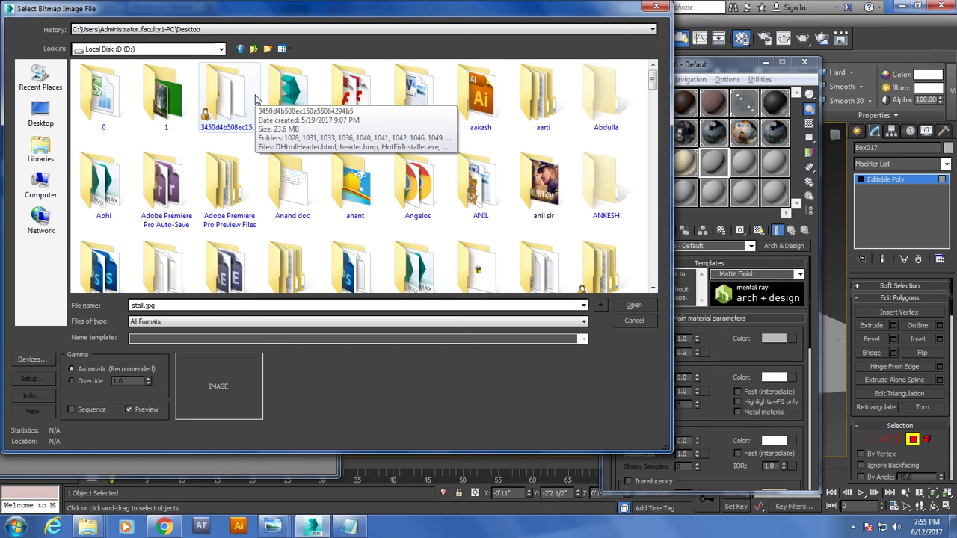
key(k)
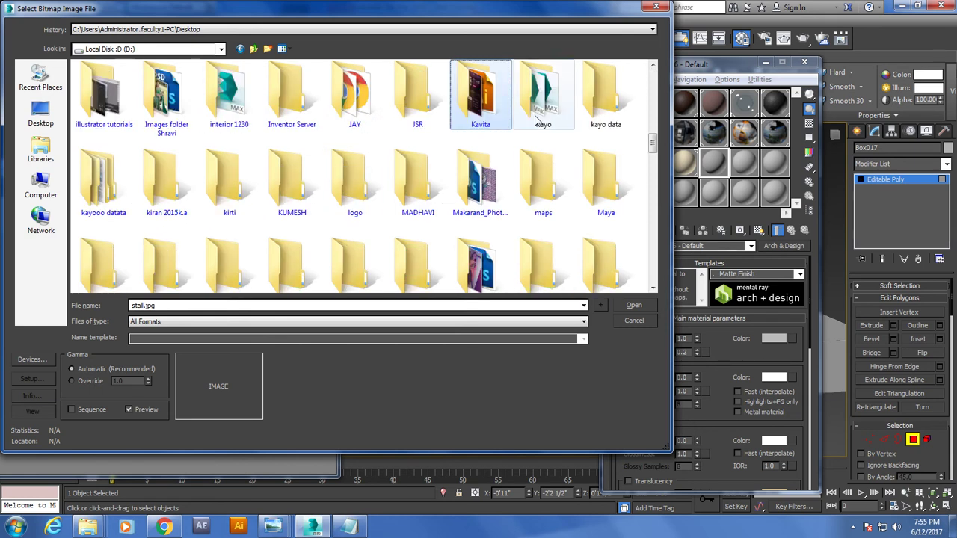
double_click(536, 120)
scroll(134, 171, down, 5)
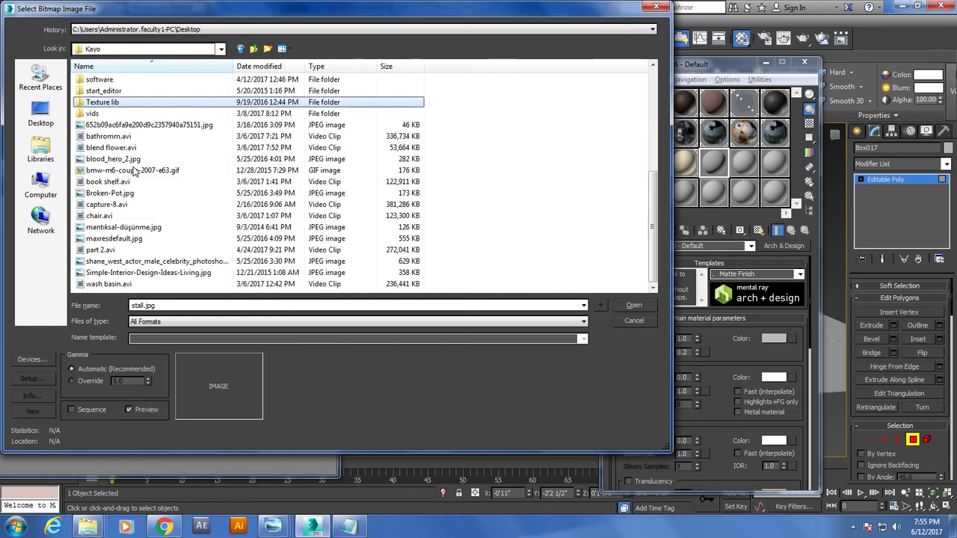
double_click(107, 105)
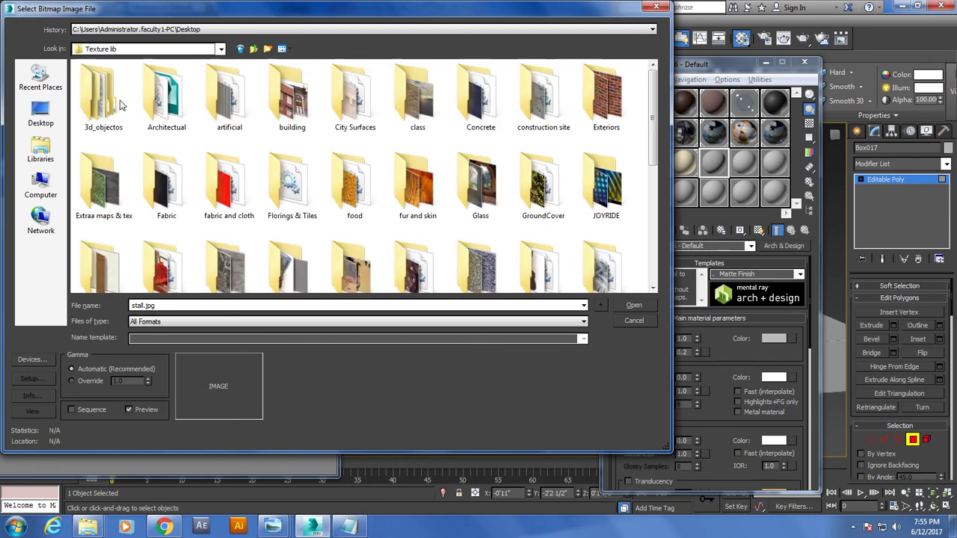
Look through the Architectural, Fabric and planks folders, then open Natural Marble.
double_click(186, 117)
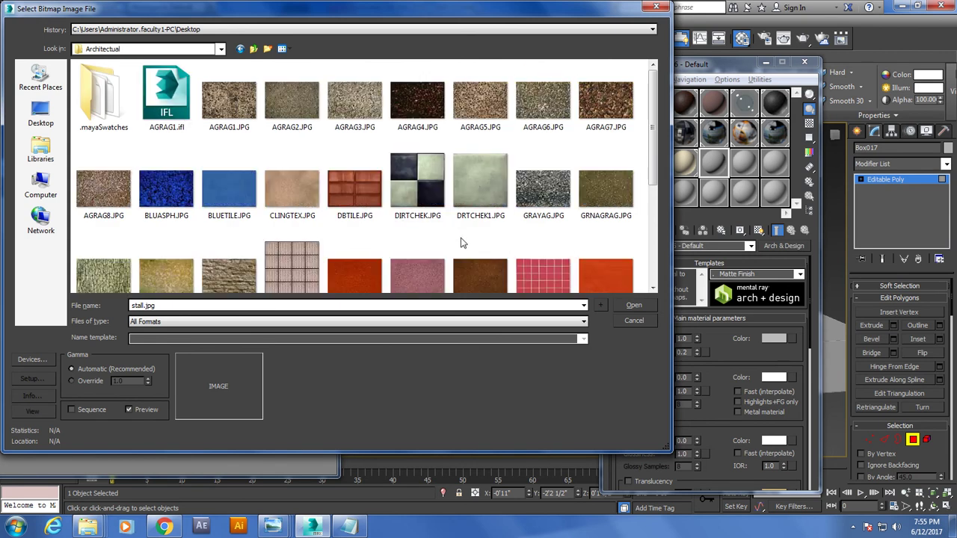
scroll(377, 261, down, 2)
scroll(377, 261, down, 1)
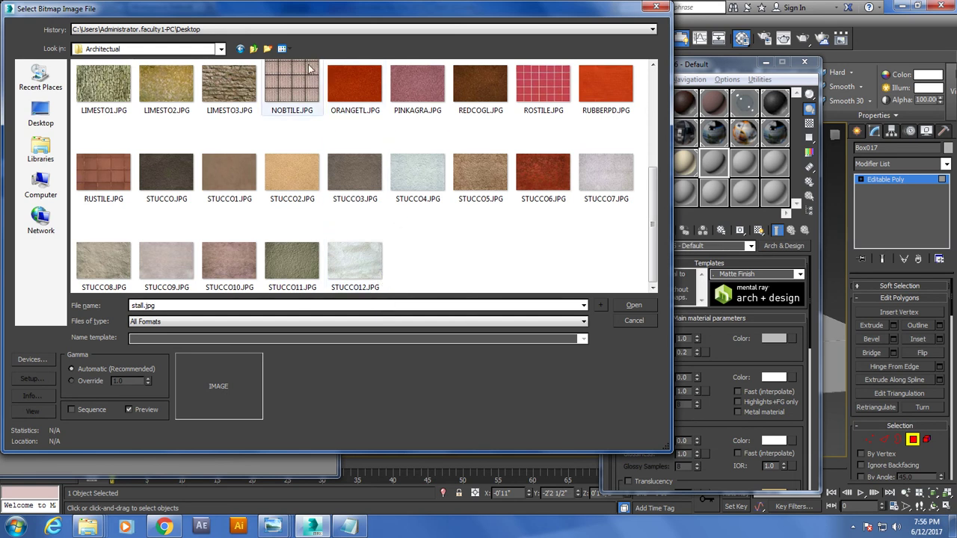
click(254, 49)
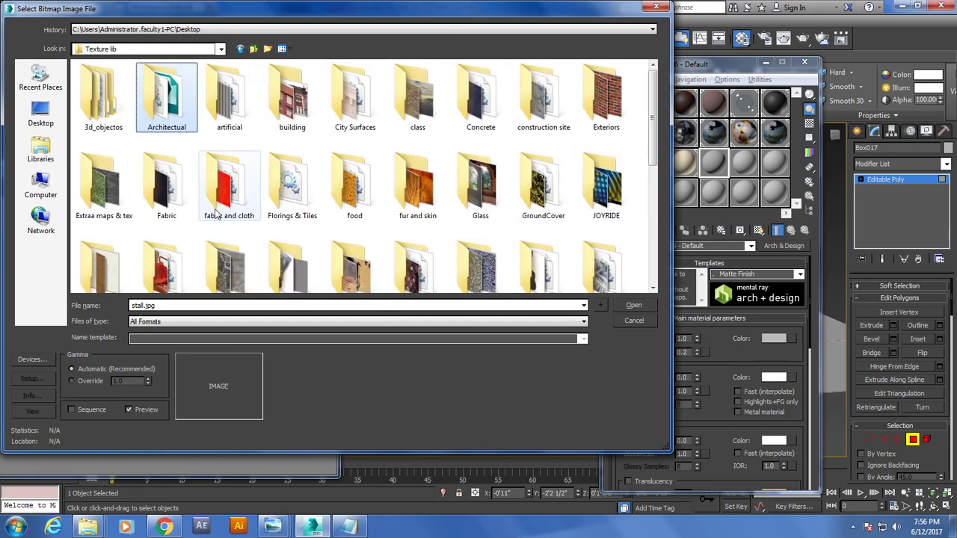
double_click(180, 200)
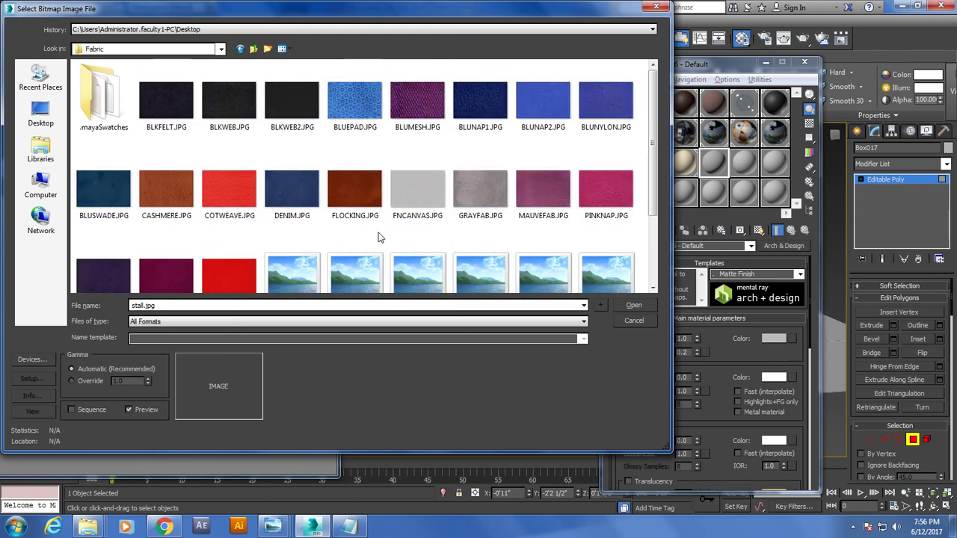
scroll(513, 238, down, 2)
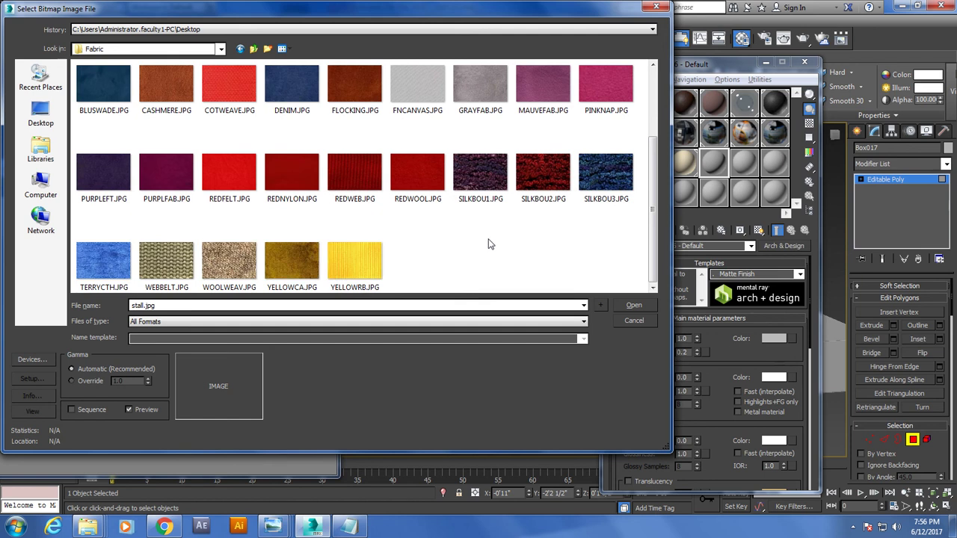
scroll(490, 243, up, 2)
click(252, 49)
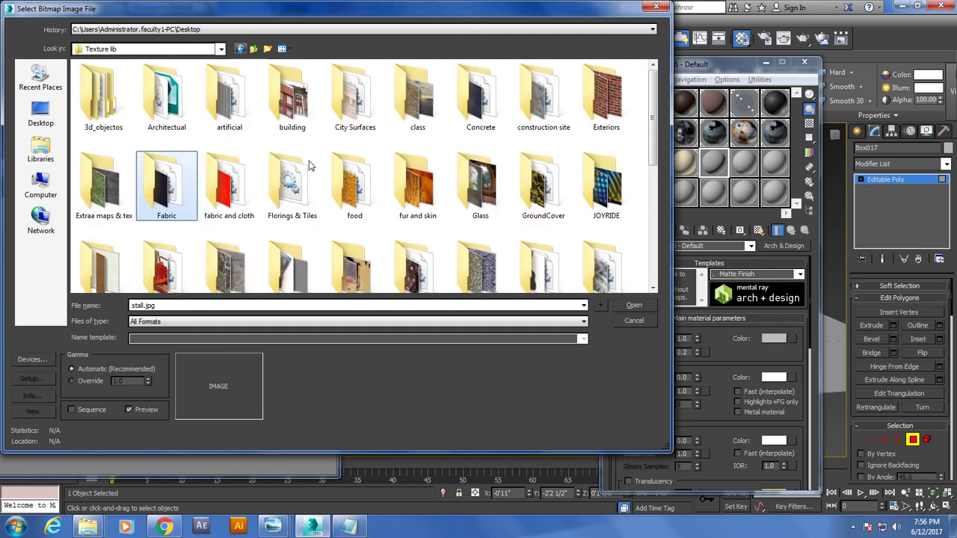
scroll(303, 205, down, 3)
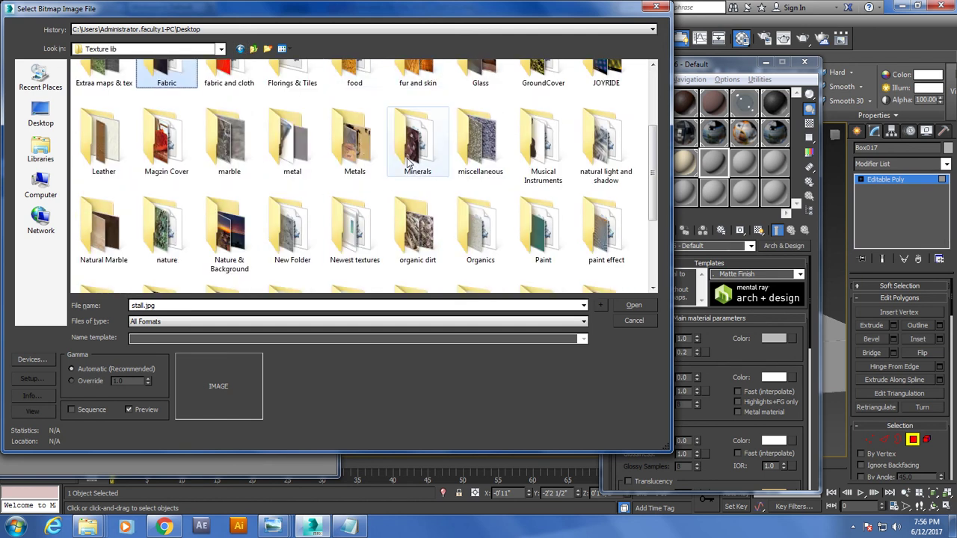
scroll(403, 157, down, 3)
double_click(216, 198)
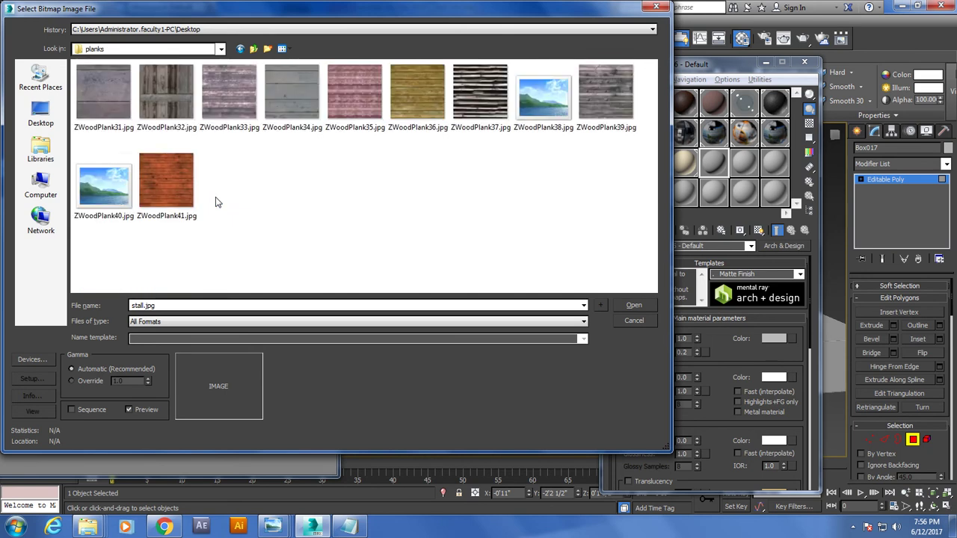
click(253, 49)
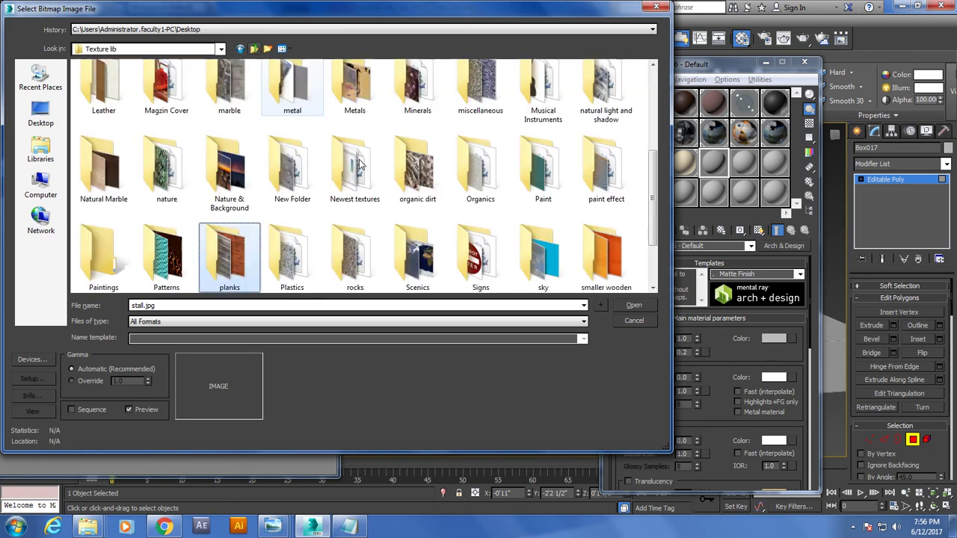
click(614, 251)
double_click(105, 179)
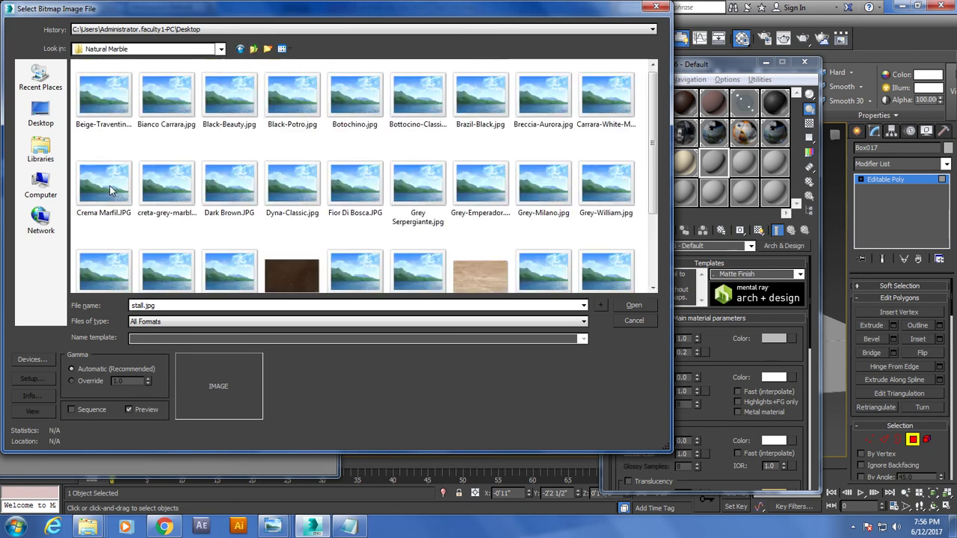
scroll(497, 224, down, 2)
scroll(497, 224, up, 2)
Load Crema Marfil.JPG as the diffuse map and also assign the marble to the floor-edge strip.
double_click(82, 174)
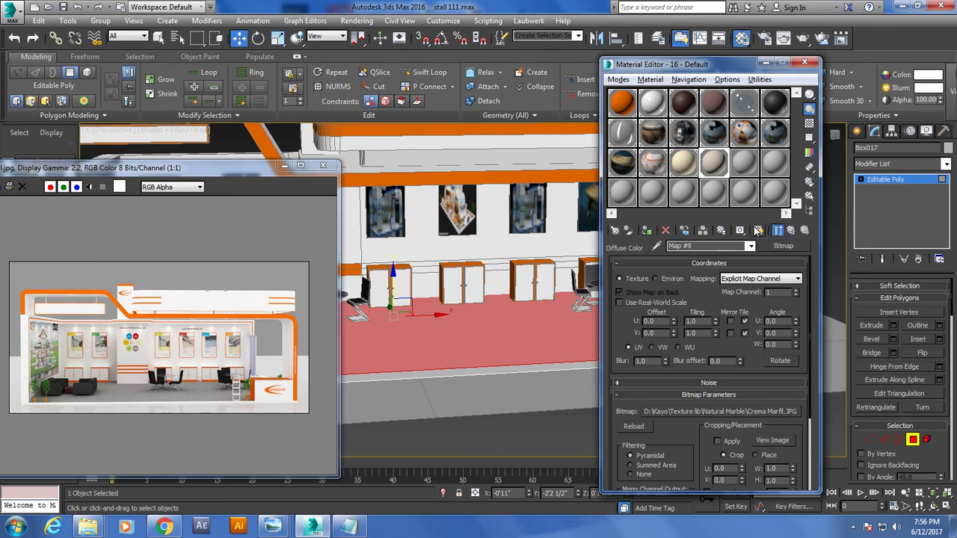
click(519, 435)
alt+middle_drag(509, 341, 512, 345)
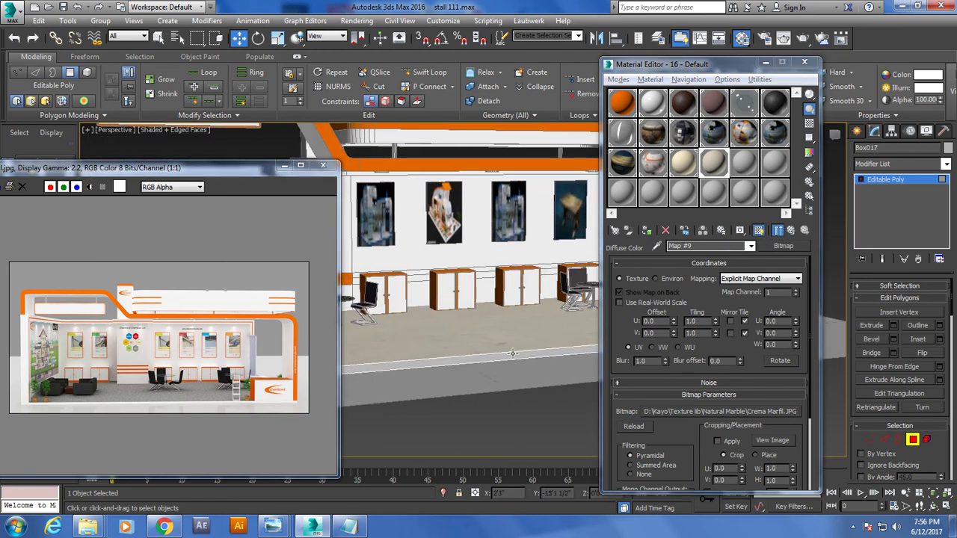
click(515, 351)
click(645, 232)
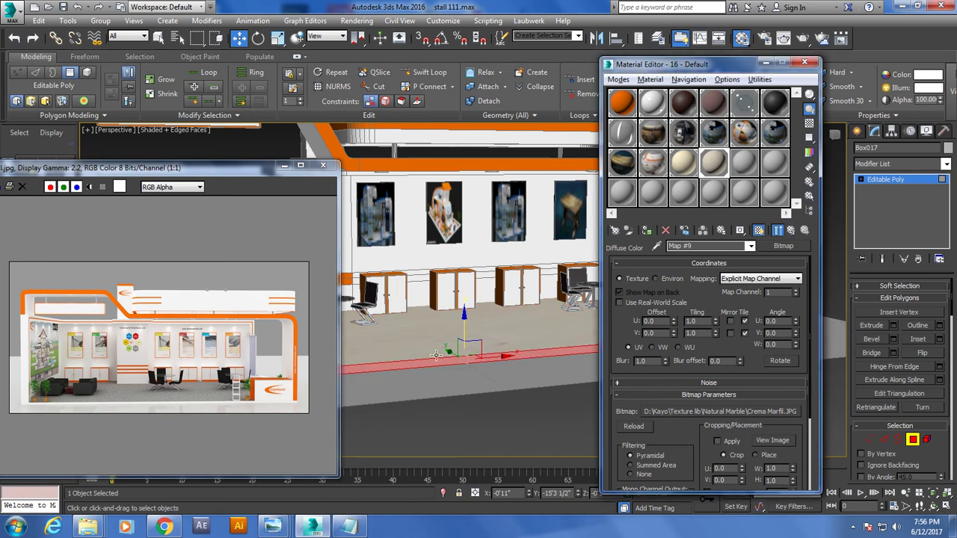
click(905, 182)
alt+middle_drag(449, 247, 446, 314)
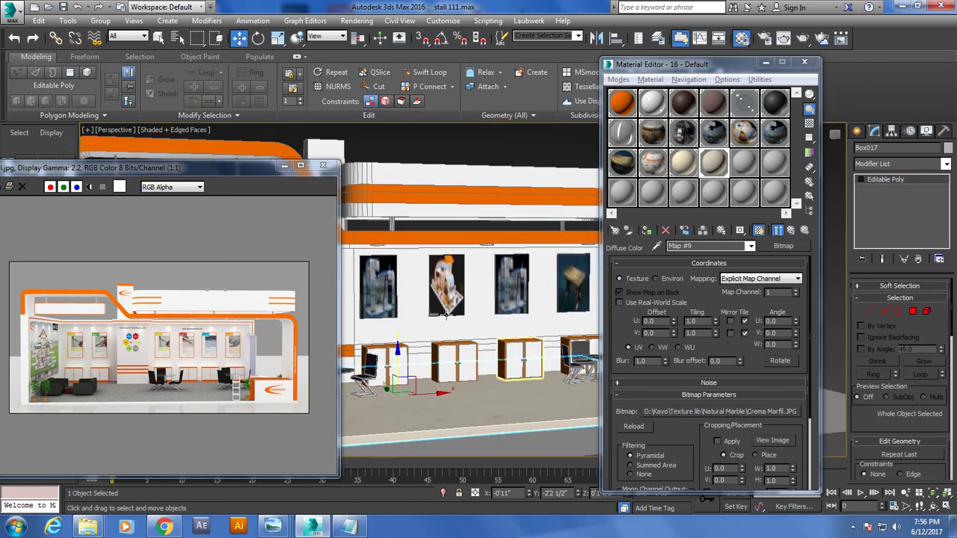
Close the rendered image and the Material Editor, then zoom the viewport.
click(287, 168)
click(805, 63)
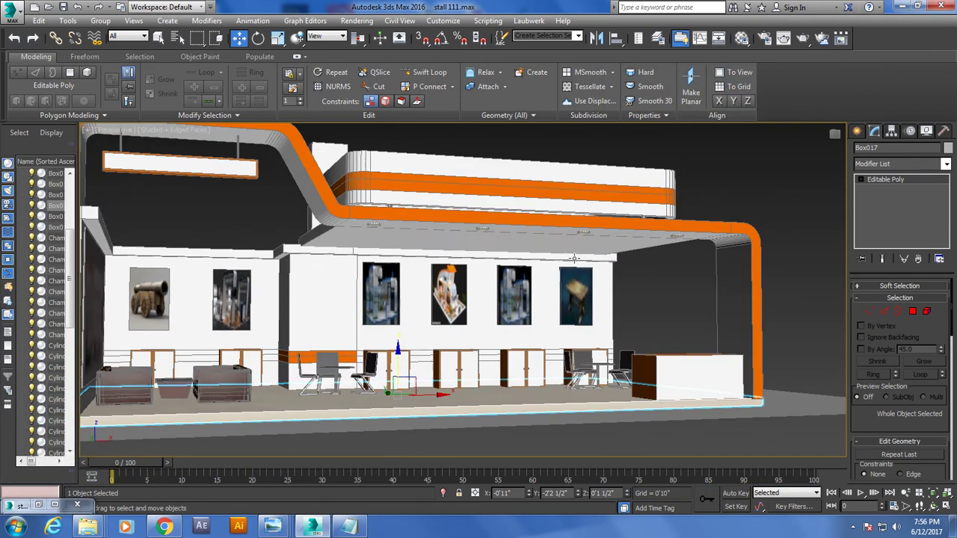
scroll(574, 258, up, 1)
scroll(583, 246, up, 3)
scroll(591, 238, up, 1)
scroll(593, 235, up, 1)
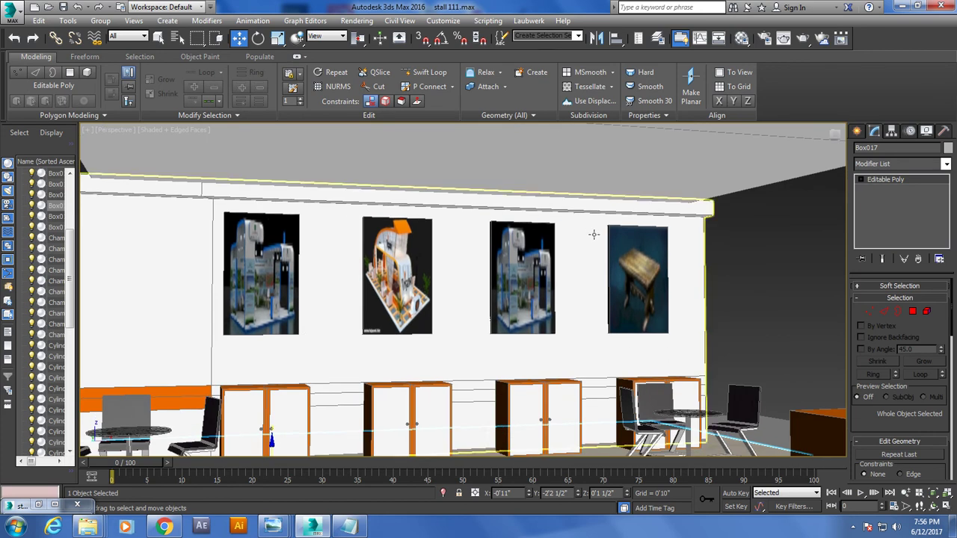
scroll(593, 234, down, 4)
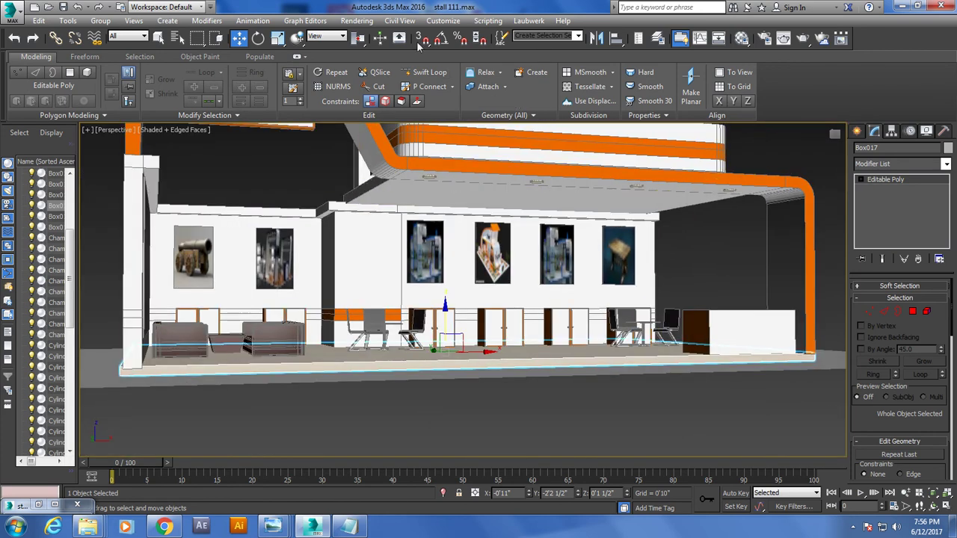
Set the Environment background colour to white in Rendering > Environment.
click(357, 20)
click(399, 187)
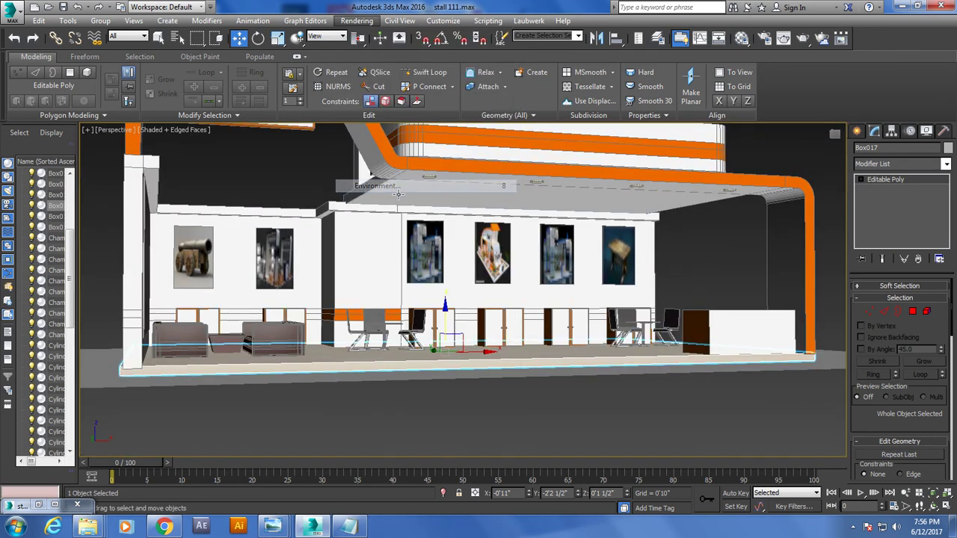
click(586, 234)
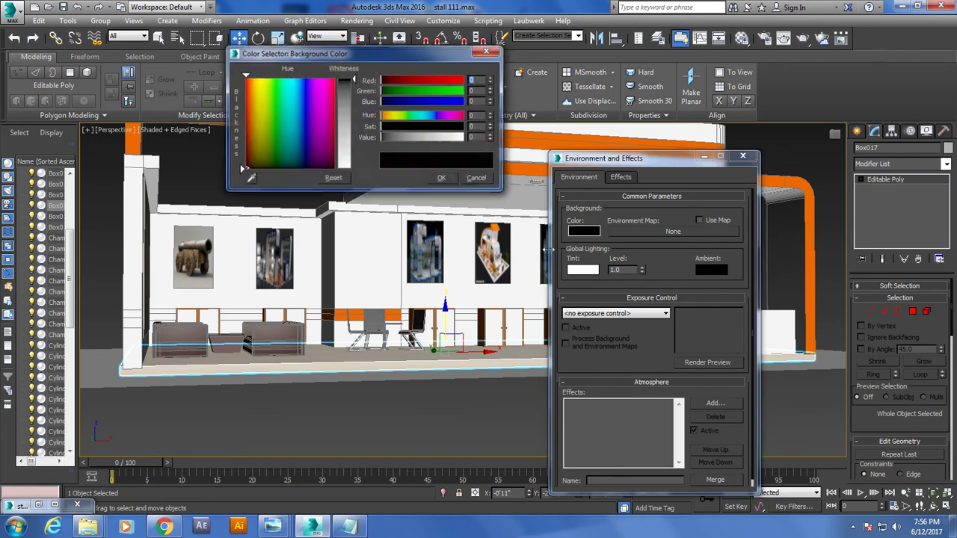
drag(353, 139, 391, 182)
click(443, 180)
click(743, 155)
alt+middle_drag(523, 284, 428, 289)
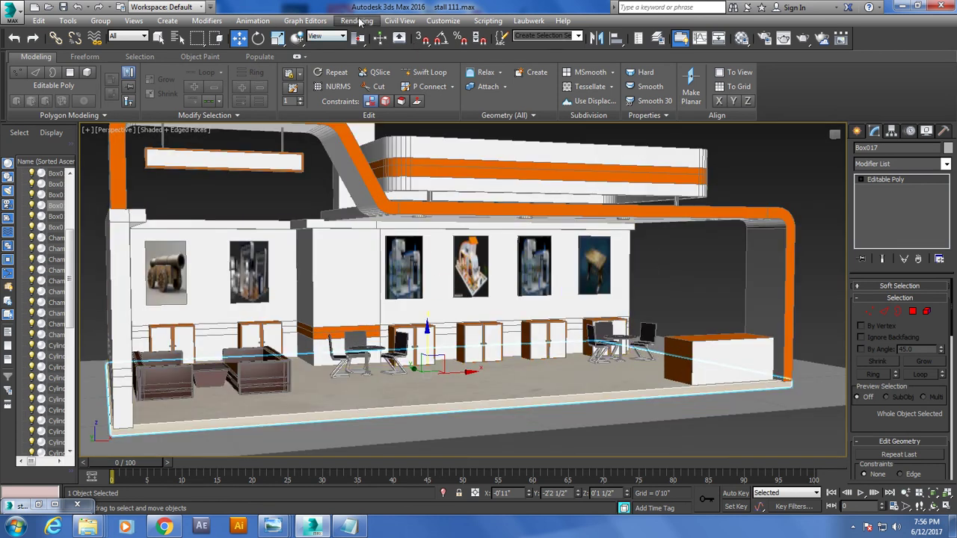
Set the render output size to HDTV 1920x1080 in Render Setup.
click(357, 21)
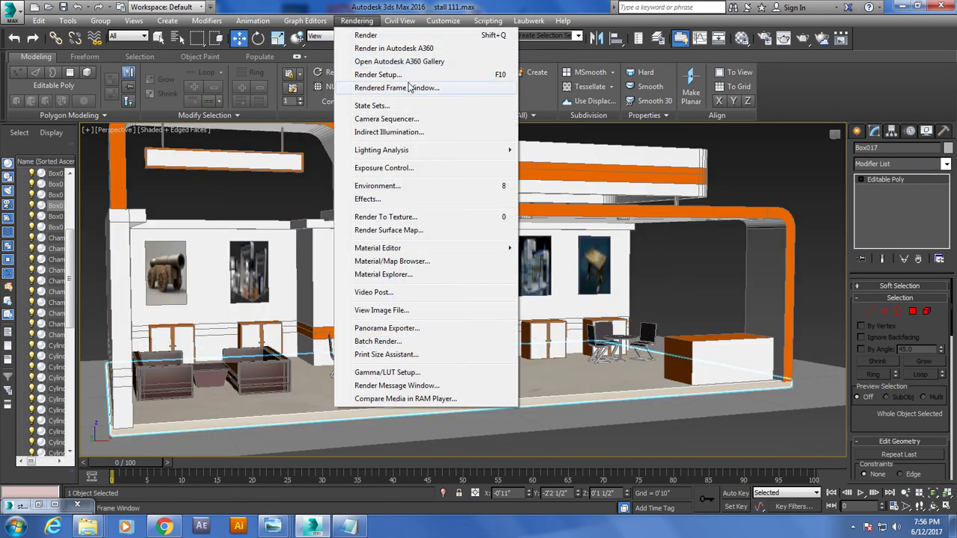
click(478, 88)
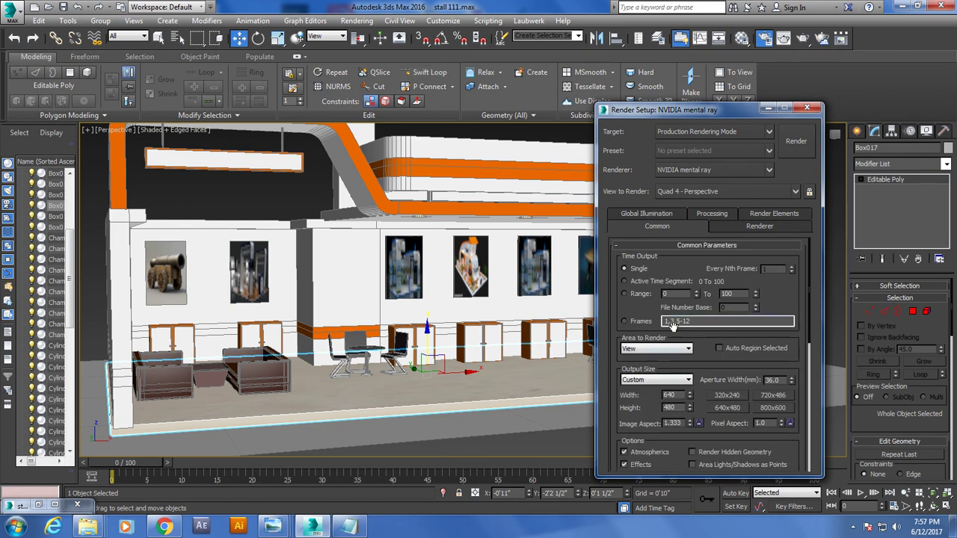
click(687, 381)
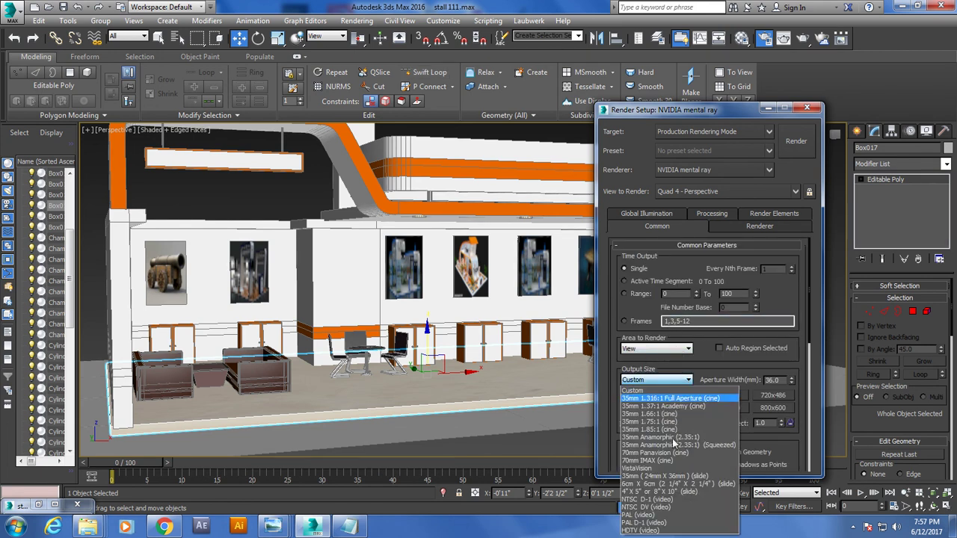
click(663, 530)
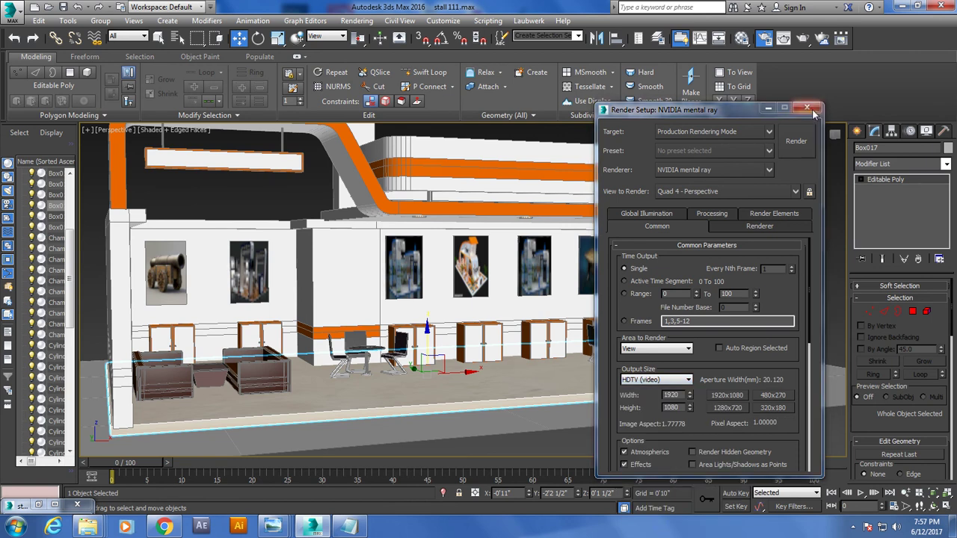
click(809, 109)
Show safe frames, frame the stall frontally, and start a production render.
key(shift+f)
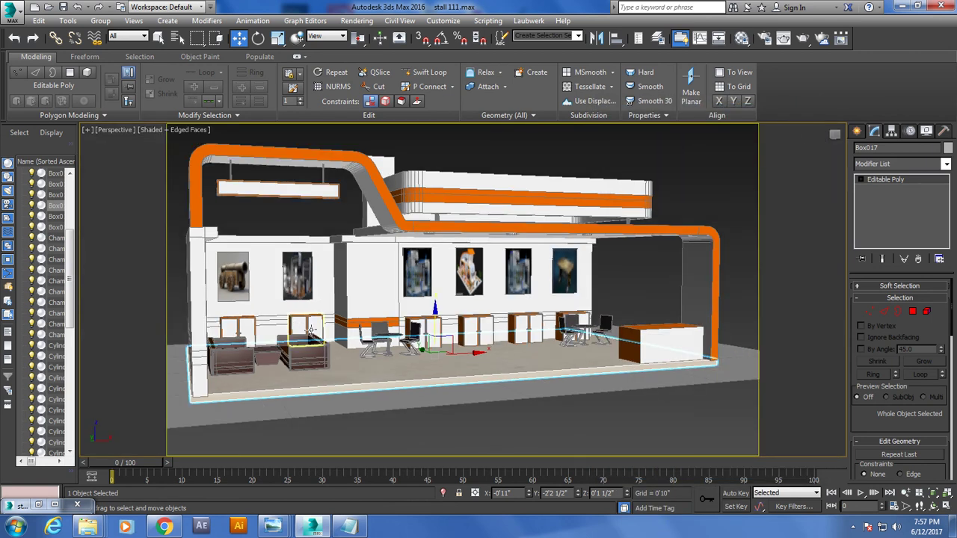
scroll(372, 275, up, 2)
scroll(372, 277, up, 2)
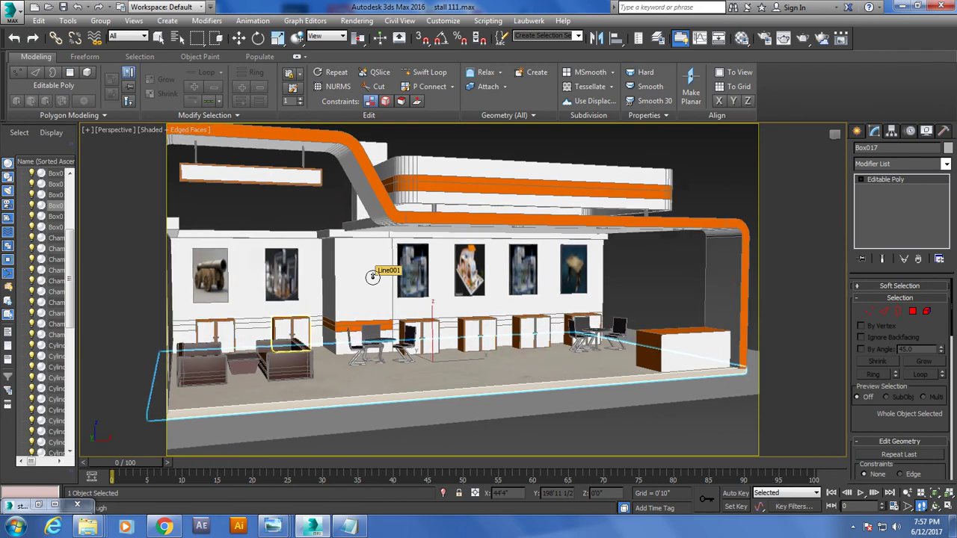
scroll(372, 275, up, 2)
alt+middle_drag(385, 271, 506, 274)
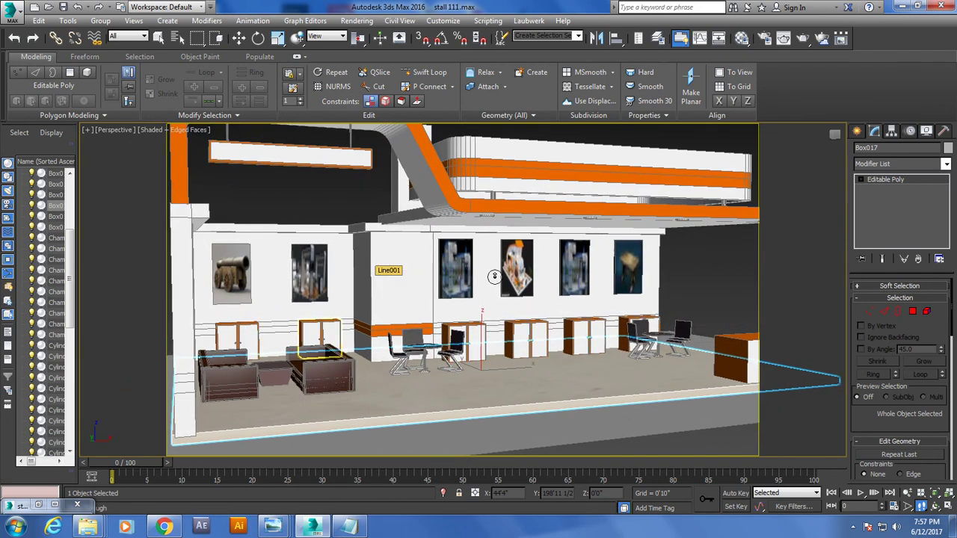
click(806, 38)
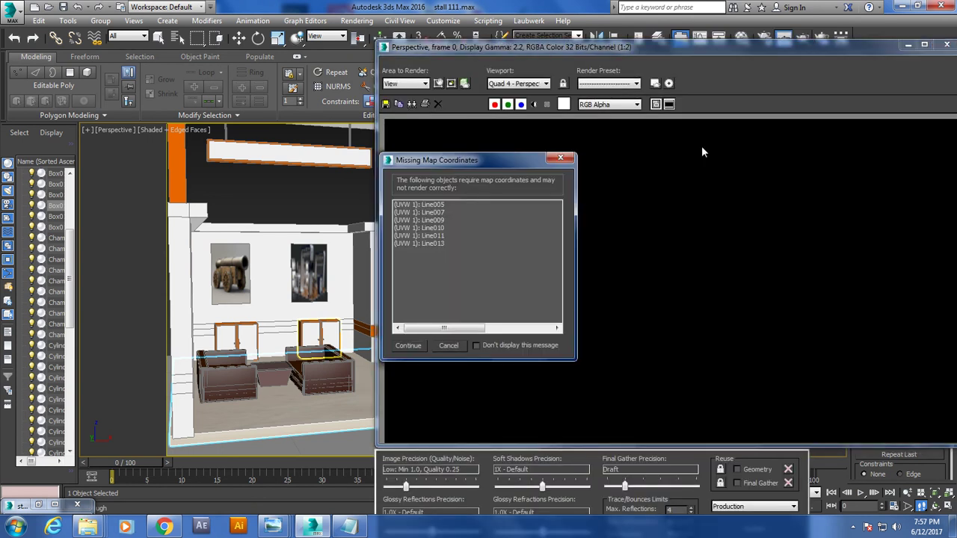
Continue the render past the Missing Map Coordinates warning.
click(417, 346)
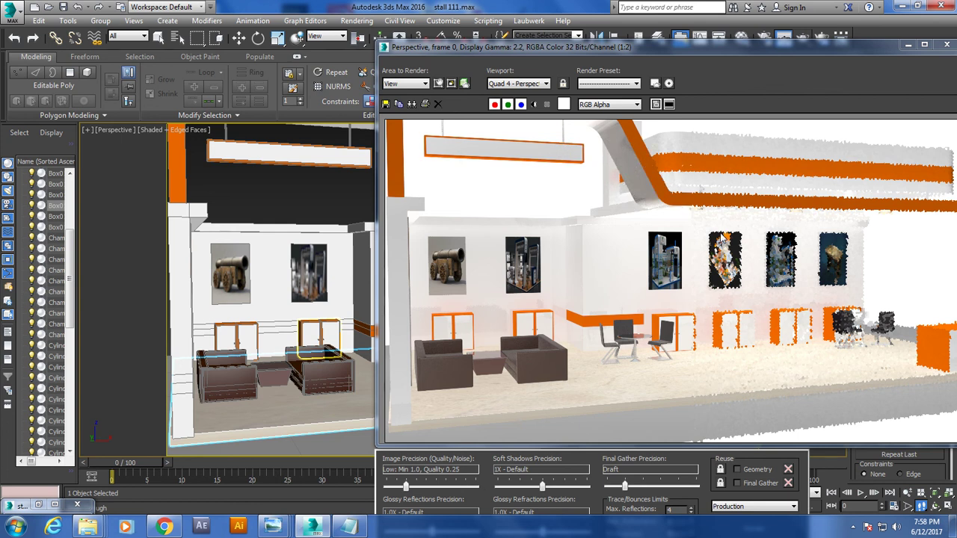
Close the finished render, switch to Select and Move, and reopen the Material Editor.
click(946, 45)
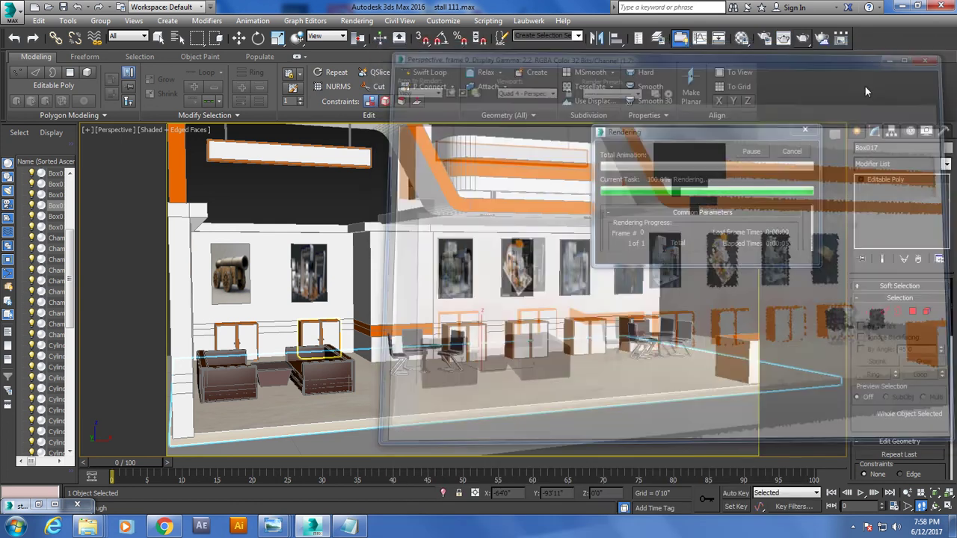
key(w)
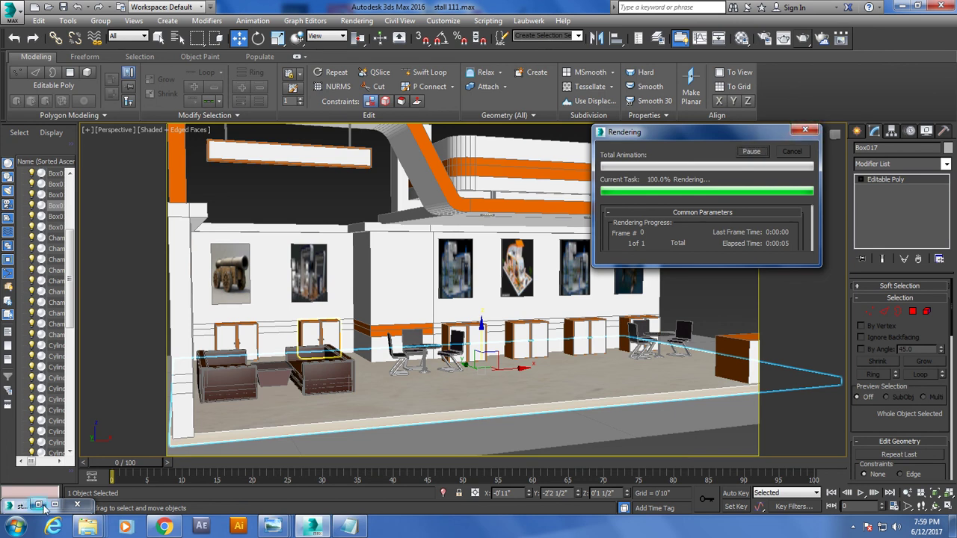
click(314, 527)
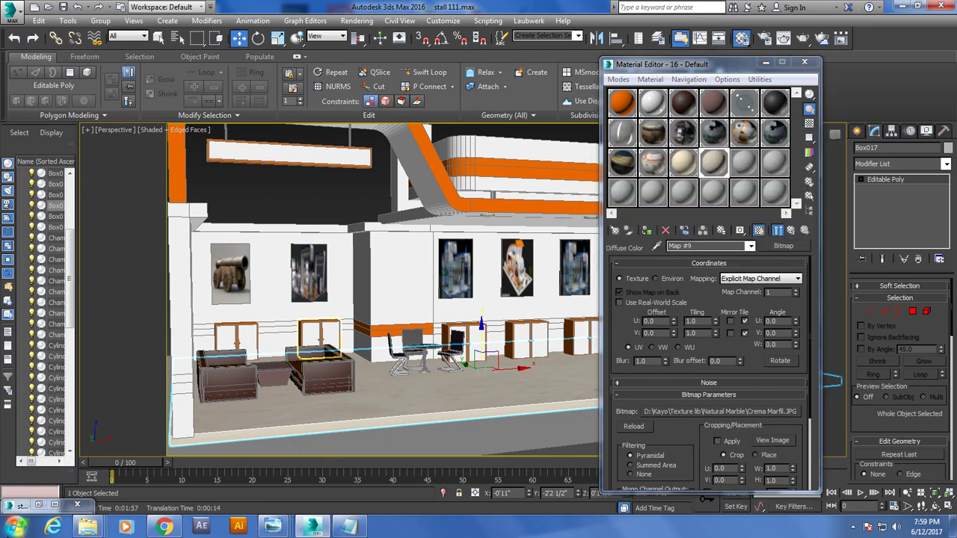
Lower the 02 - Default material's reflectivity to 0.16 and close the Material Editor.
click(653, 105)
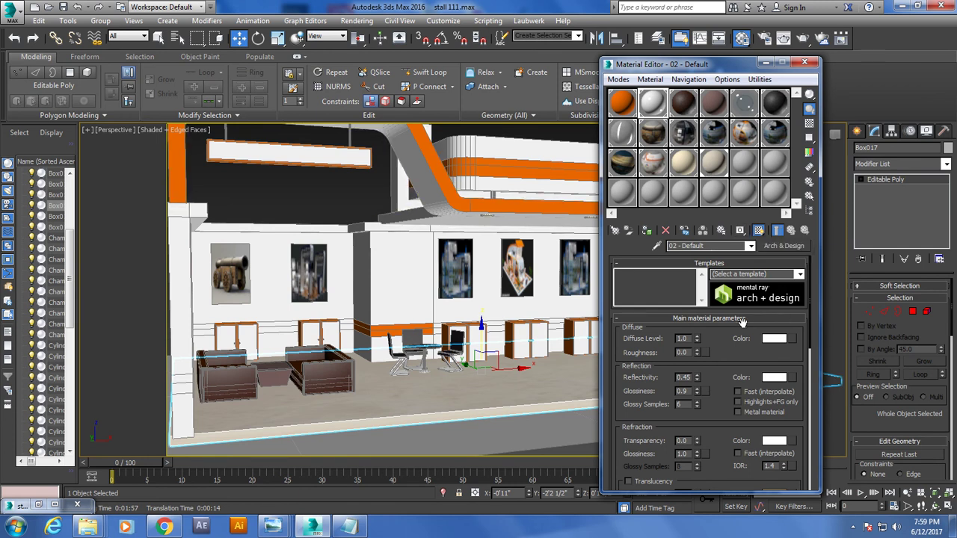
drag(699, 381, 699, 397)
click(801, 65)
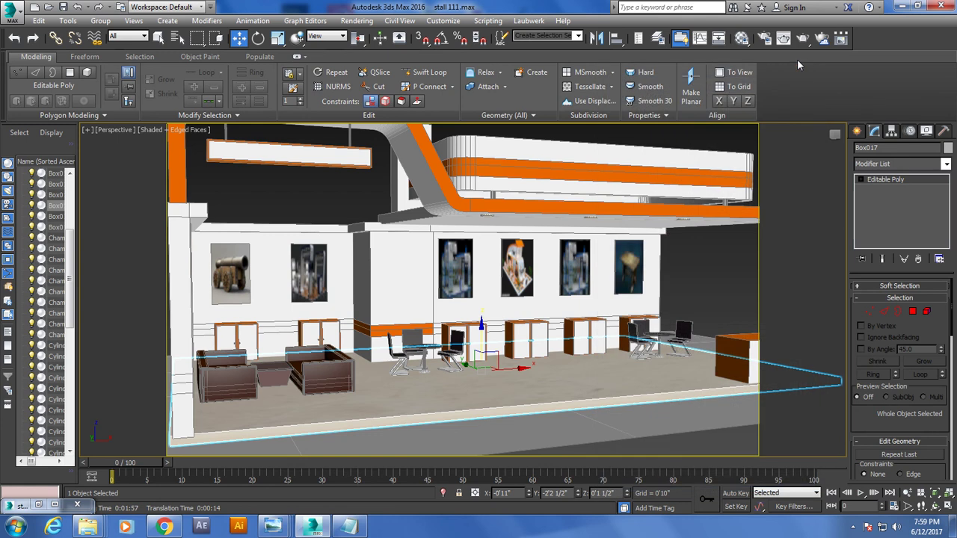
Select Plane001 and scale it up uniformly so it extends around the stall.
click(645, 431)
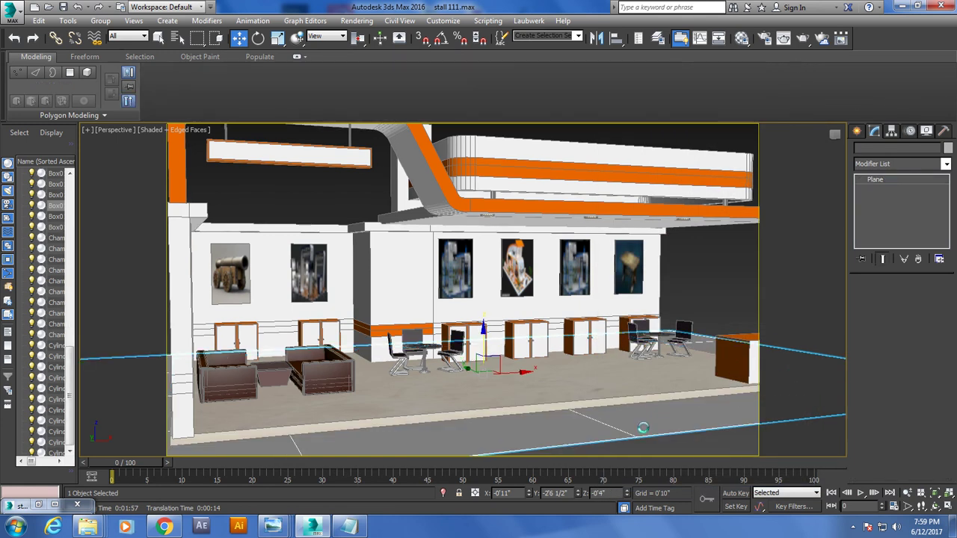
key(r)
drag(477, 372, 442, 338)
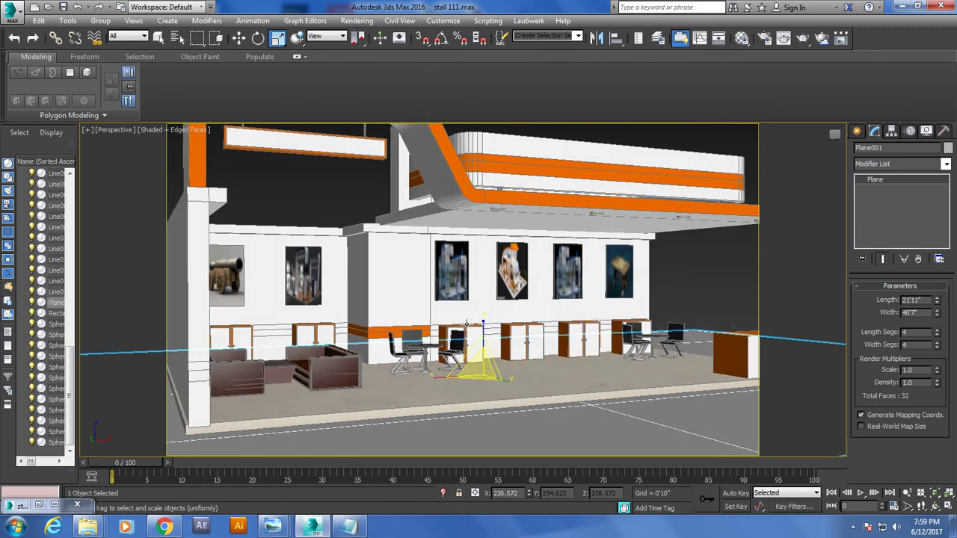
scroll(467, 329, up, 2)
scroll(481, 329, up, 1)
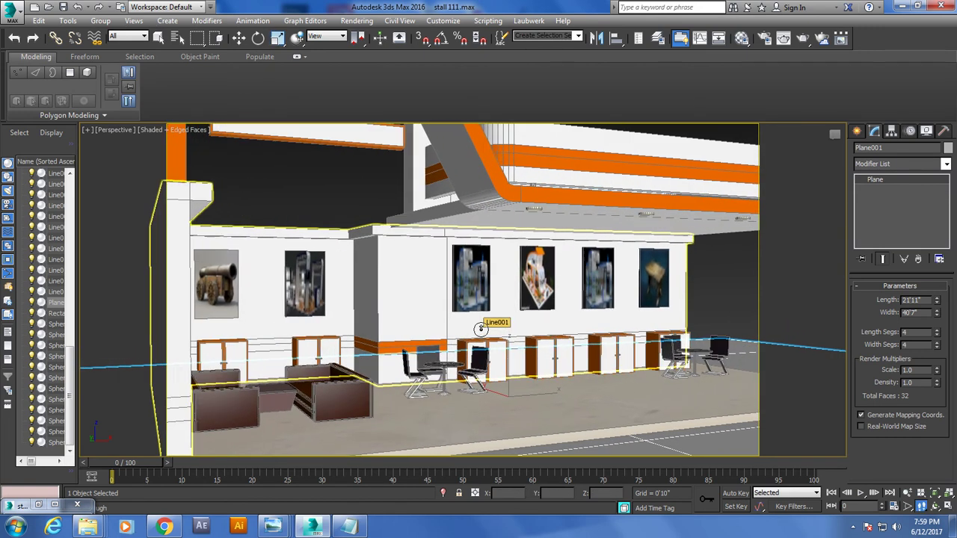
scroll(480, 328, up, 2)
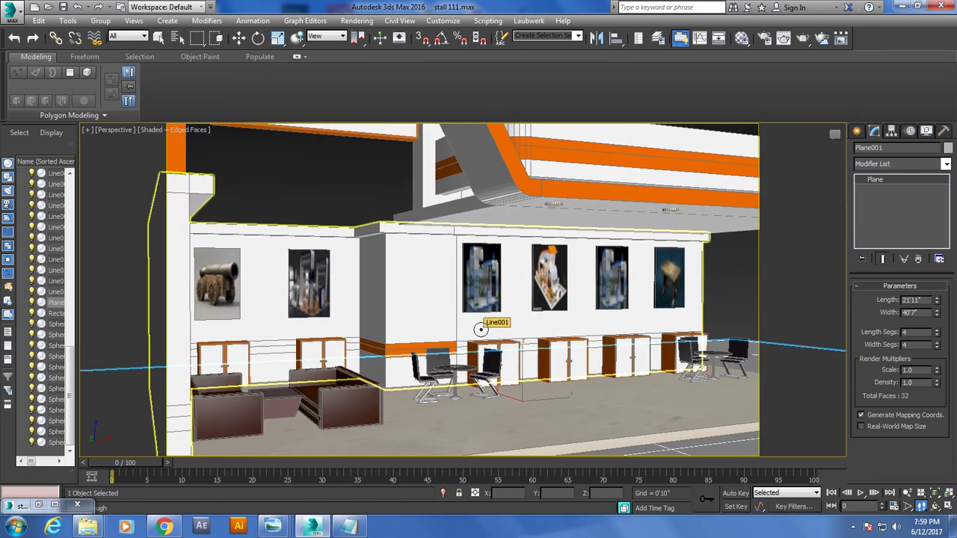
alt+middle_drag(481, 329, 578, 230)
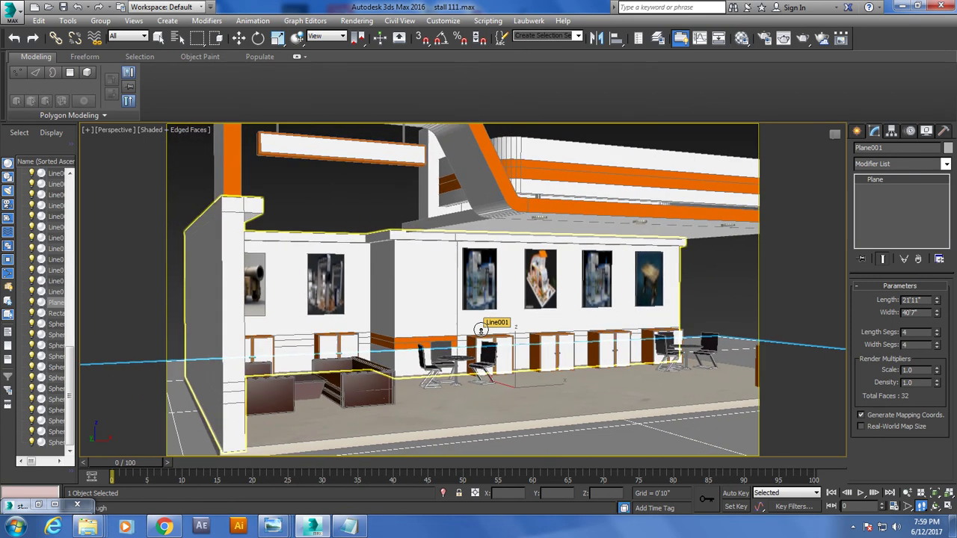
scroll(578, 230, down, 1)
scroll(578, 231, down, 1)
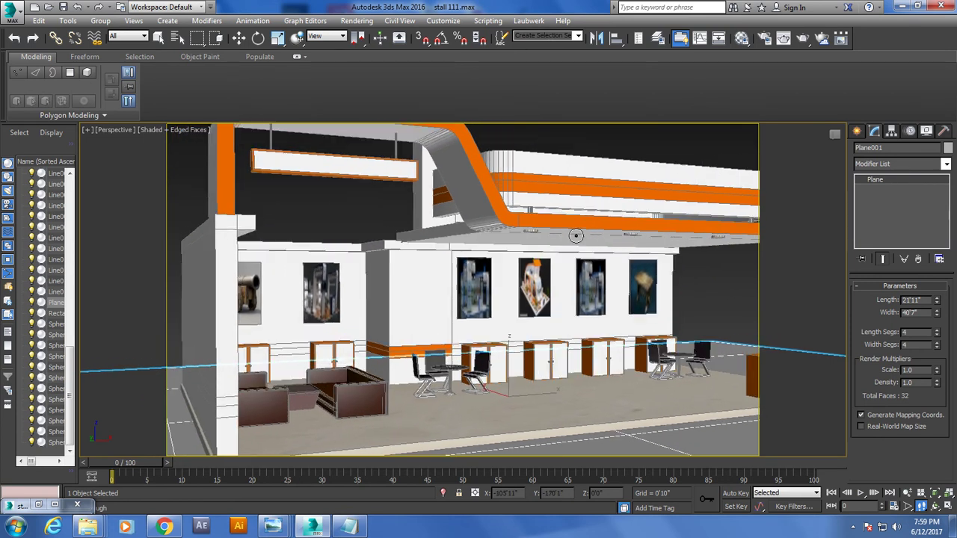
key(w)
scroll(574, 255, down, 5)
scroll(573, 255, down, 2)
Select all objects, apply a right-click menu option, then deselect and reframe the stall.
key(ctrl+a)
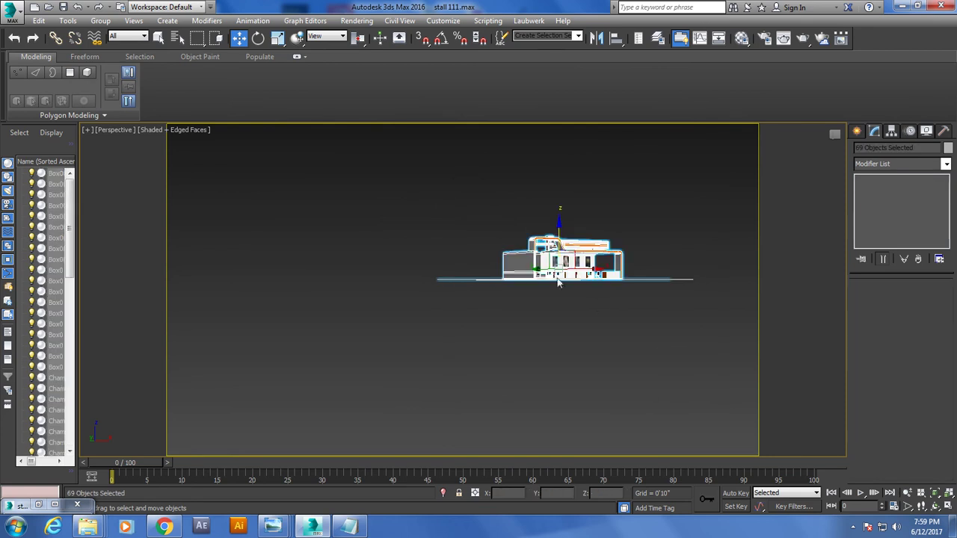
right_click(544, 256)
click(672, 386)
scroll(604, 287, up, 2)
scroll(591, 299, up, 3)
scroll(546, 317, up, 5)
middle_drag(551, 314, 588, 308)
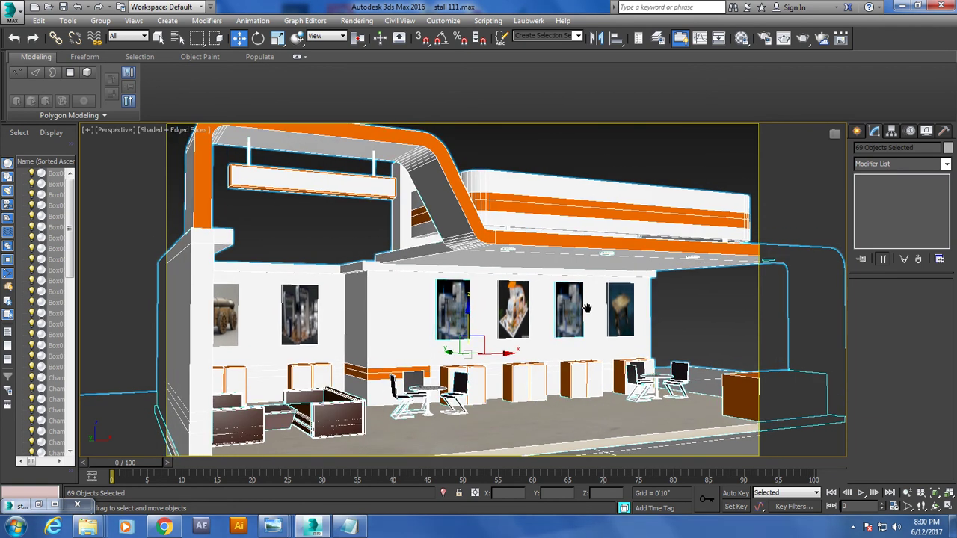
scroll(587, 308, down, 2)
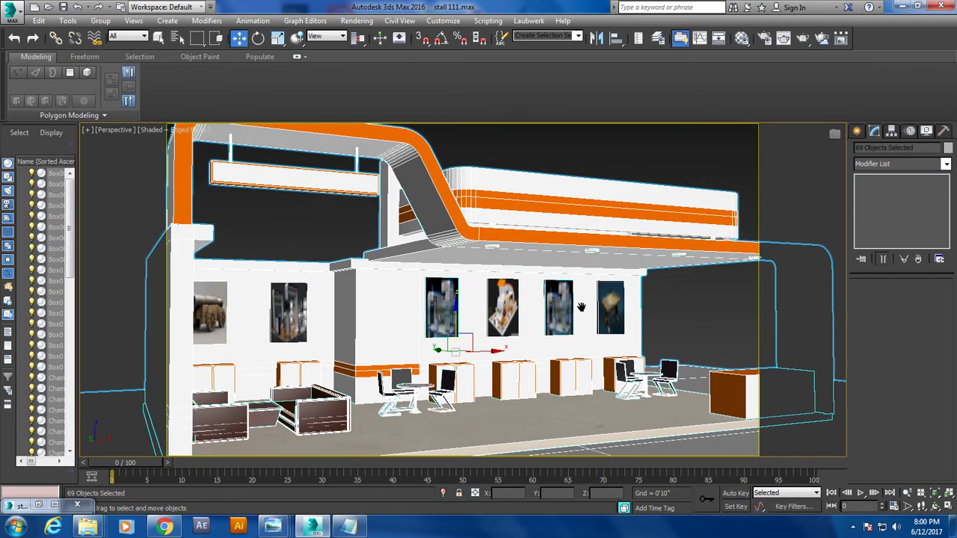
scroll(614, 317, up, 2)
click(686, 288)
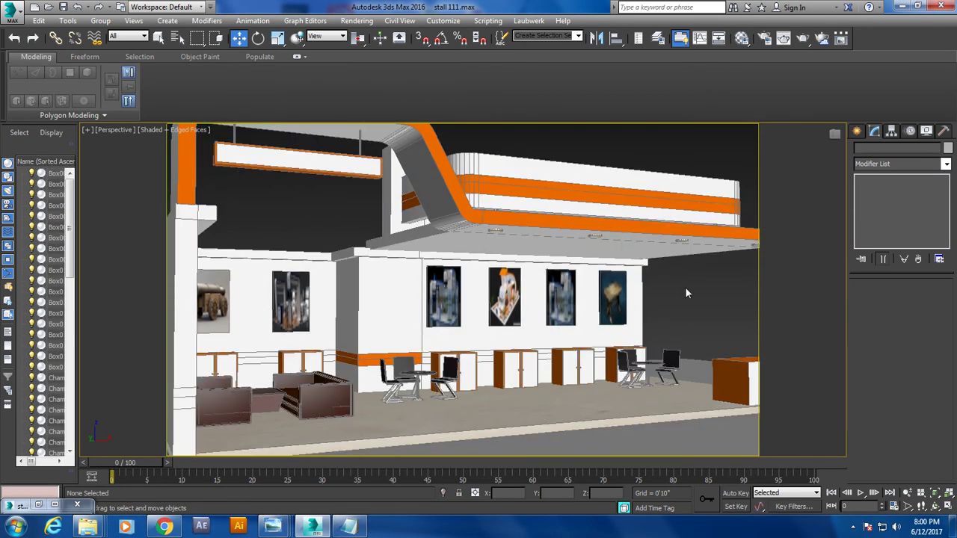
mouse_move(681, 279)
middle_down()
mouse_move(688, 268)
mouse_move(682, 275)
middle_up()
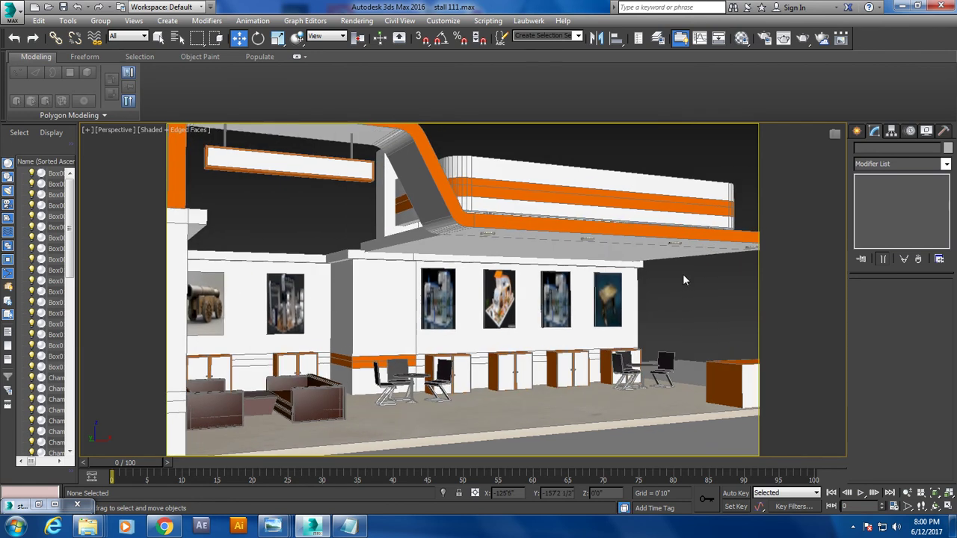
alt+middle_drag(681, 274, 682, 274)
middle_drag(681, 275, 682, 274)
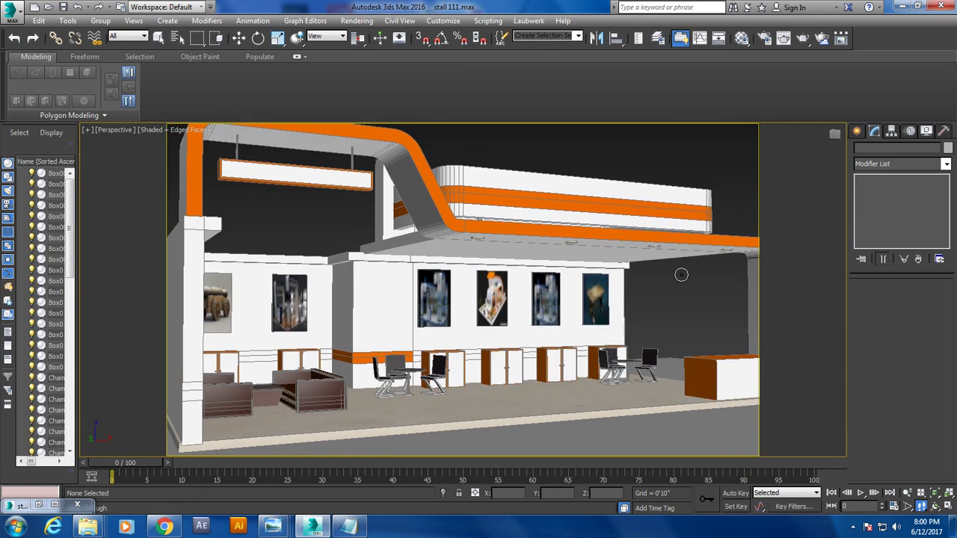
alt+middle_drag(681, 274, 681, 274)
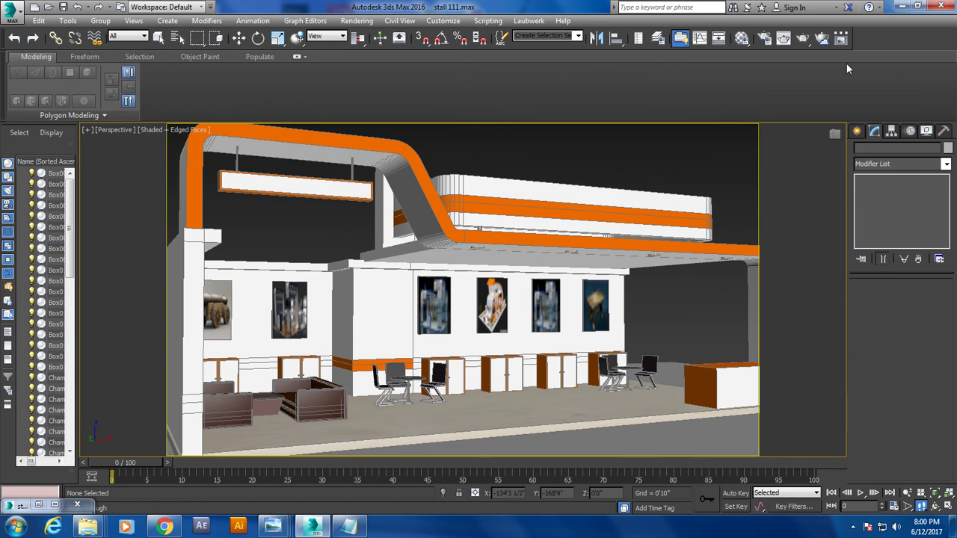
Render the stall in mental ray, move the render window aside, and minimise it when done.
click(802, 40)
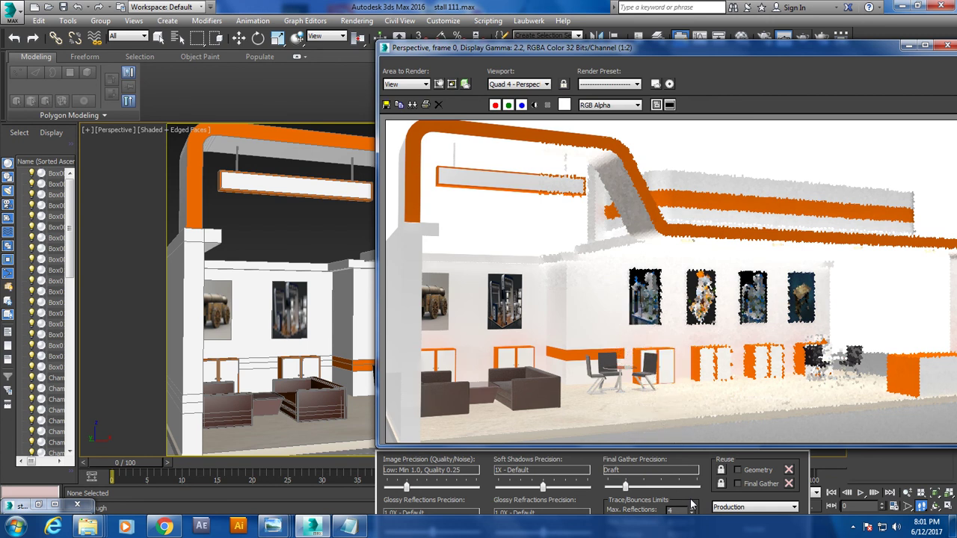
drag(538, 50, 392, 39)
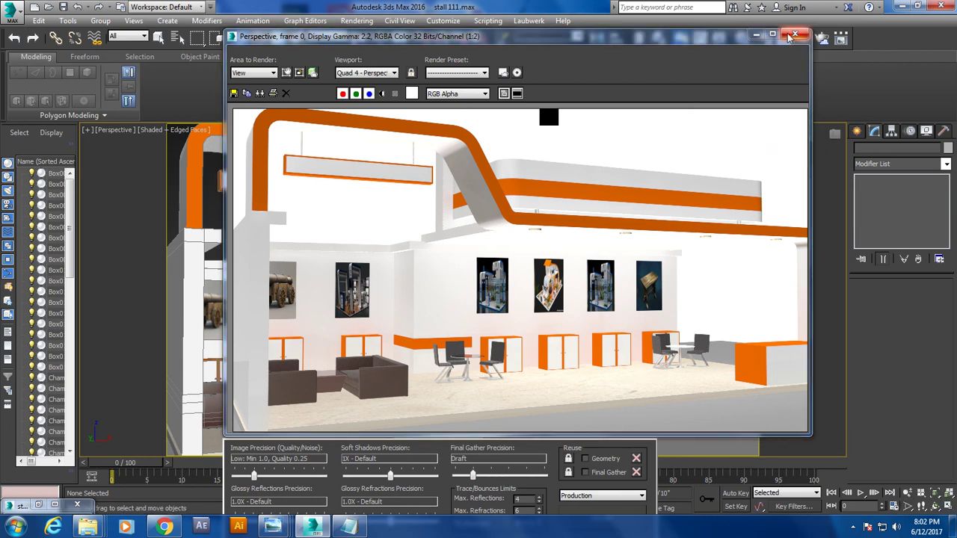
click(271, 527)
Add the line 'Thanks for watching..' below 'Lets get started..' in Notepad.
click(348, 527)
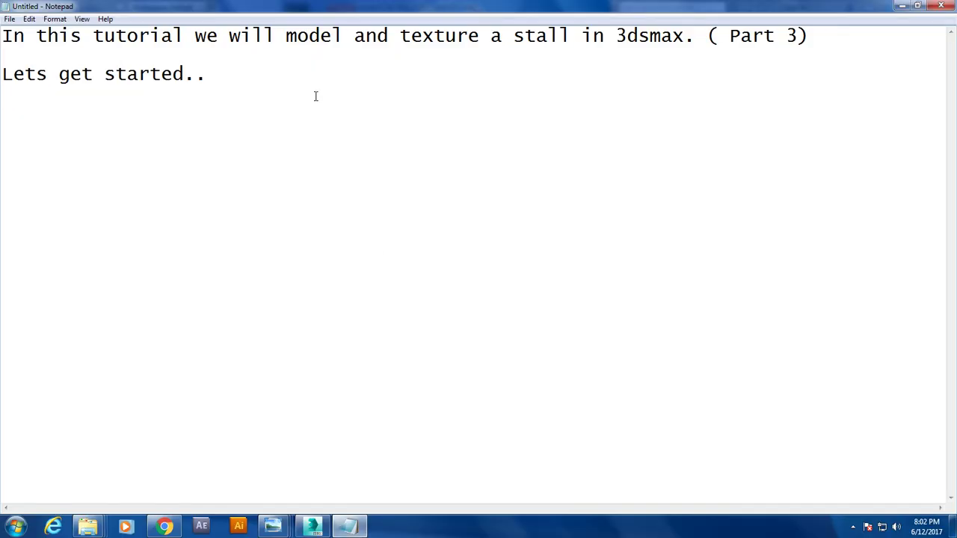
key(Return)
text(Thanks for watching..)
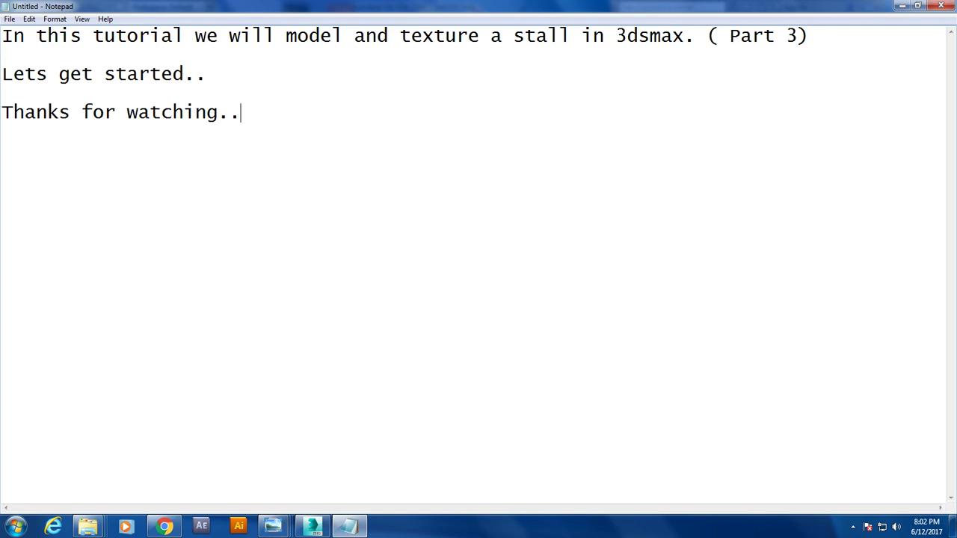